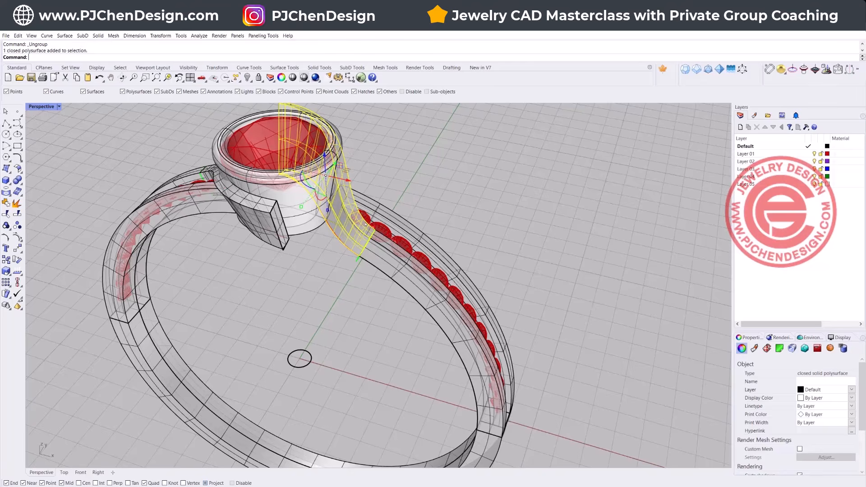
right_drag(366, 224, 350, 258)
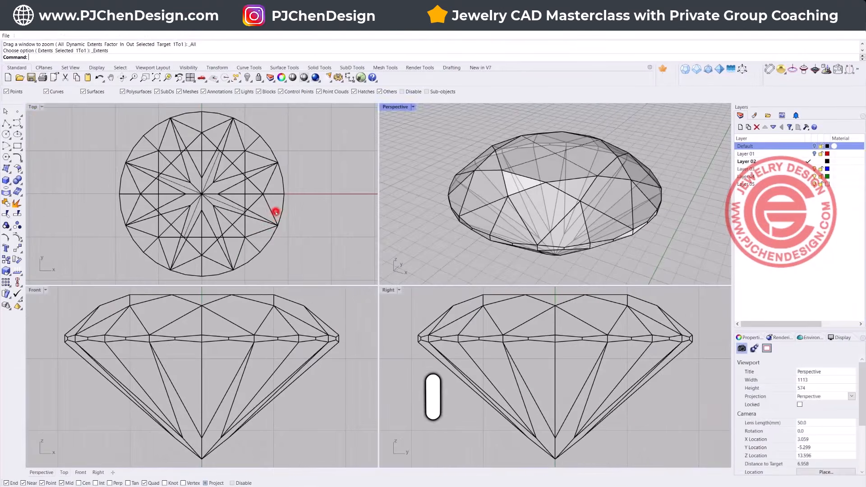
click(275, 215)
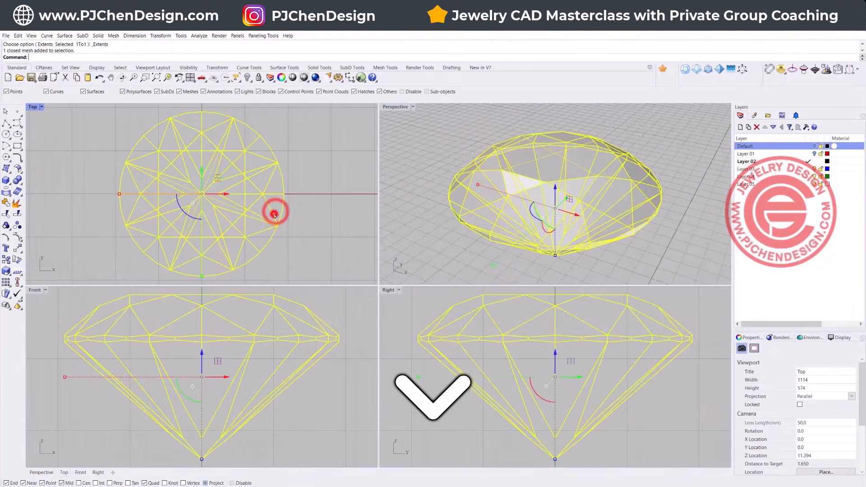
scroll(274, 214, down, 4)
scroll(571, 216, down, 4)
right_drag(570, 219, 605, 243)
right_drag(300, 207, 263, 196)
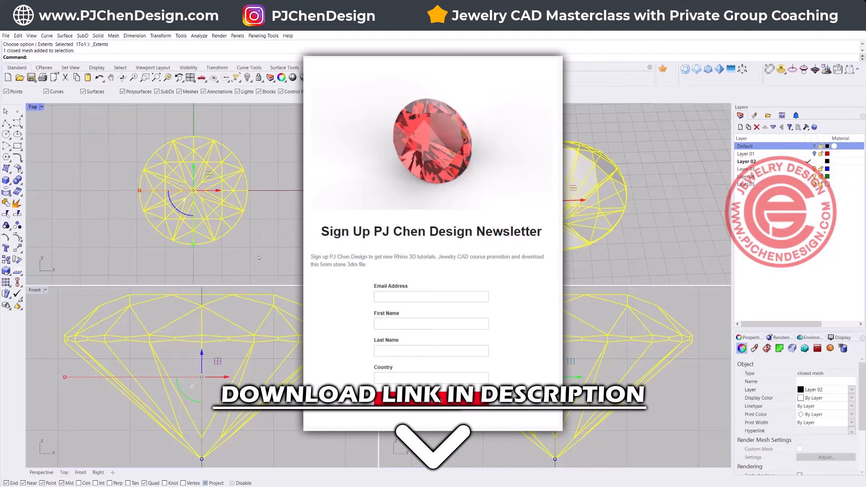
scroll(285, 373, down, 5)
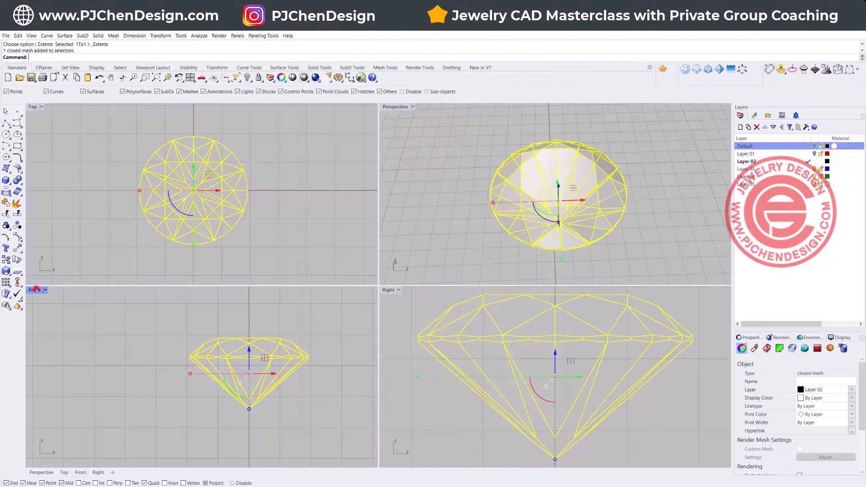
Step: Maximize the Front view and draw a 16 mm diameter circle centered on the origin
double_click(35, 290)
right_drag(334, 282, 328, 252)
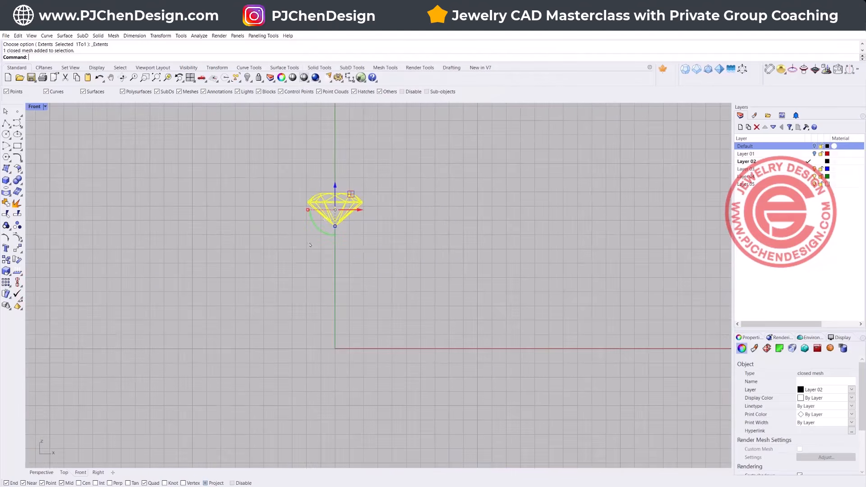
click(6, 134)
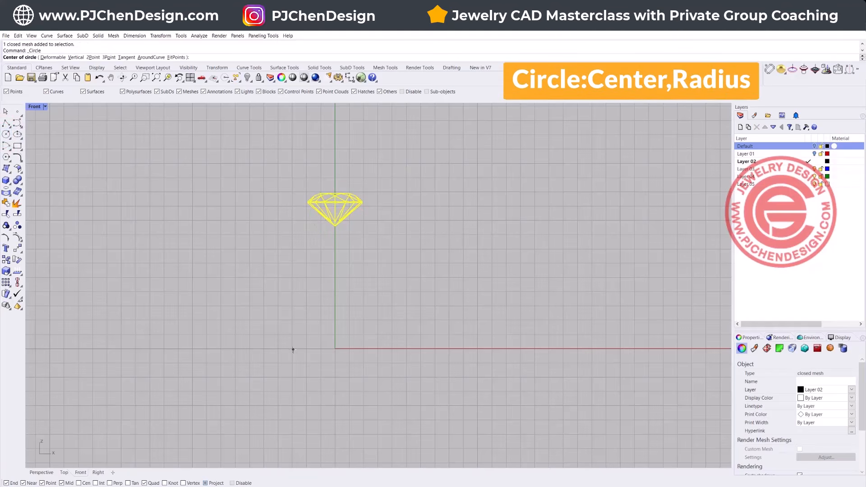
text(0)
key(Return)
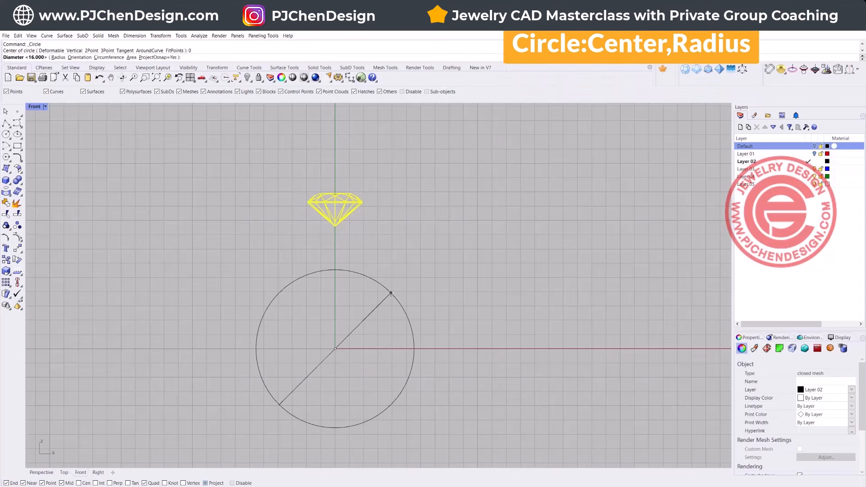
key(Return)
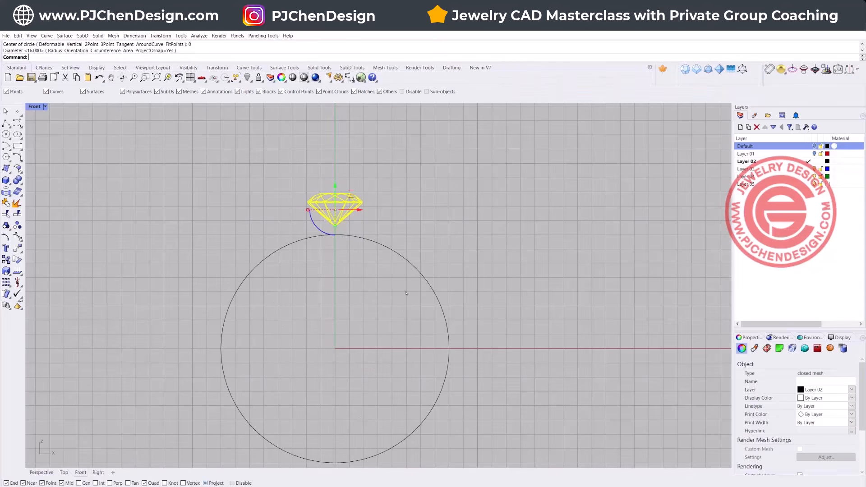
Step: Scale the gemstone above the circle up slightly, uniformly in 3D
drag(526, 365, 435, 344)
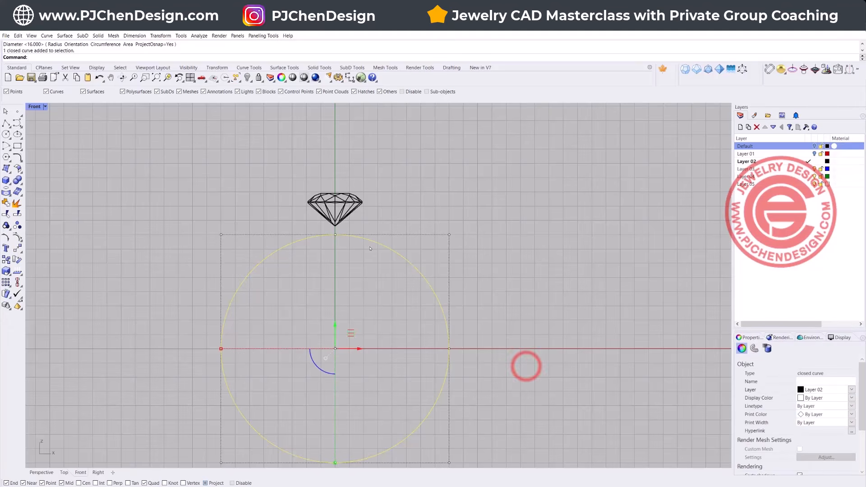
scroll(343, 221, up, 2)
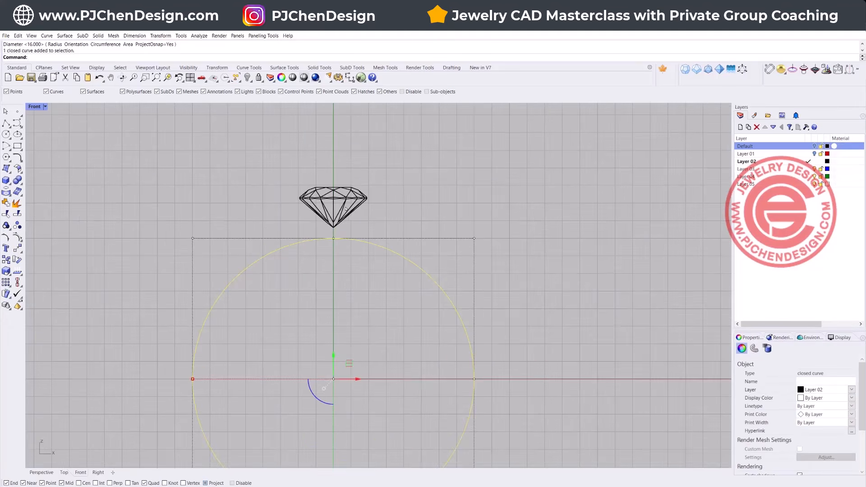
click(346, 208)
shift+drag(300, 207, 293, 207)
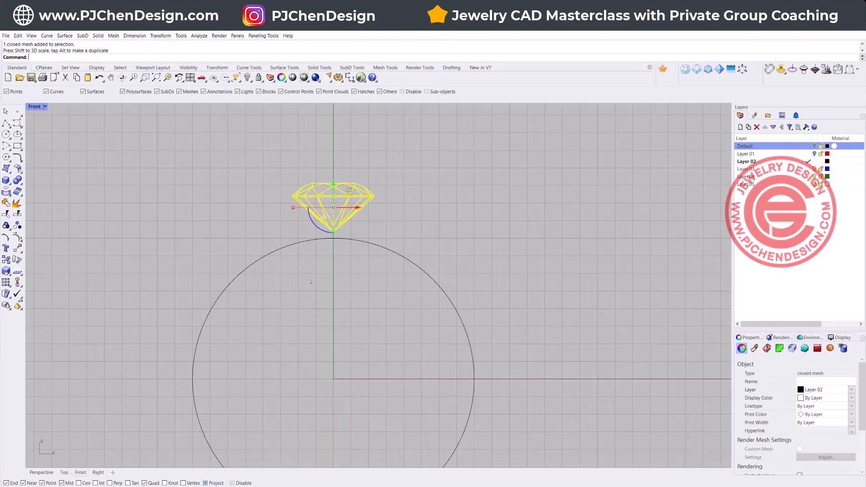
click(353, 261)
right_drag(402, 221, 389, 249)
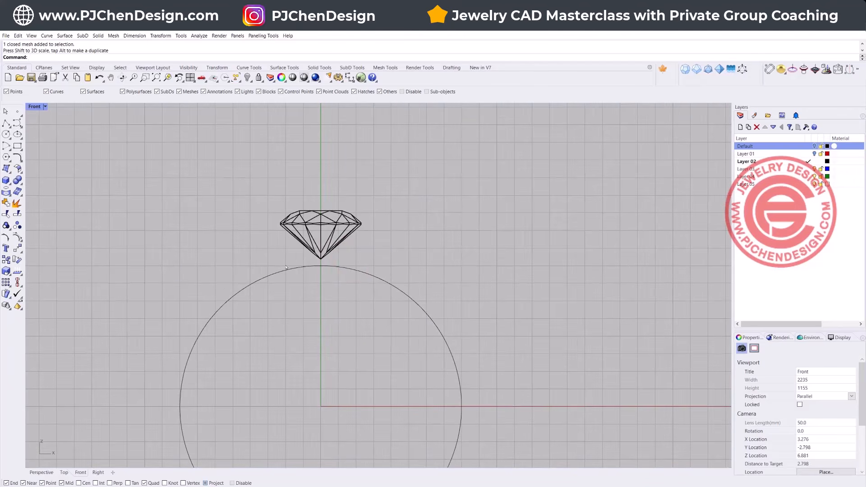
Step: Try lowering the gemstone until its tip crosses inside the circle, and undo the move
scroll(321, 258, up, 3)
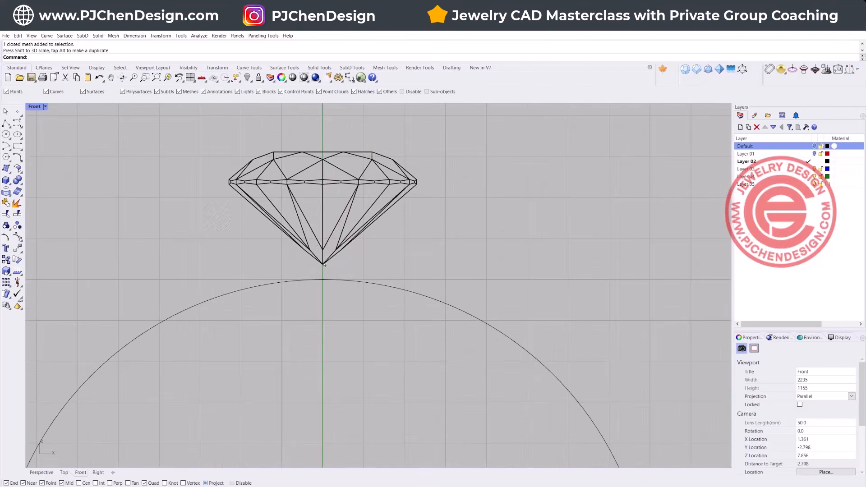
click(321, 264)
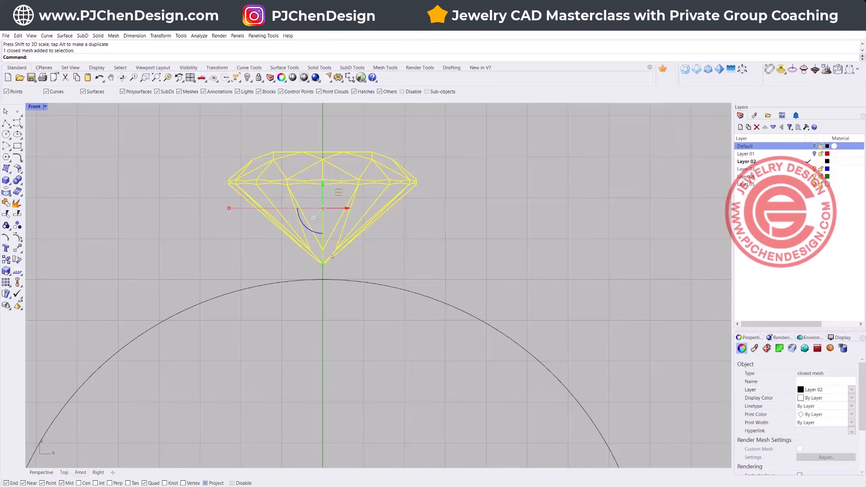
drag(323, 183, 323, 215)
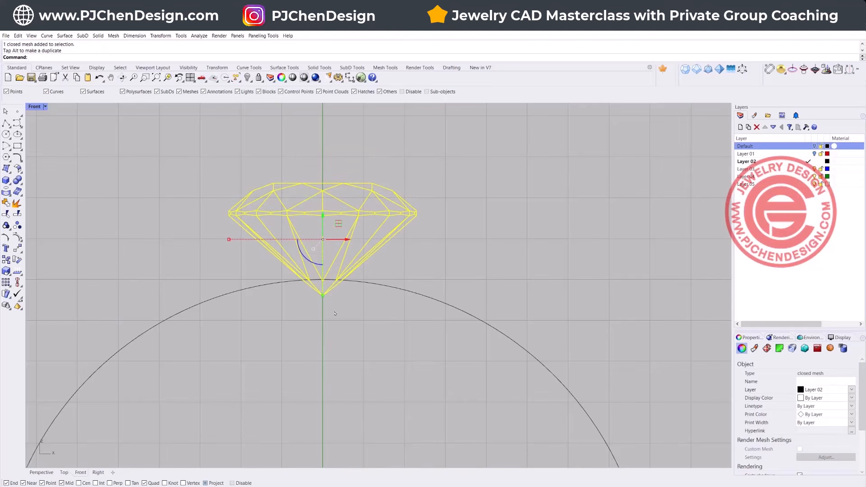
key(ctrl+z)
scroll(329, 271, up, 3)
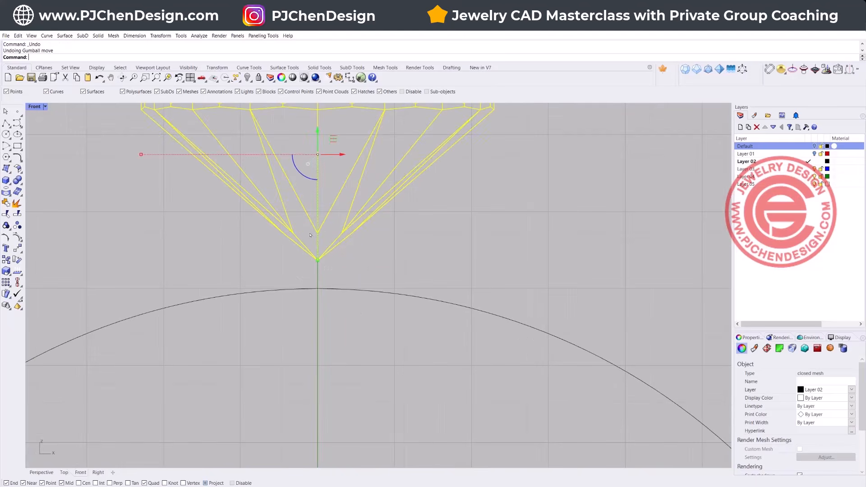
click(338, 277)
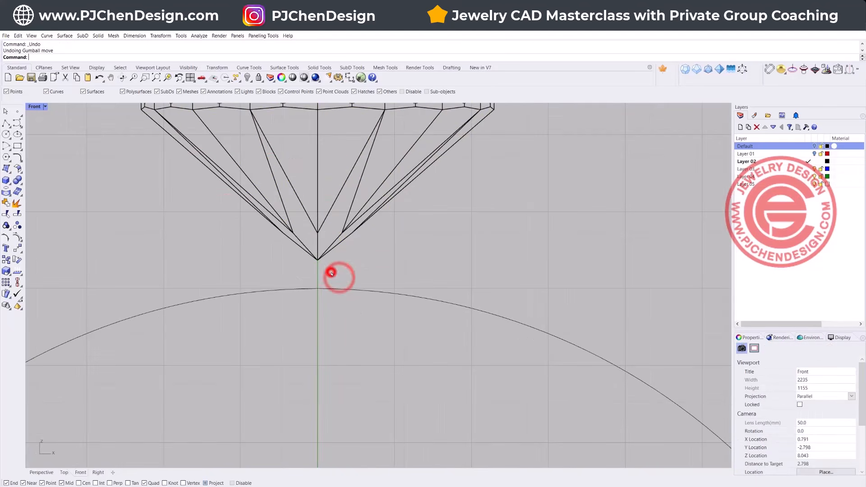
Step: Draw a narrow upright rectangle at the stone's right girdle edge, from above the table down past the circle's top
scroll(332, 275, down, 5)
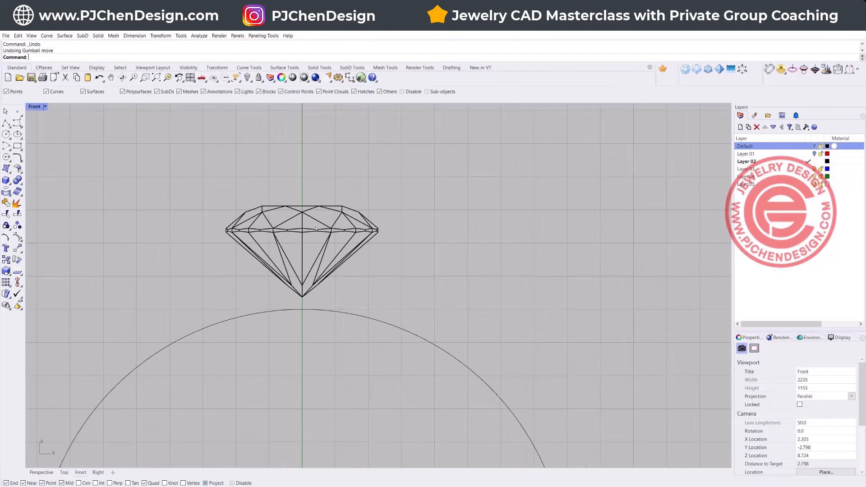
click(17, 146)
click(378, 203)
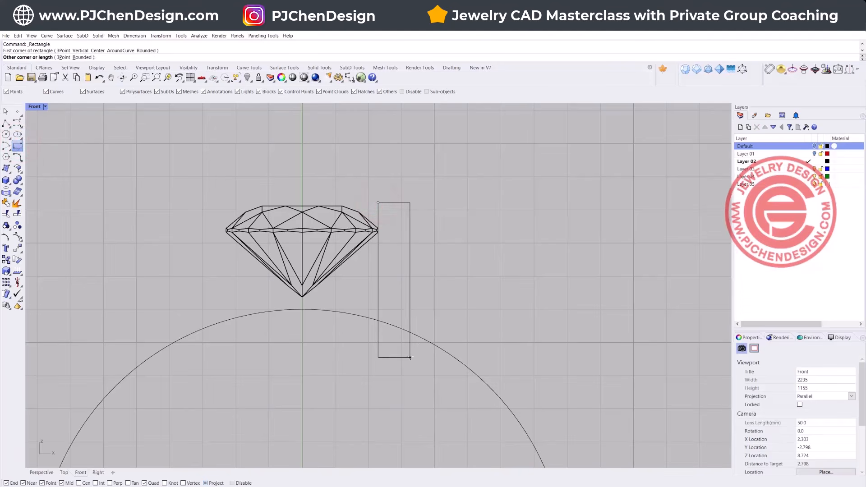
click(411, 354)
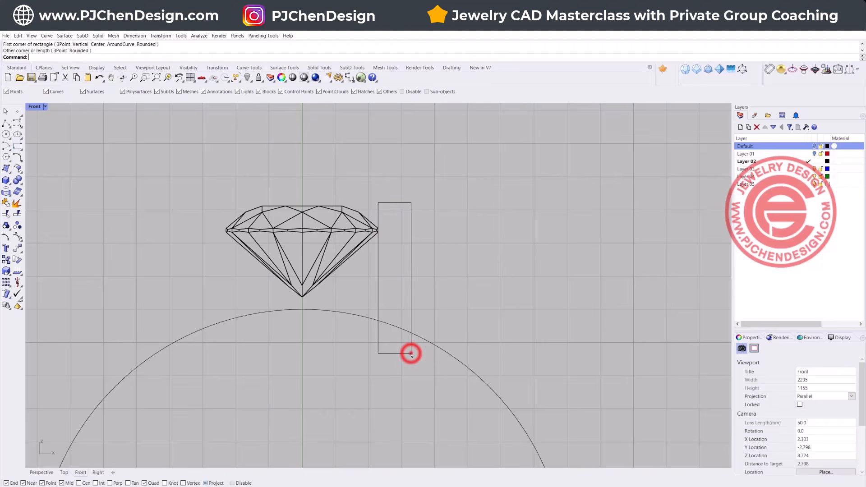
Step: Tilt the rectangle so its lower end leans inward and shift it to slightly overlap the stone's right girdle
drag(378, 296, 405, 282)
scroll(375, 229, up, 8)
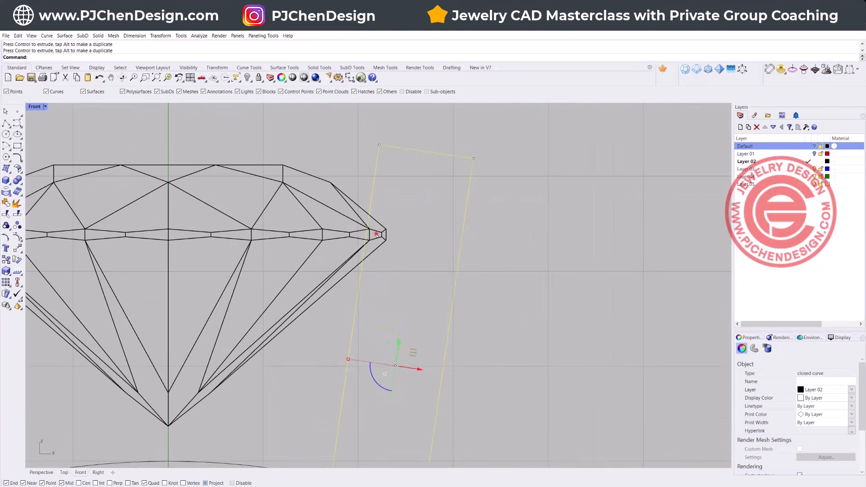
click(377, 234)
click(372, 188)
drag(423, 364, 400, 361)
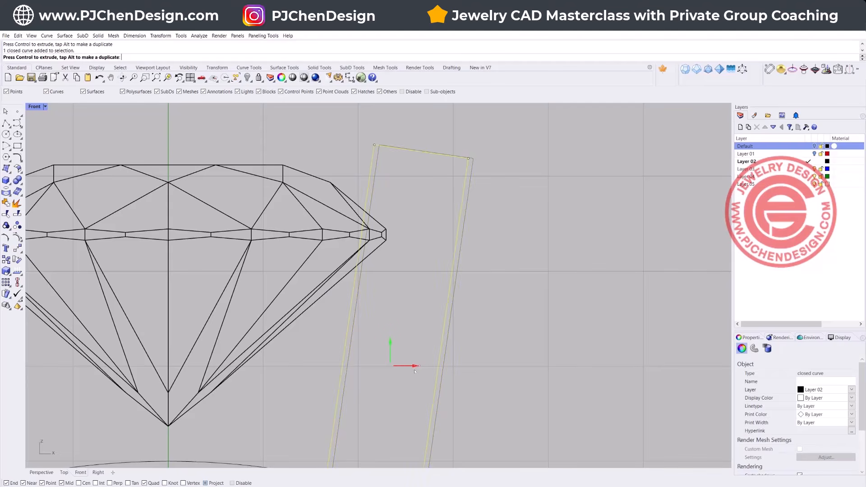
drag(417, 373, 416, 373)
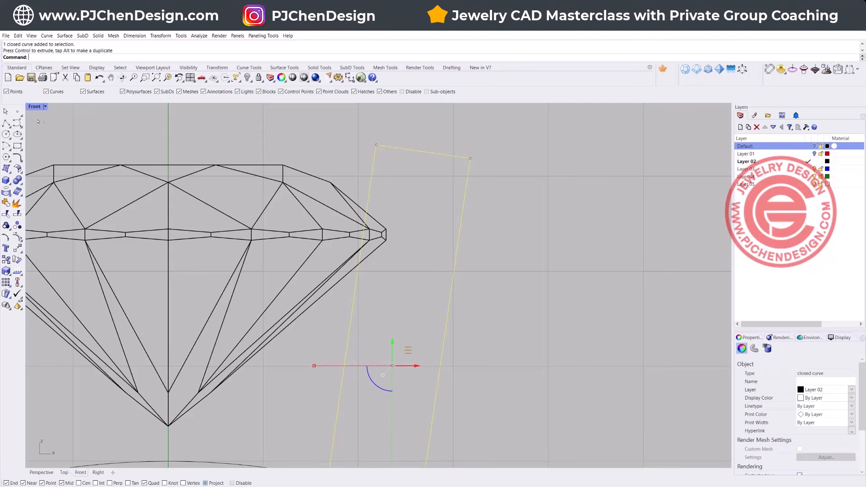
Step: Draw a polyline along the stone's lower right edge to the girdle and straight up past the rectangle's top
click(18, 123)
click(326, 285)
click(379, 238)
click(380, 123)
key(Return)
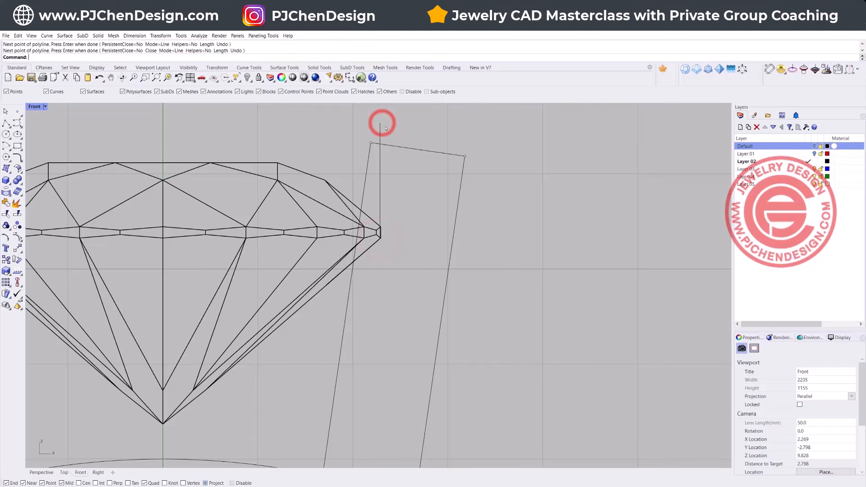
Step: Trim the rectangle and polyline against each other to cut a stone seat into the profile's inner side
drag(390, 129, 372, 120)
shift+drag(368, 329, 336, 318)
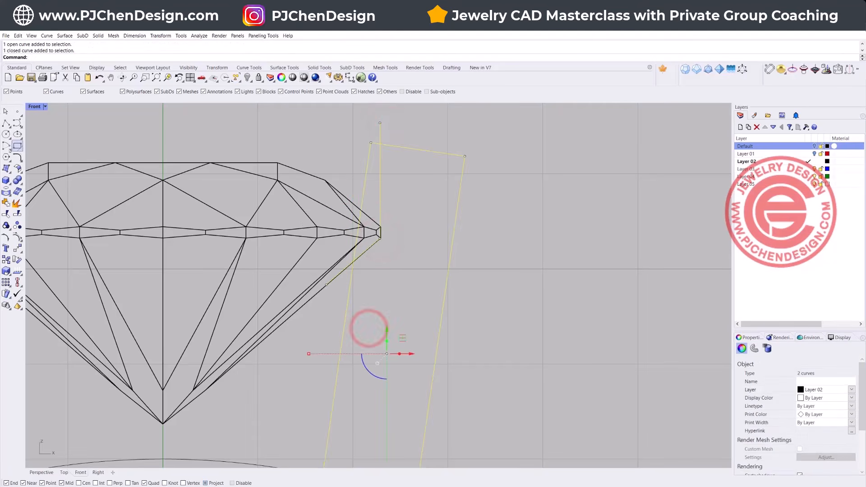
click(7, 212)
click(368, 161)
click(379, 136)
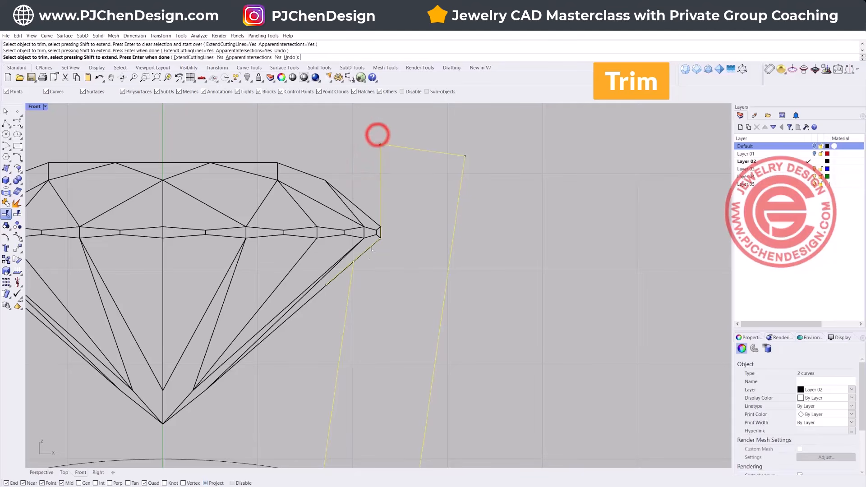
click(340, 270)
scroll(380, 240, down, 3)
key(Return)
Step: Join the trimmed curves into one closed bezel profile and select it
click(5, 202)
click(505, 277)
drag(503, 323, 341, 313)
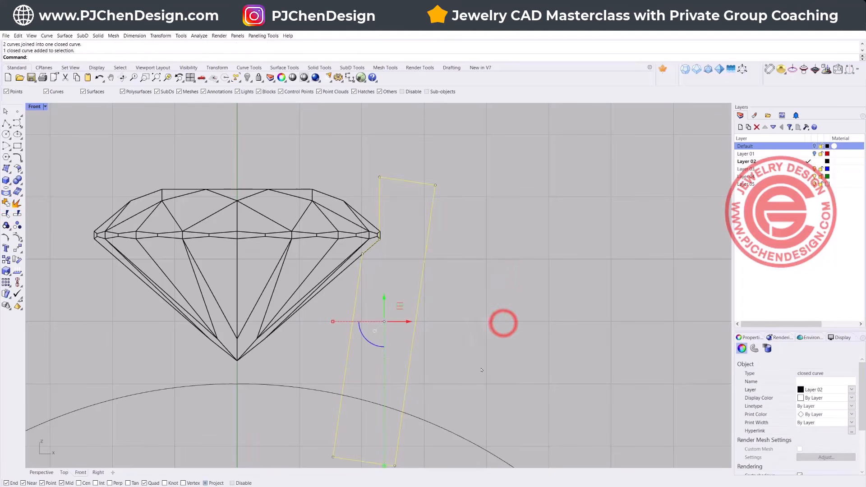
Step: Revolve the bezel profile 360 degrees around the vertical axis through the stone's center, starting at 0 degrees
double_click(37, 106)
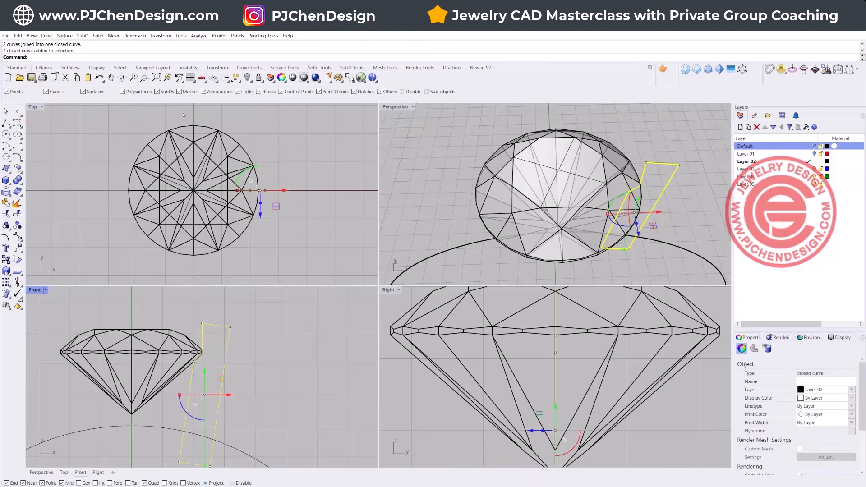
click(65, 35)
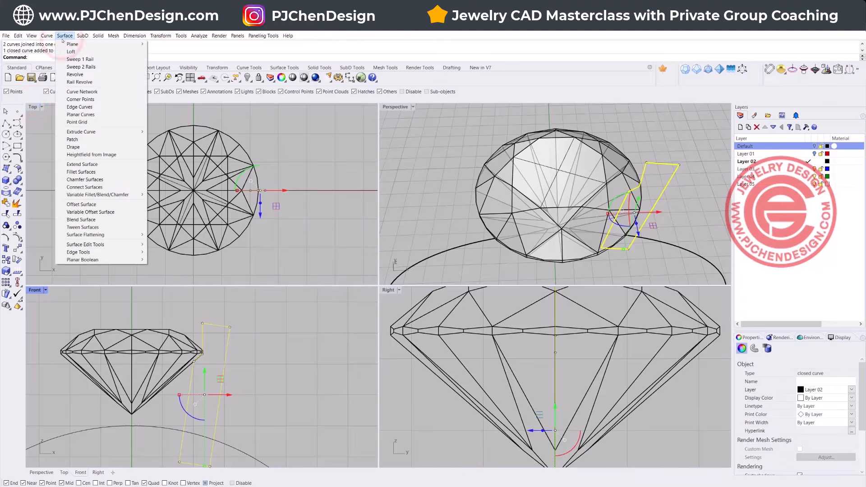
click(75, 75)
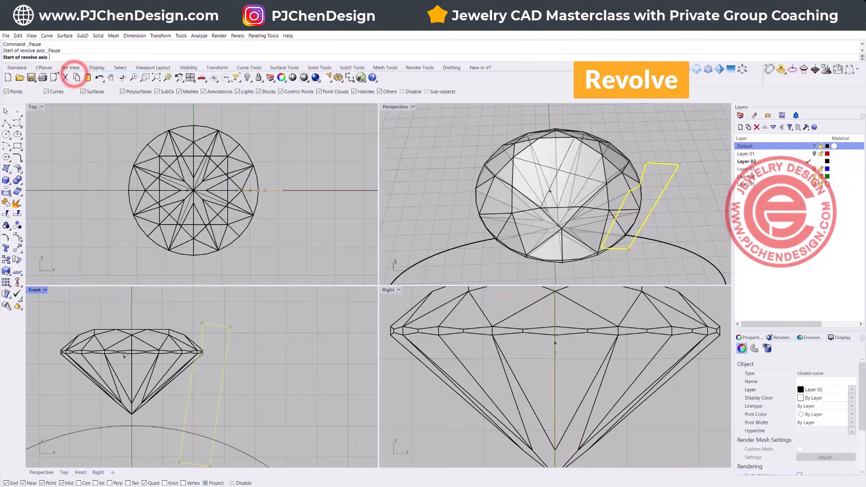
click(132, 426)
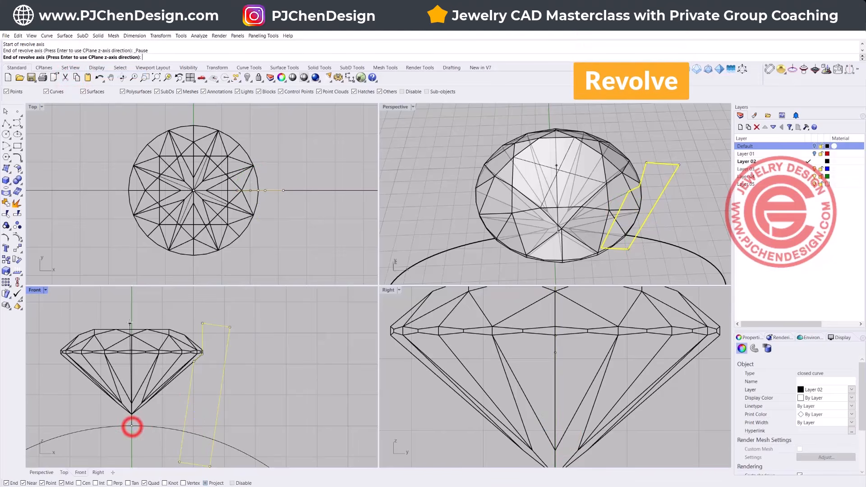
click(131, 301)
key(Return)
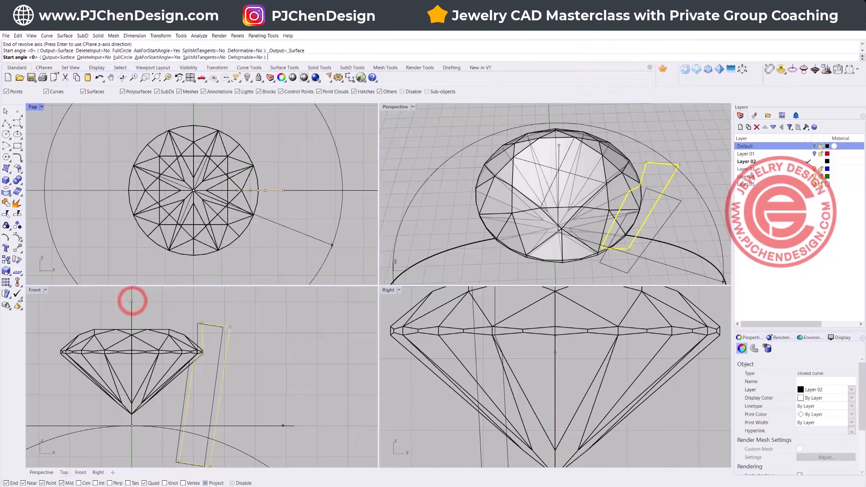
key(Return)
click(332, 246)
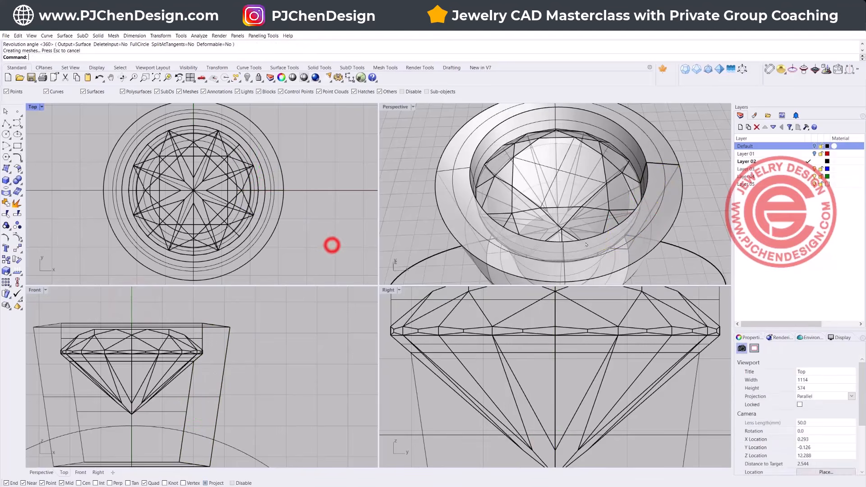
scroll(568, 246, down, 4)
right_drag(567, 250, 562, 207)
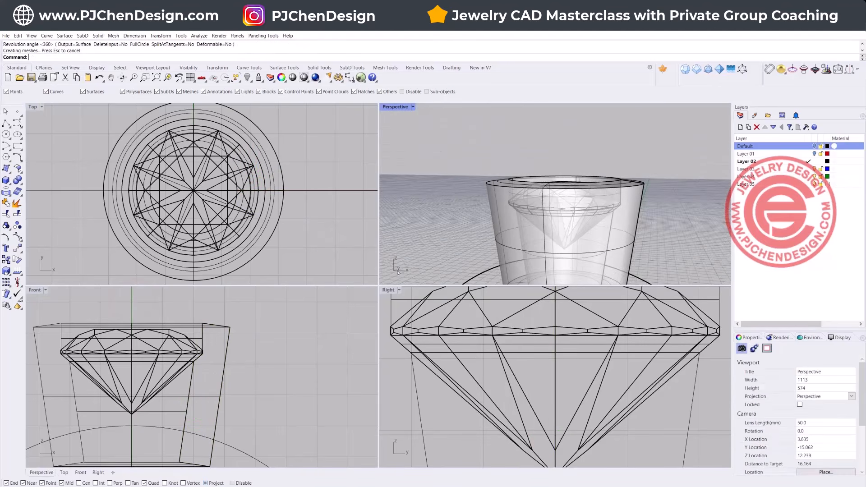
scroll(399, 268, up, 2)
scroll(177, 344, up, 2)
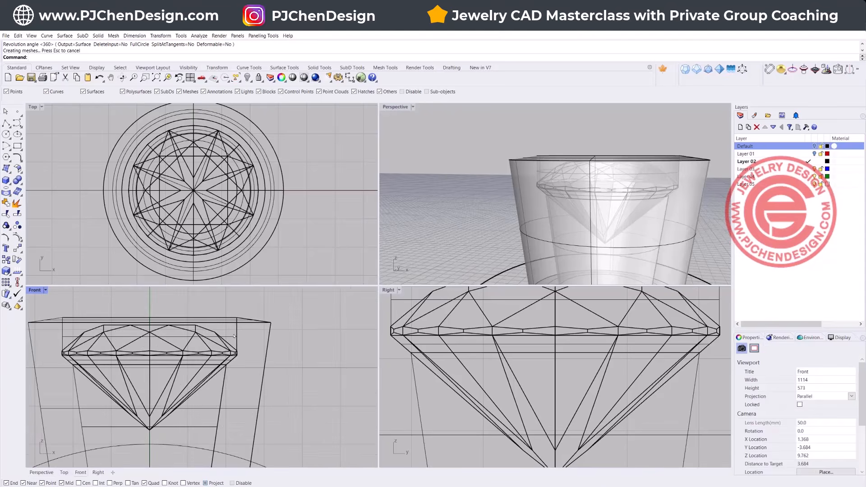
Step: Select the revolved bezel solid around the stone and delete it
double_click(34, 290)
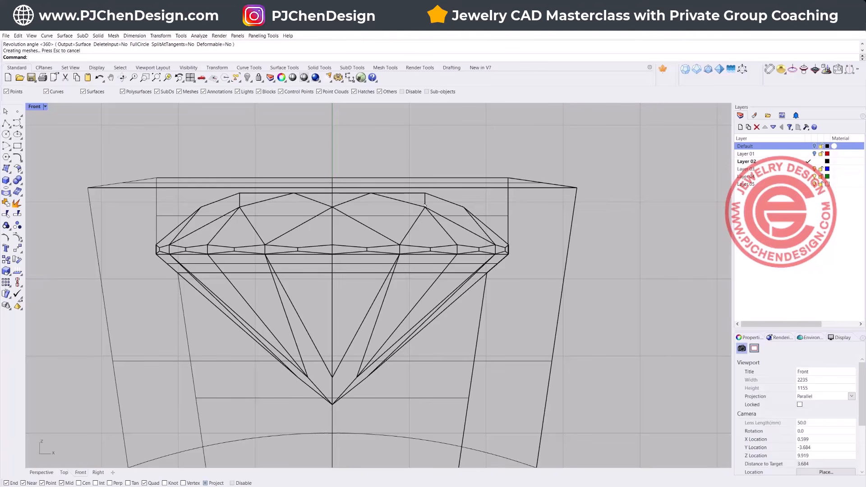
drag(595, 295, 554, 294)
click(532, 236)
click(488, 188)
double_click(35, 107)
double_click(405, 107)
right_drag(418, 201, 403, 211)
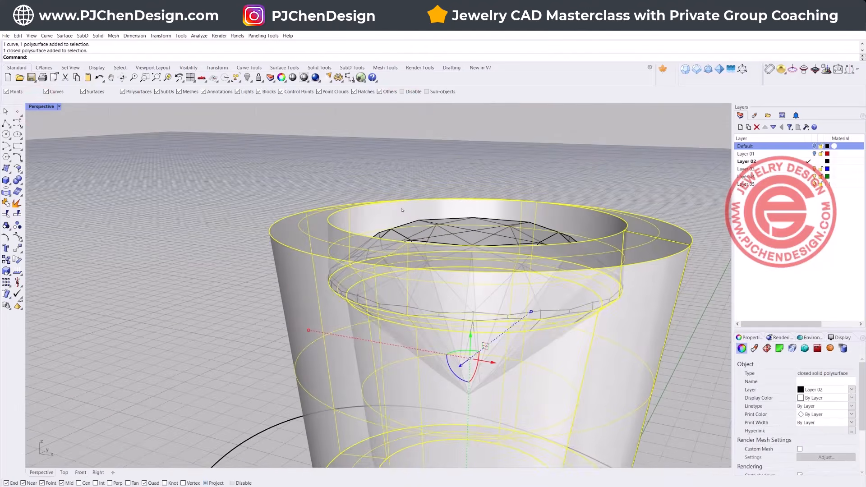
key(Delete)
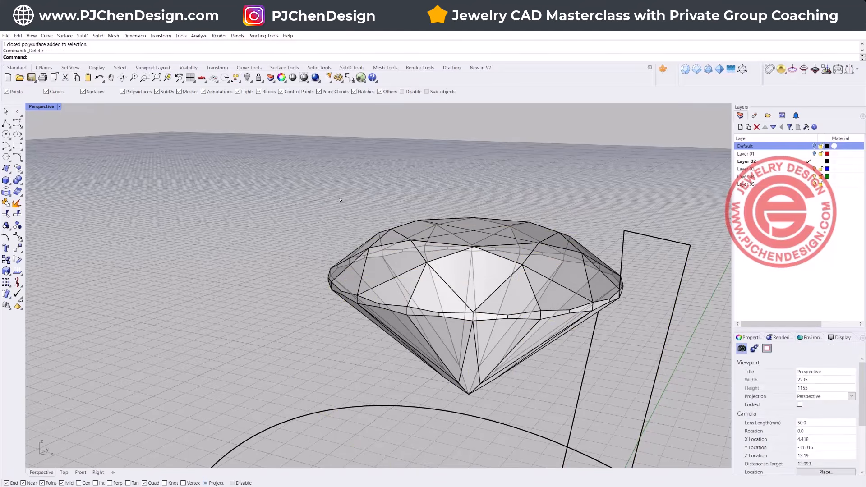
Step: Undo the profile's join and trims to restore the original rectangle and the seat polyline
double_click(41, 107)
right_drag(288, 343, 235, 341)
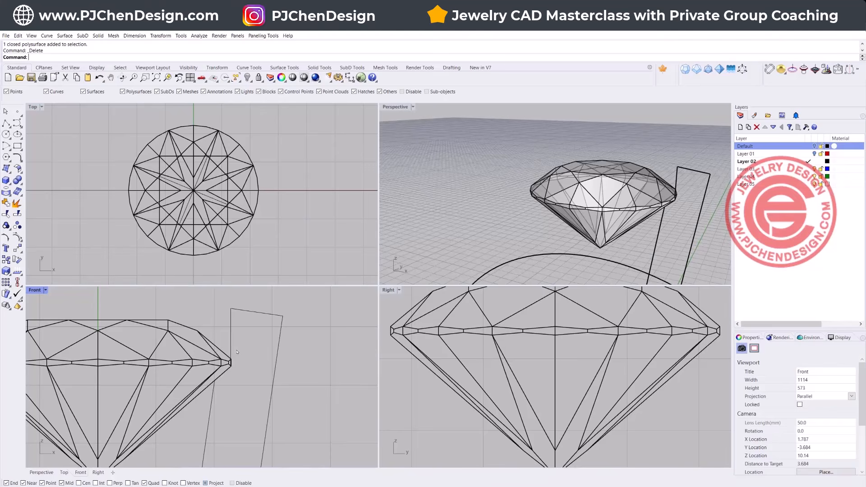
drag(263, 331, 260, 330)
click(314, 371)
key(ctrl+z)
key(ctrl+z)
key(ctrl+z)
key(ctrl+z)
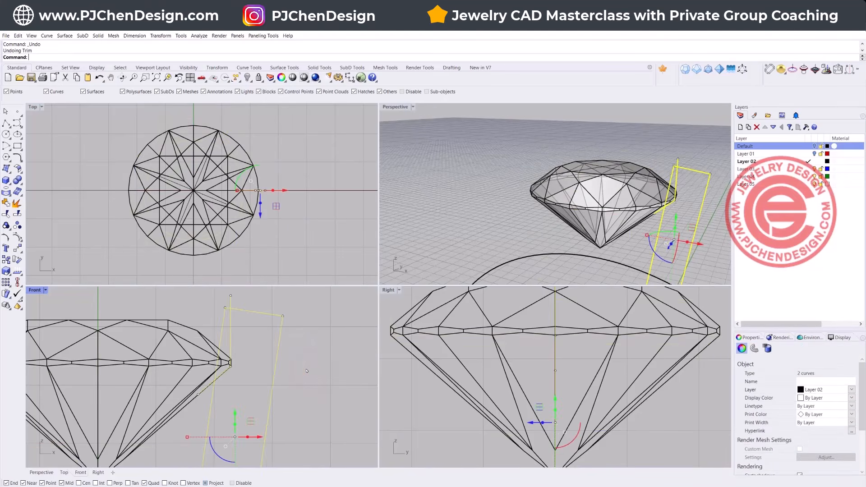
Step: Delete the open seat polyline that follows the stone's edge, keeping the profile rectangle
key(Delete)
click(247, 333)
click(230, 338)
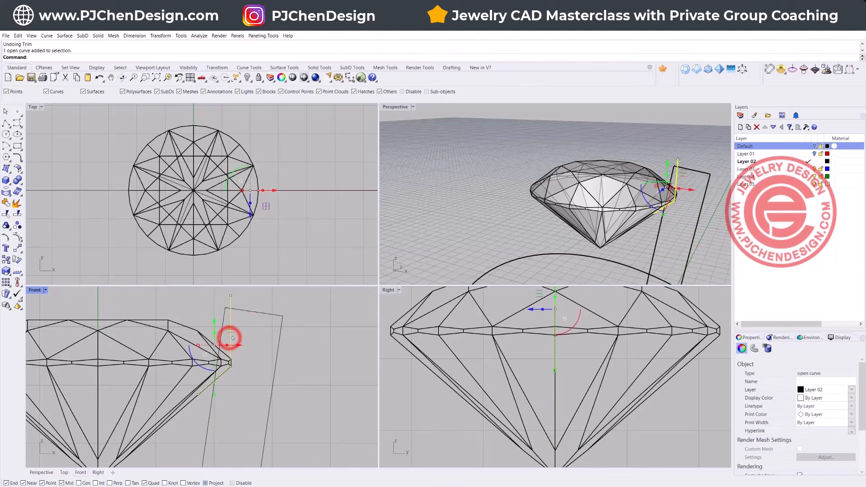
click(70, 306)
Step: Move the tilted profile rectangle down and slightly inward so its upper inner side overlaps the stone's girdle
double_click(36, 290)
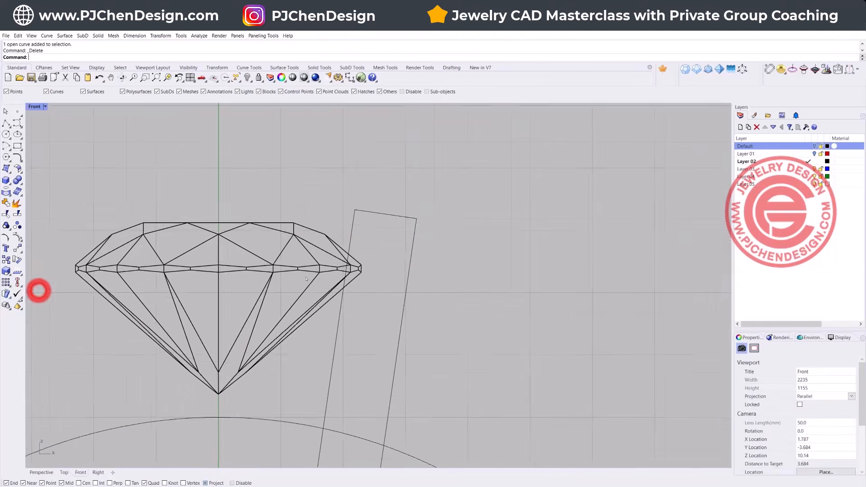
click(373, 291)
drag(355, 305, 351, 331)
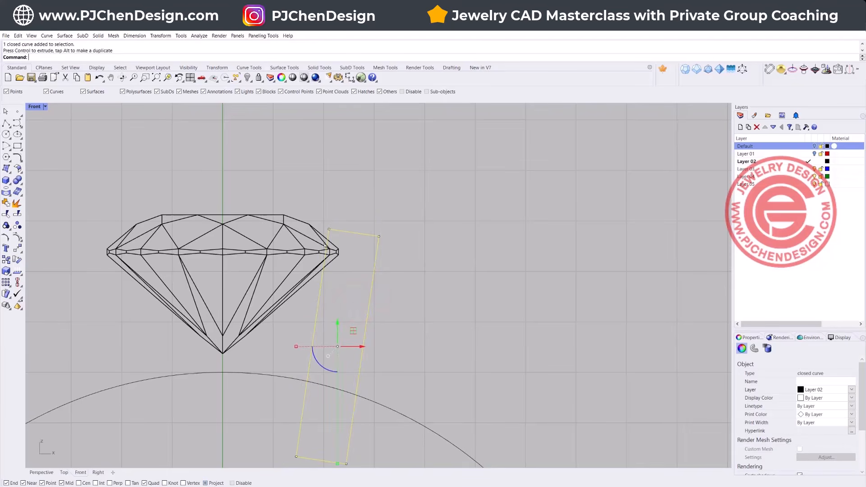
Step: Fillet both top corners of the bezel profile rectangle with a radius of 0.4
click(17, 157)
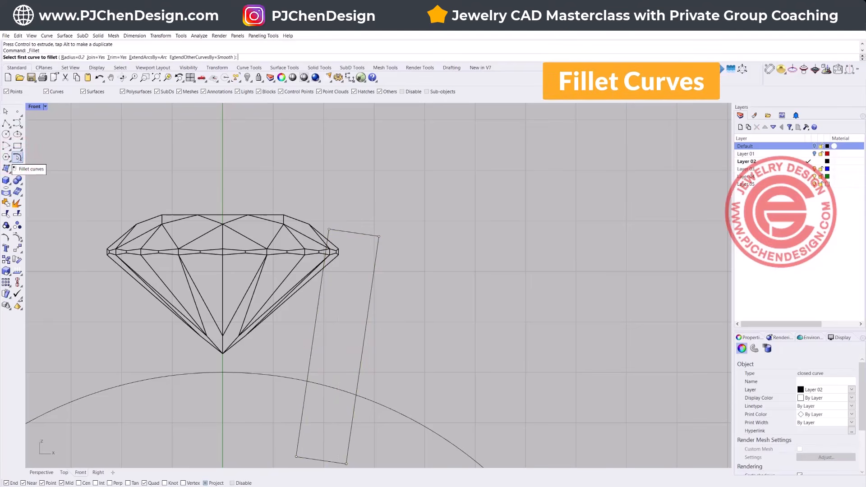
text(0.4)
key(Return)
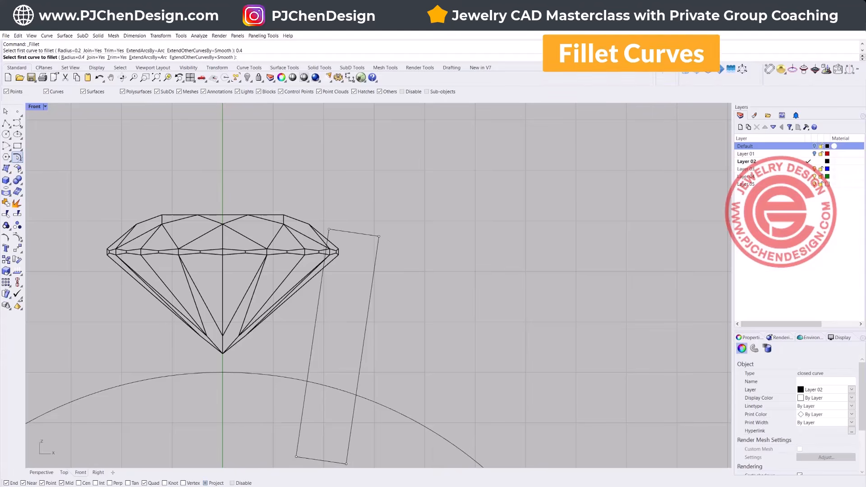
click(328, 237)
click(333, 232)
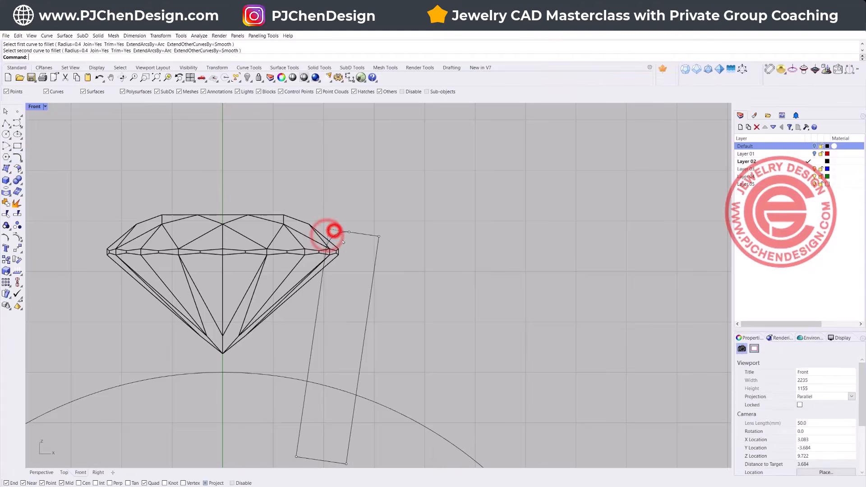
right_click(367, 235)
click(367, 235)
click(374, 248)
click(420, 267)
Step: Revolve the filleted bezel profile 360 degrees around the vertical axis through the origin, starting at 0 degrees
click(331, 235)
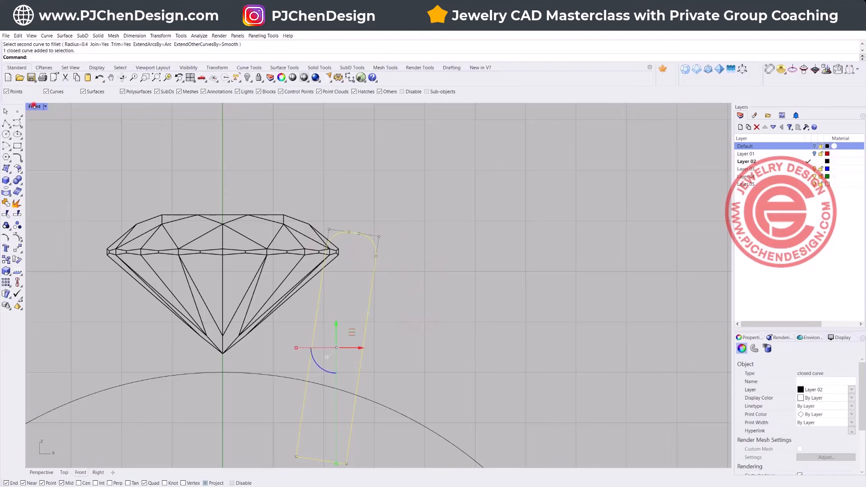
double_click(35, 107)
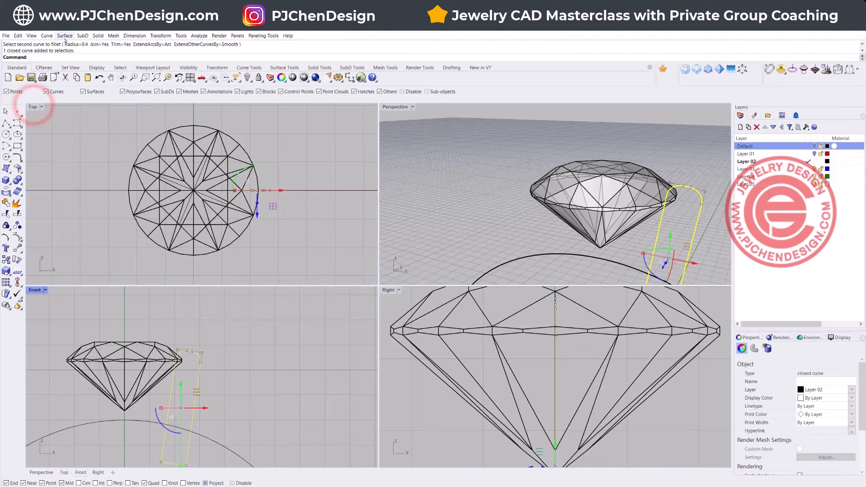
click(65, 36)
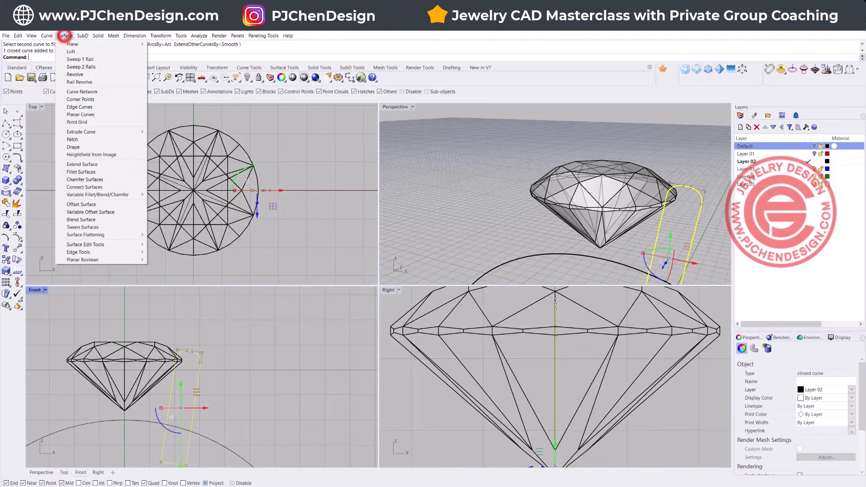
click(76, 75)
text(0)
key(Return)
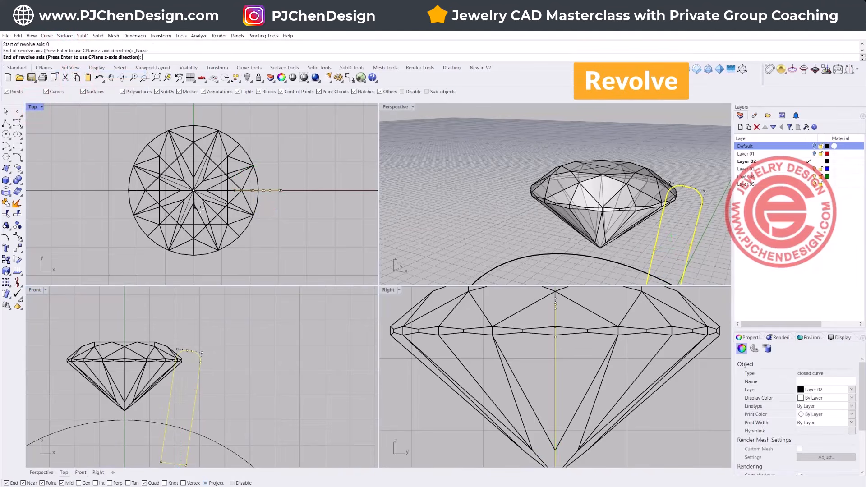
click(125, 307)
key(Return)
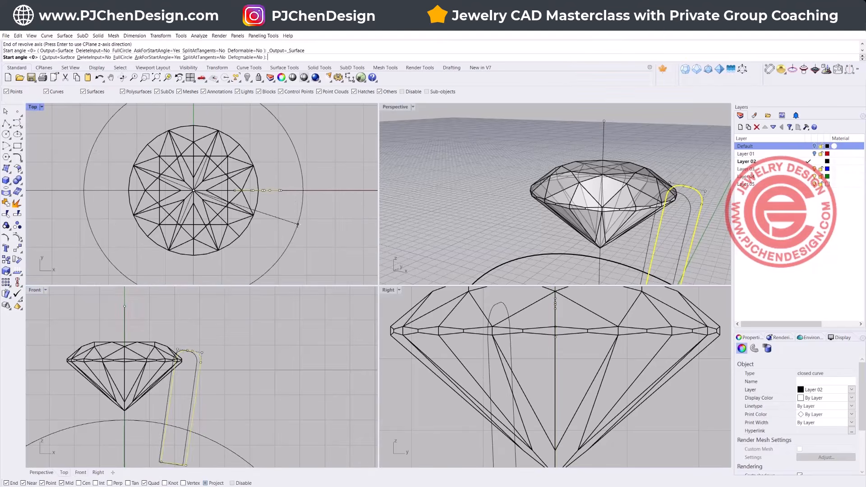
key(Return)
click(440, 144)
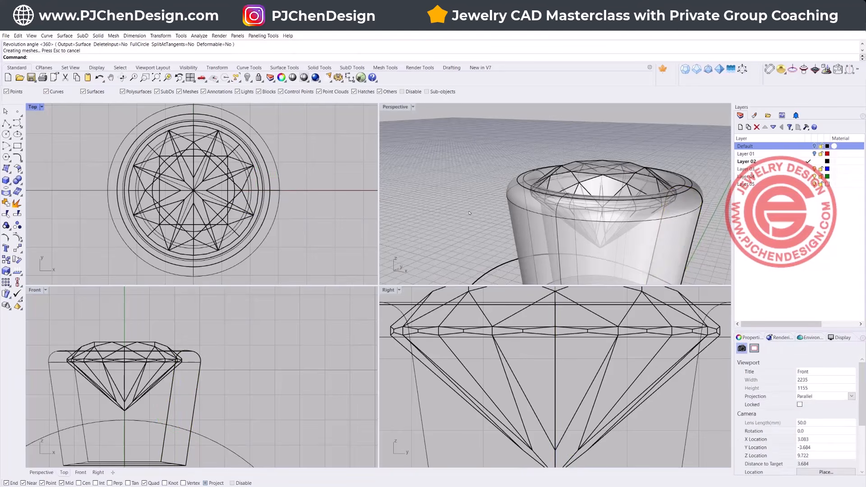
Step: Inspect the bezel and stone from the side in Rendered display mode and return the perspective view to Ghosted
scroll(440, 144, down, 5)
right_drag(428, 107, 421, 130)
click(413, 107)
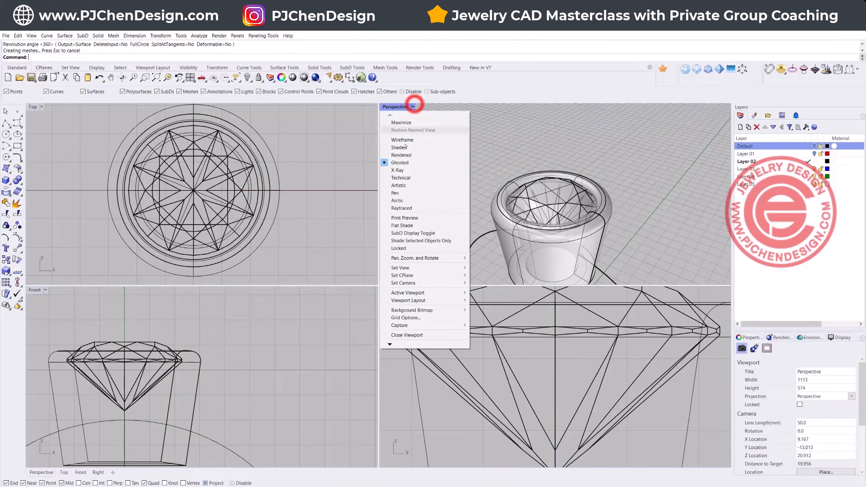
click(404, 157)
right_drag(515, 208, 617, 191)
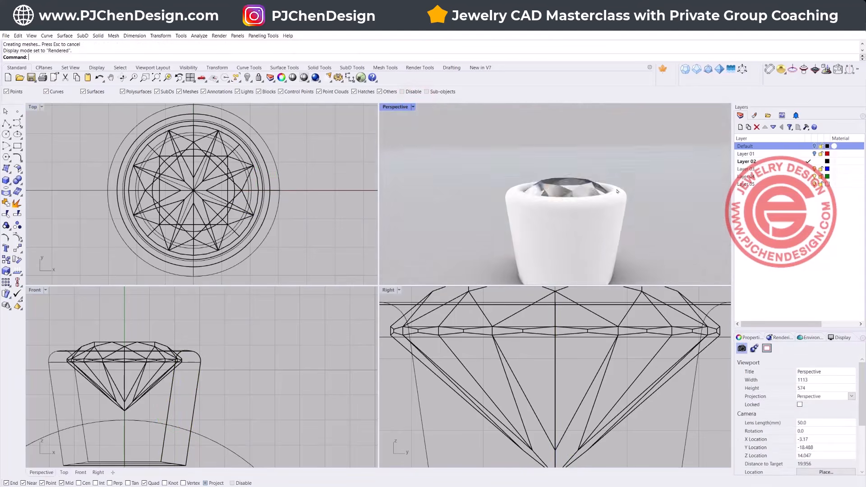
click(413, 108)
click(405, 167)
scroll(474, 183, down, 5)
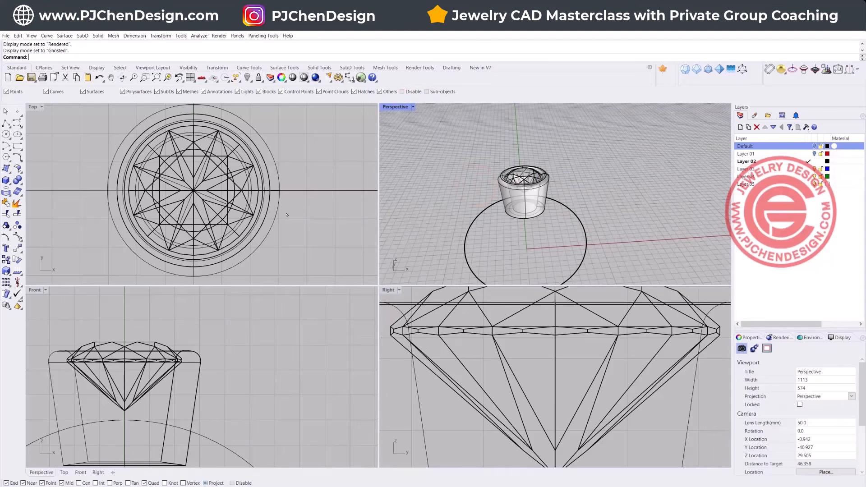
Step: Draw a small rectangle in the Top view, starting at the finger circle's outer end on the horizontal axis
scroll(286, 215, down, 5)
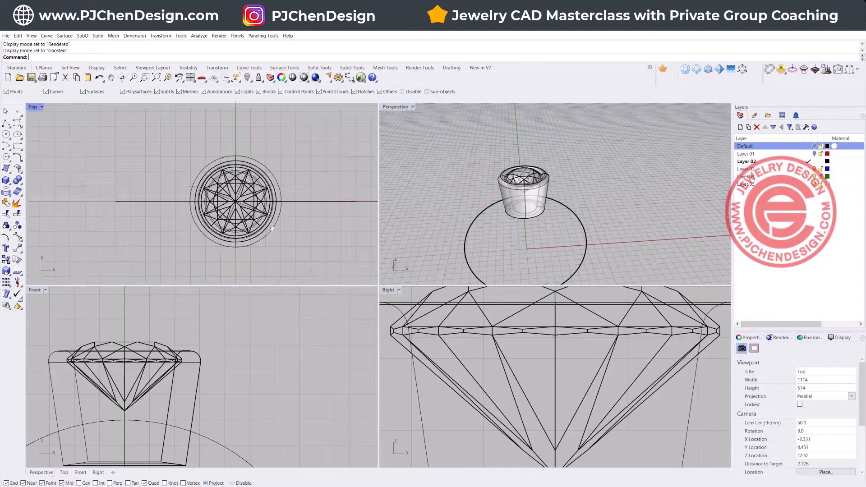
click(17, 145)
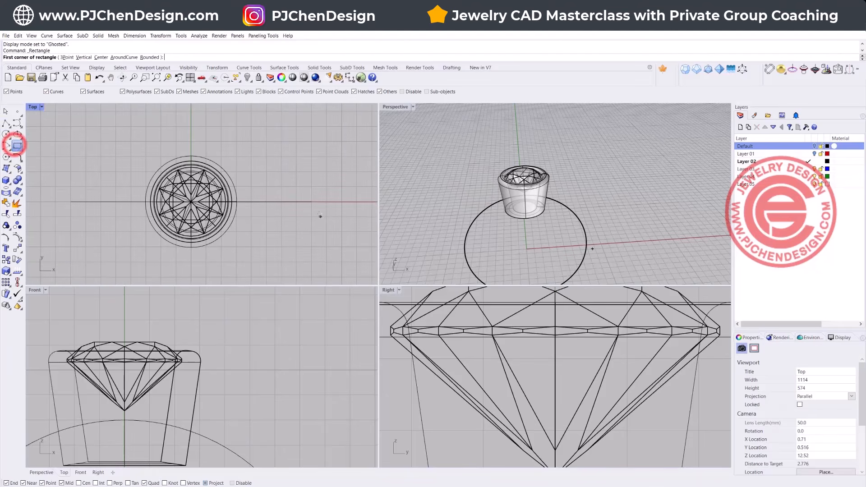
click(311, 200)
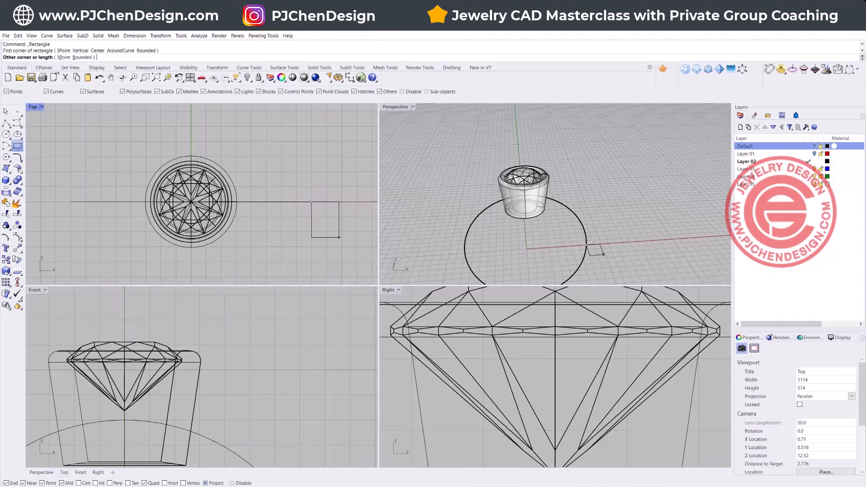
click(339, 237)
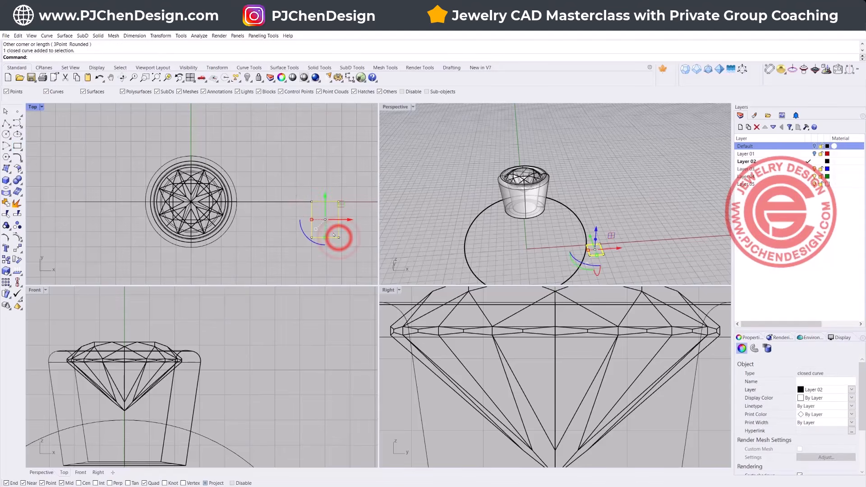
Step: Move the rectangle by its inner side's midpoint onto the finger circle's end point and paste a copy in place
click(17, 249)
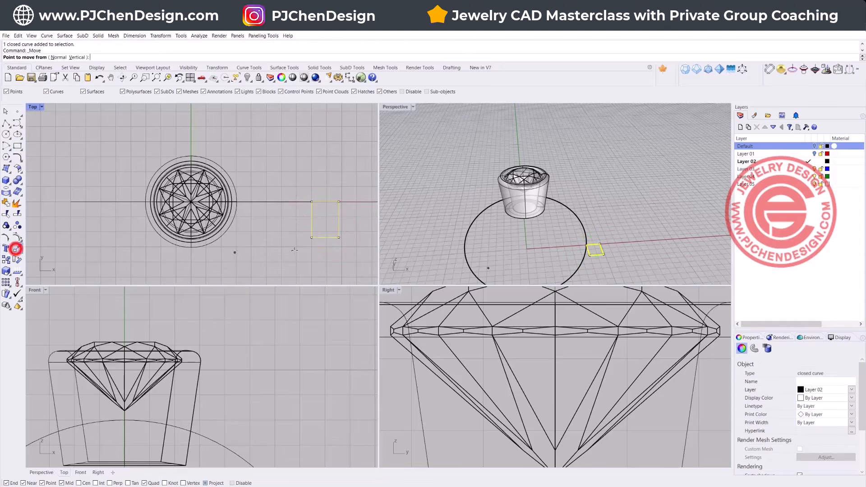
click(311, 219)
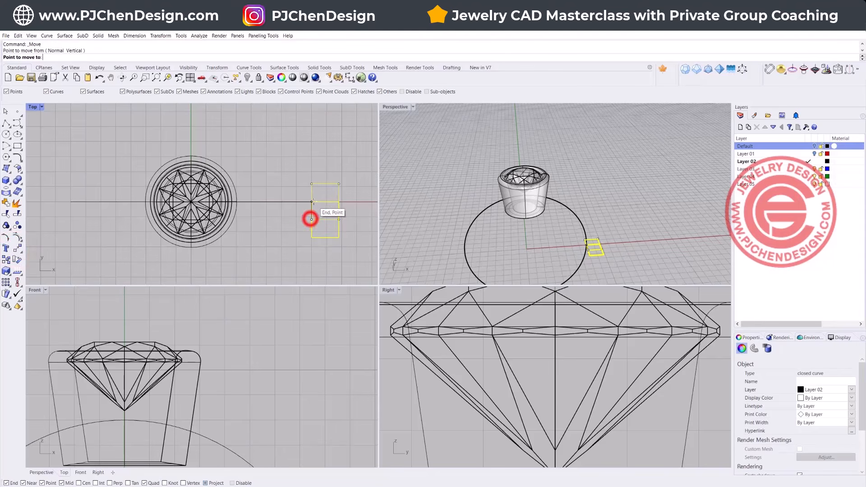
click(312, 201)
click(274, 233)
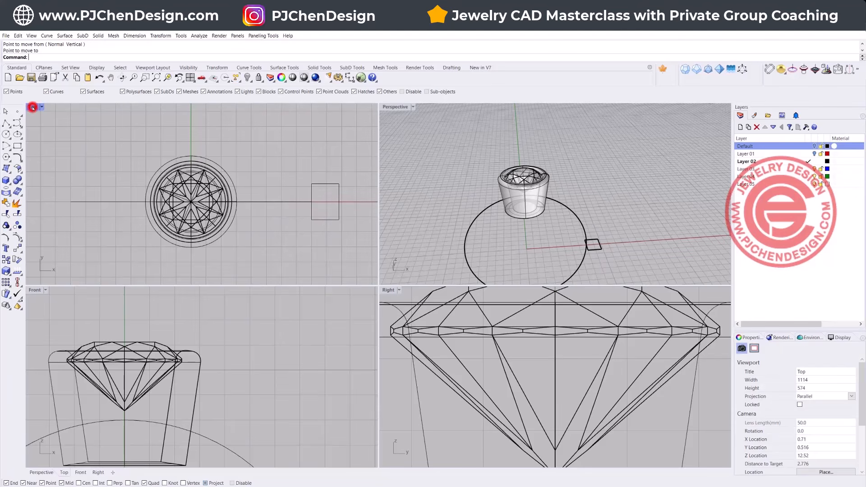
click(323, 219)
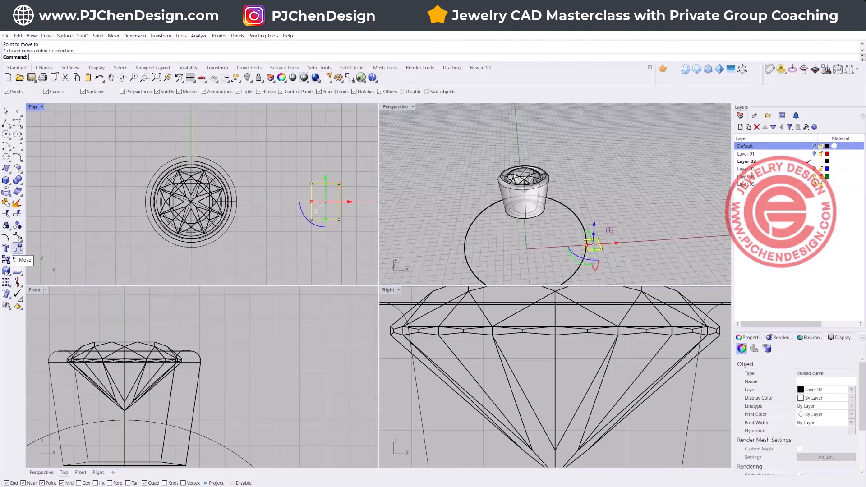
click(285, 250)
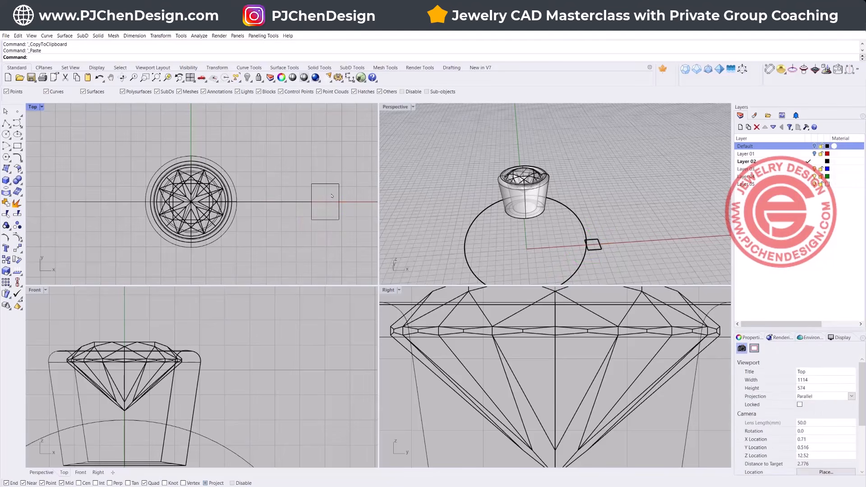
Step: Draw a second, wider and shorter rectangle in the Top view, overlapping the first one's outer side
right_drag(340, 206, 301, 210)
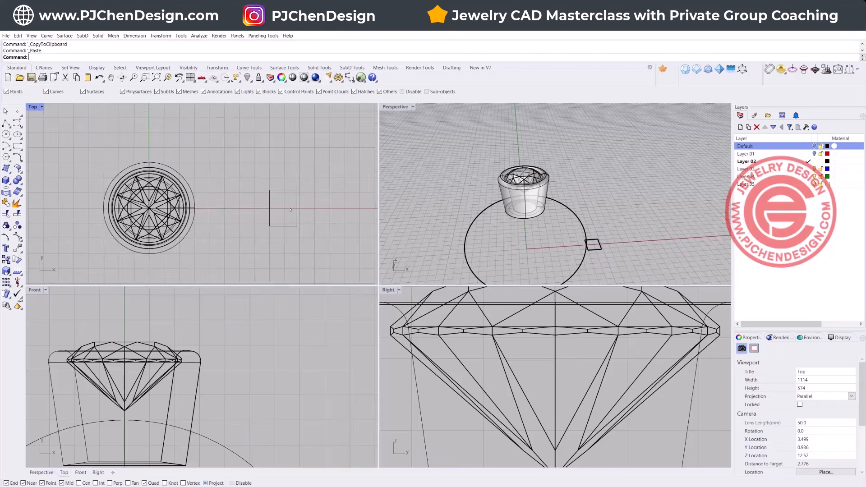
scroll(299, 207, up, 6)
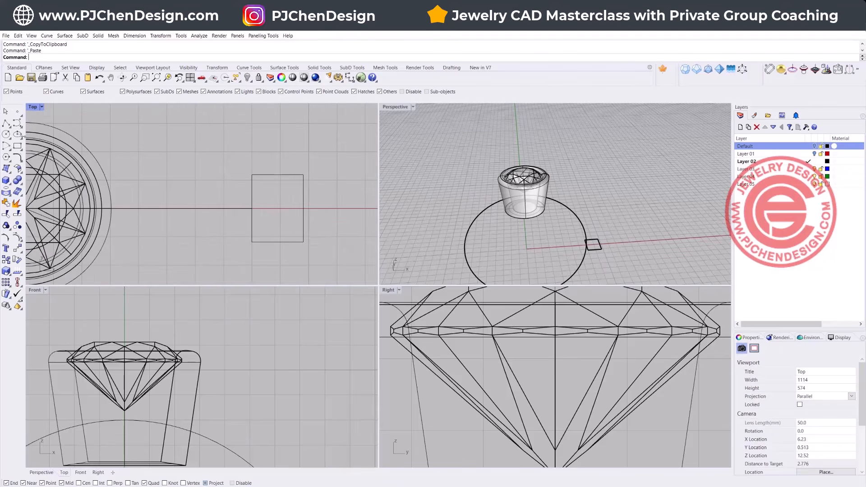
click(17, 145)
click(273, 195)
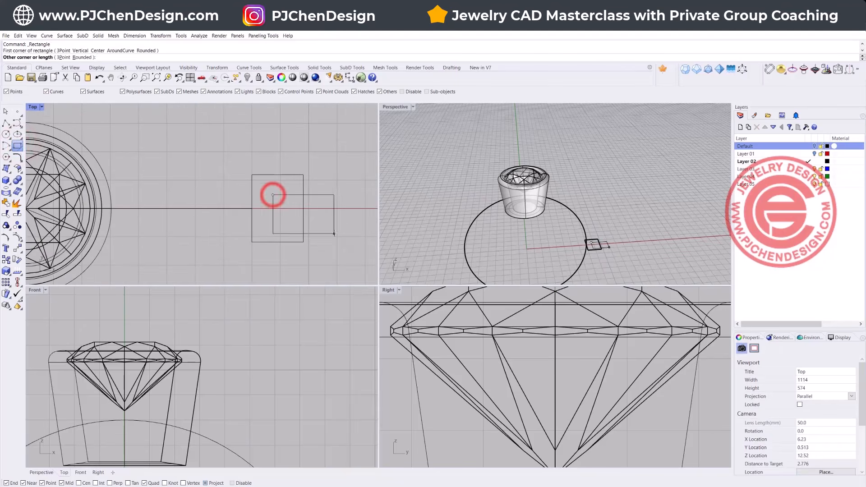
click(336, 227)
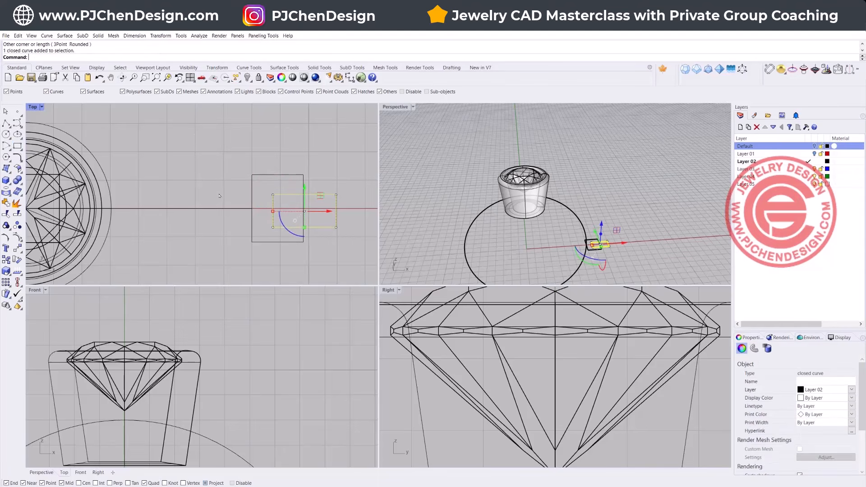
Step: Align the wider rectangle by horizontal centers to the horizontal axis at the taller rectangle's outer side in the Top view
click(20, 280)
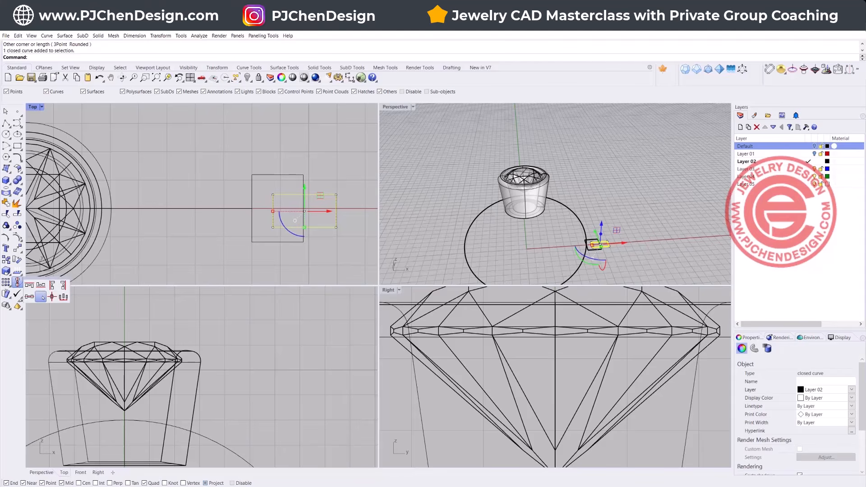
click(41, 298)
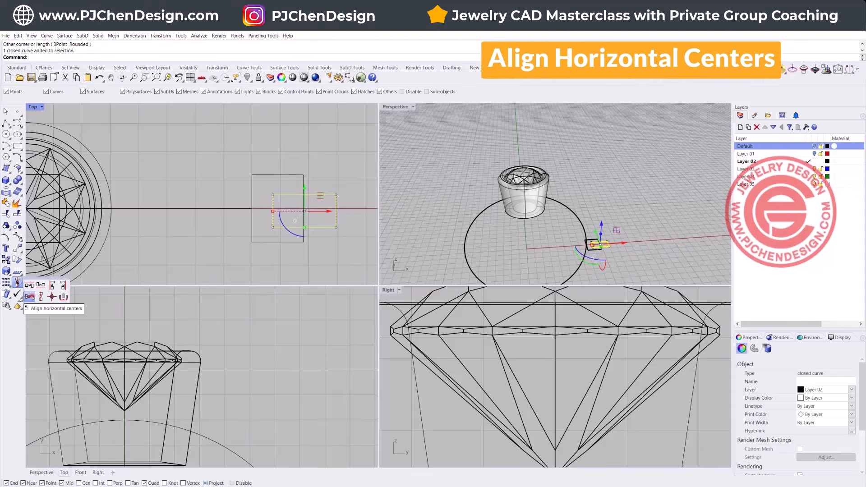
click(303, 208)
scroll(303, 208, up, 3)
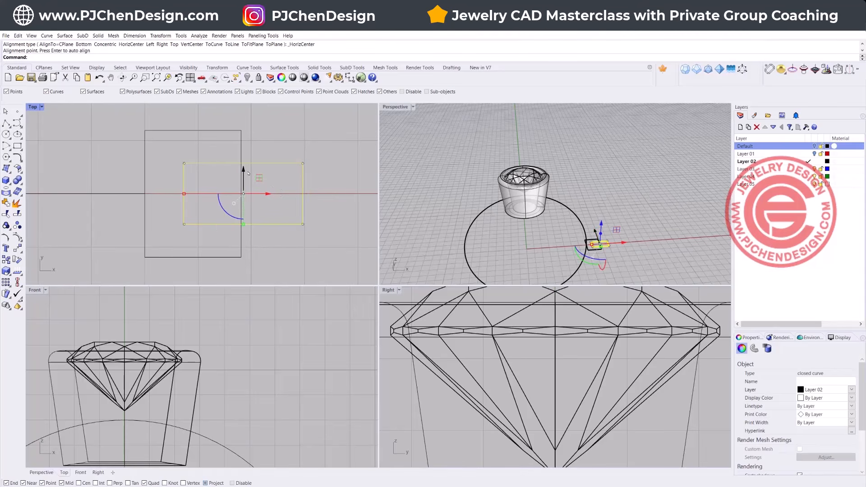
Step: Hide one of the two coincident copies of the taller rectangle
click(238, 134)
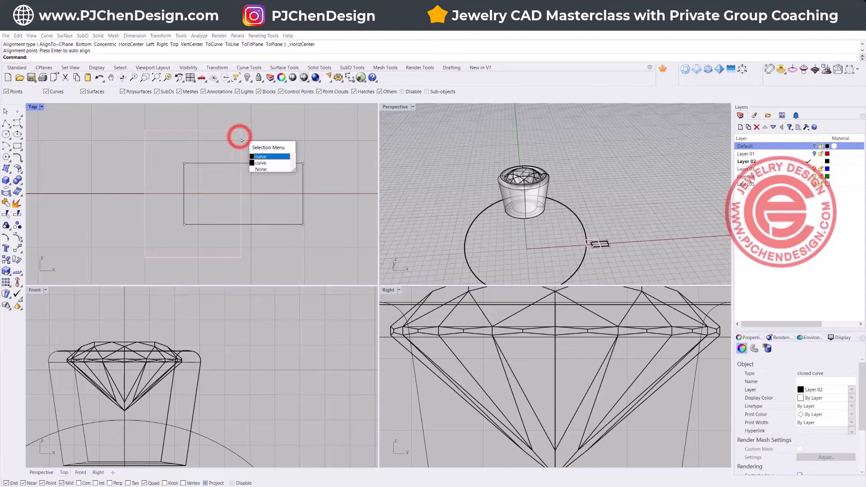
click(260, 156)
click(248, 77)
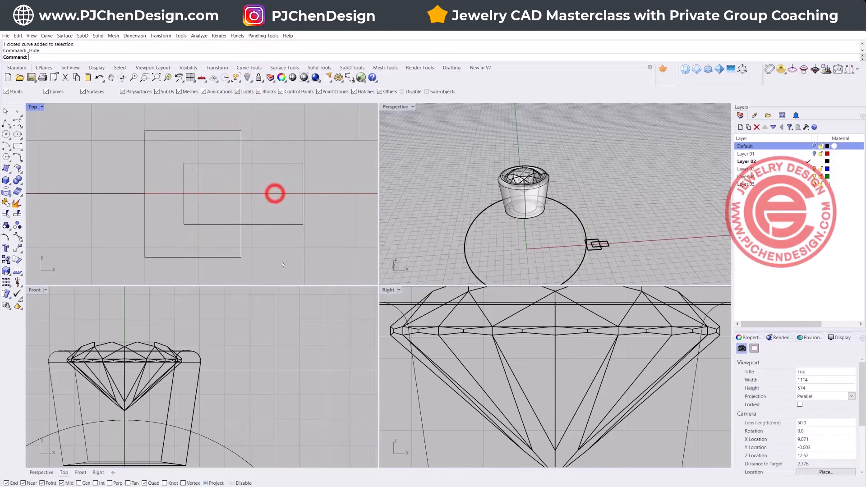
Step: Trim the two rectangles against each other into a U-shaped profile open to the outside, and join the pieces into one closed curve
drag(284, 254, 217, 198)
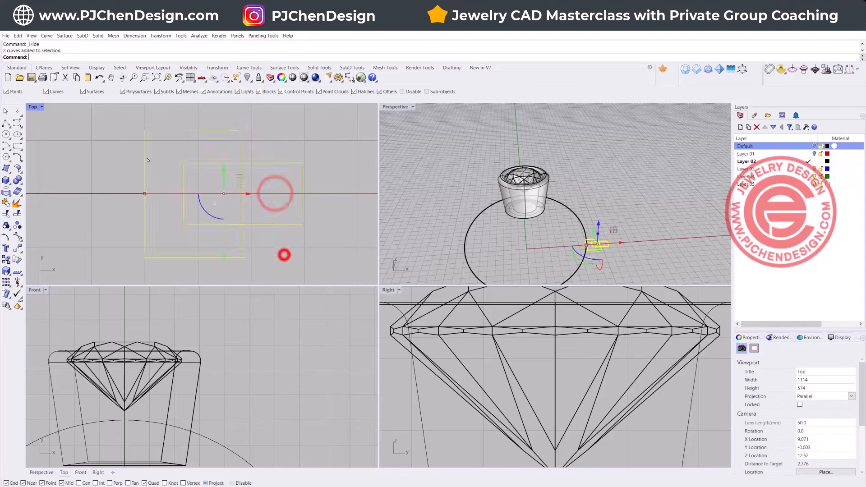
click(6, 214)
click(324, 213)
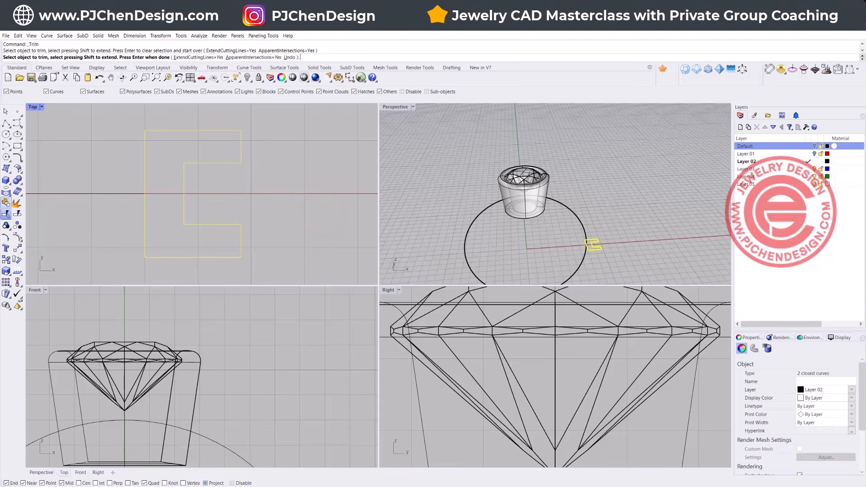
key(Return)
click(5, 202)
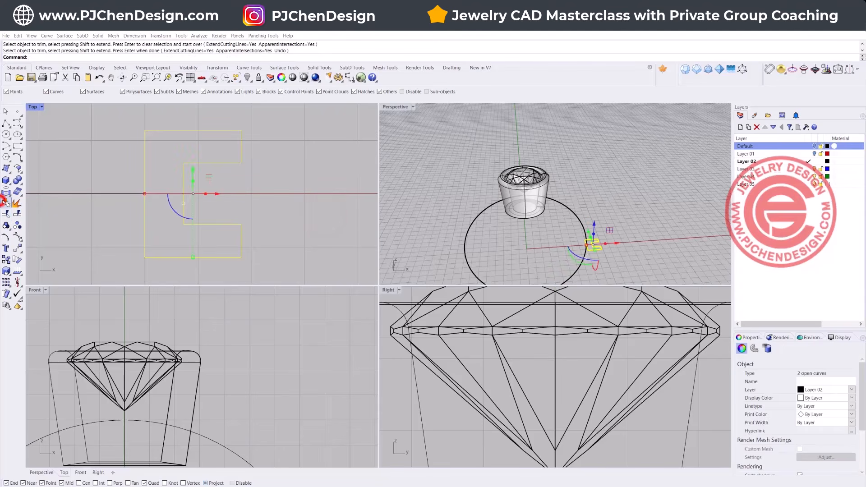
click(330, 238)
scroll(301, 218, down, 5)
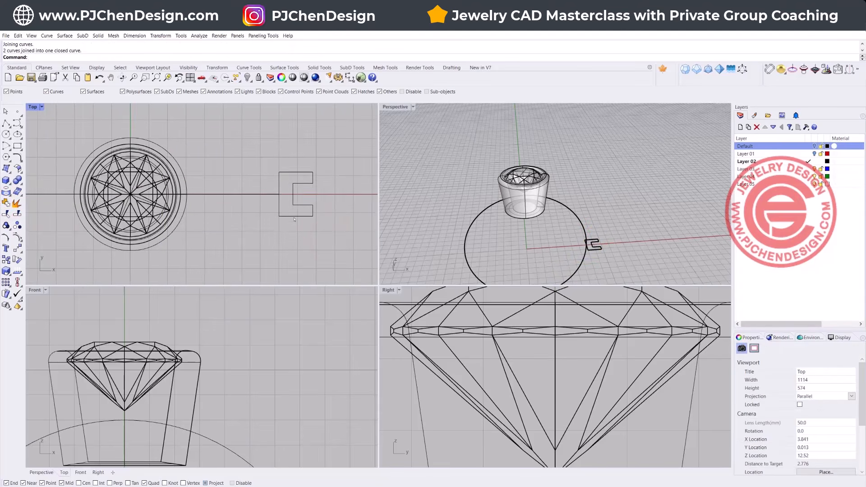
Step: Mirror a copy of the U-shaped profile across the vertical axis to the opposite side of the finger circle in the Top view
click(294, 215)
scroll(200, 204, down, 2)
right_drag(200, 205, 225, 201)
click(17, 248)
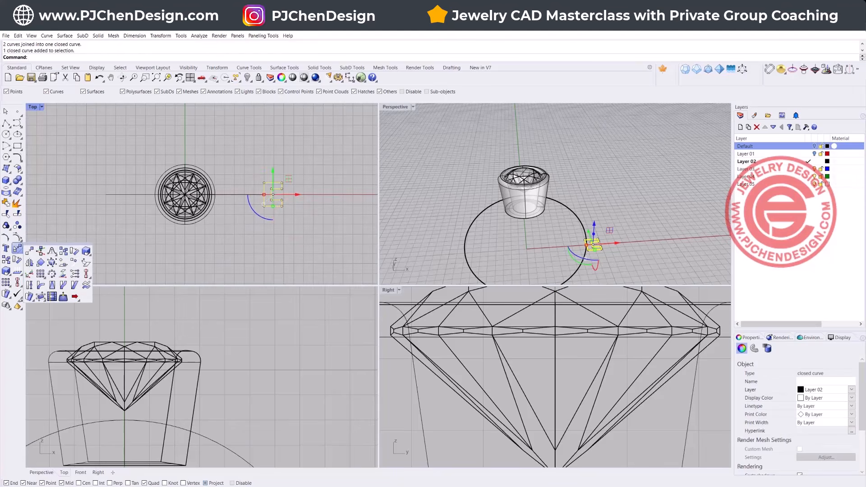
click(27, 259)
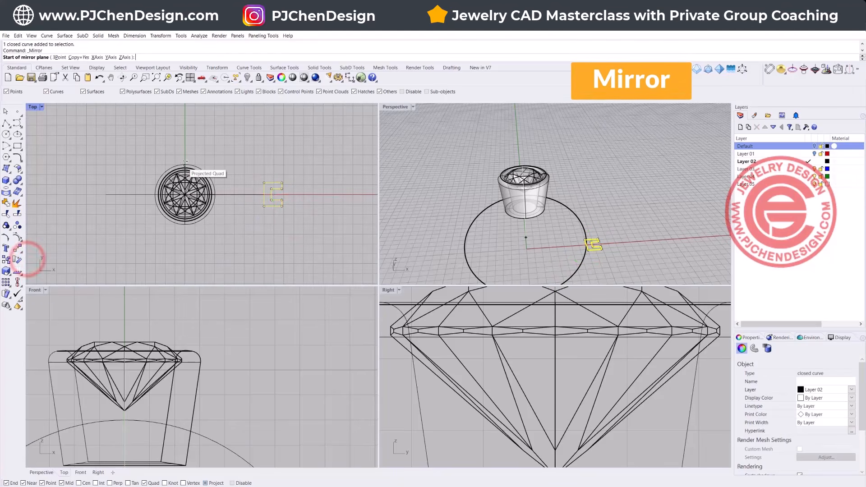
click(185, 165)
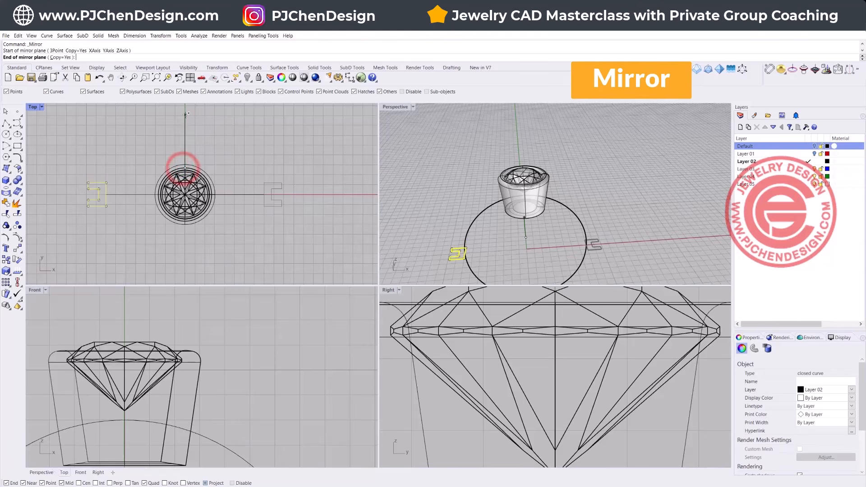
click(186, 114)
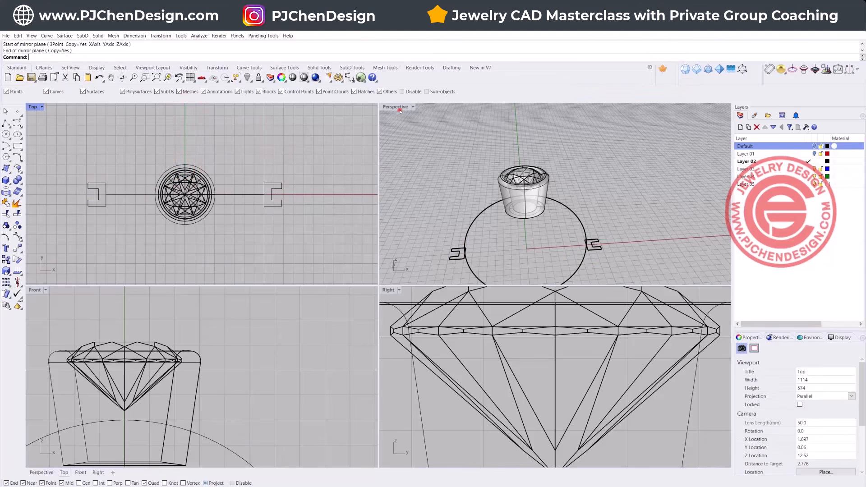
Step: Sweep the two U-shaped profiles along the finger circle with Sweep 1 Rail, using the Freeform frame style and unchanged cross sections
double_click(400, 112)
right_drag(376, 225, 367, 231)
shift+right_drag(361, 275, 352, 209)
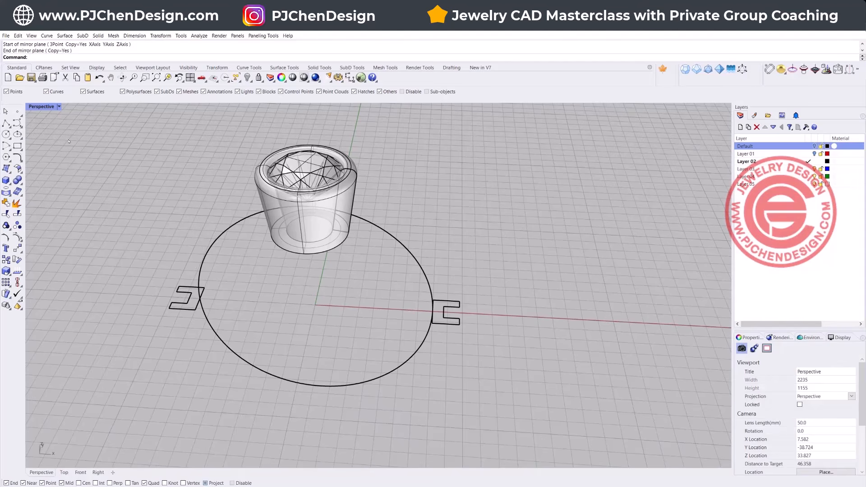
click(69, 36)
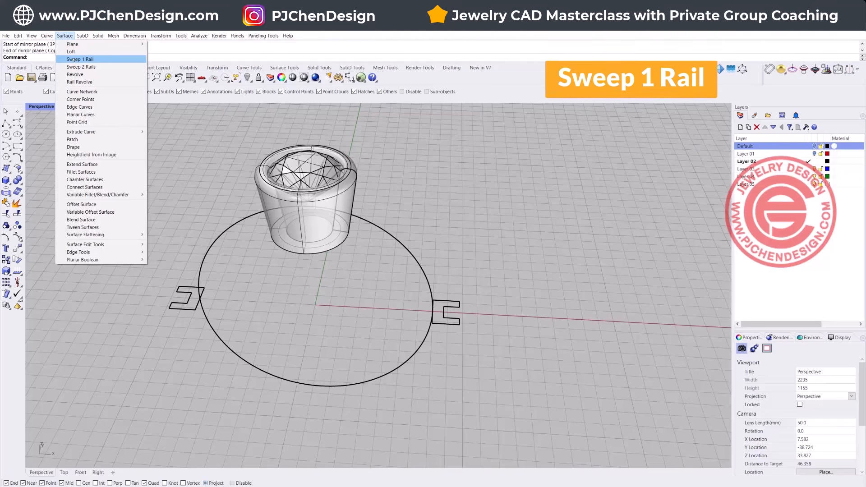
click(74, 59)
click(398, 240)
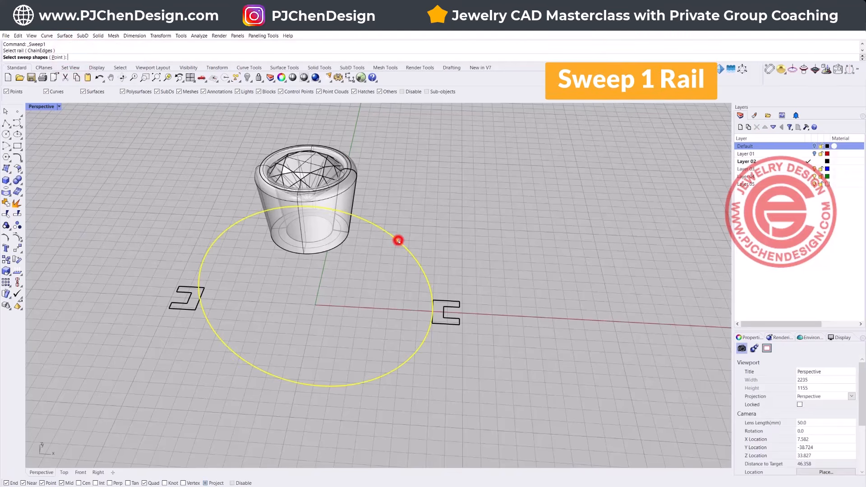
click(446, 299)
click(190, 288)
key(Return)
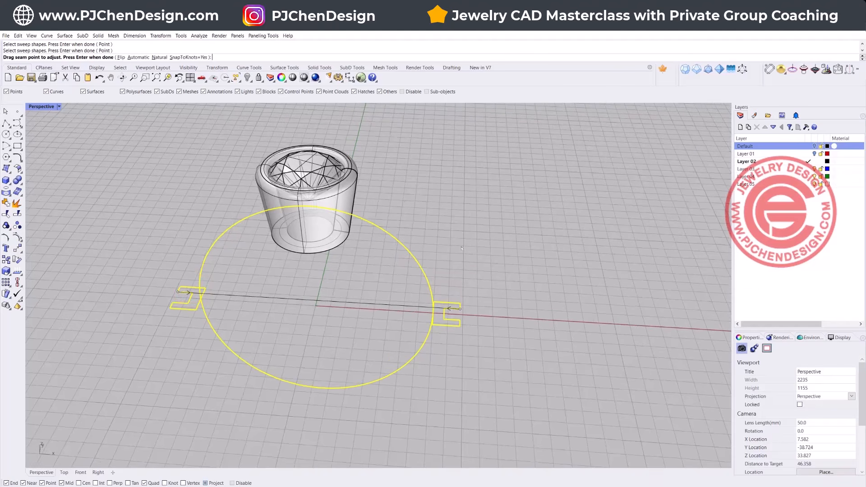
key(Return)
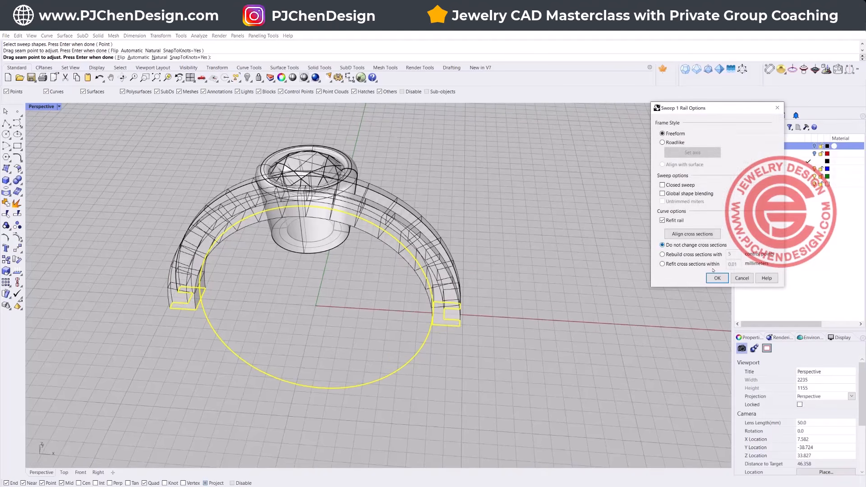
click(722, 280)
Step: Examine the swept half shank and its meeting with the bezel from the front, side and above in the perspective view
right_drag(252, 171, 248, 207)
mouse_move(336, 217)
right_down()
mouse_move(332, 198)
mouse_move(328, 211)
right_up()
click(340, 240)
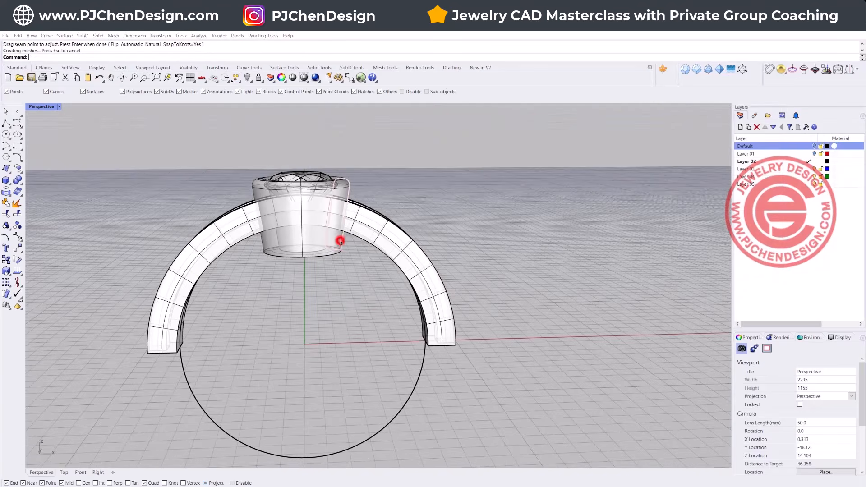
click(294, 240)
click(362, 297)
right_drag(361, 296, 296, 255)
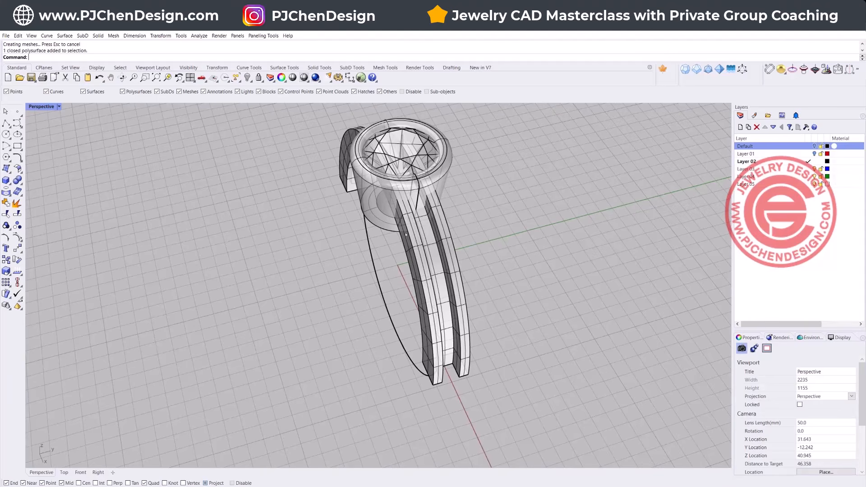
right_drag(429, 237, 497, 204)
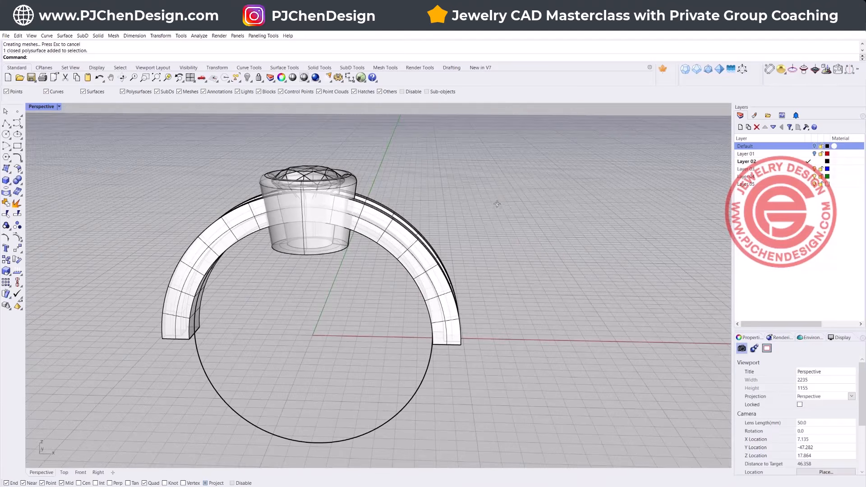
right_drag(450, 218, 451, 316)
Step: Maximize the Top view and set its display mode to Ghosted
double_click(43, 107)
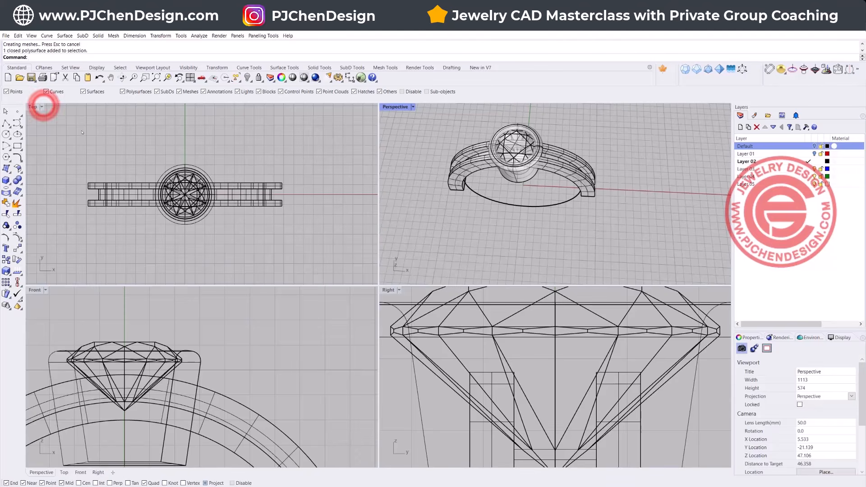
double_click(36, 107)
click(40, 107)
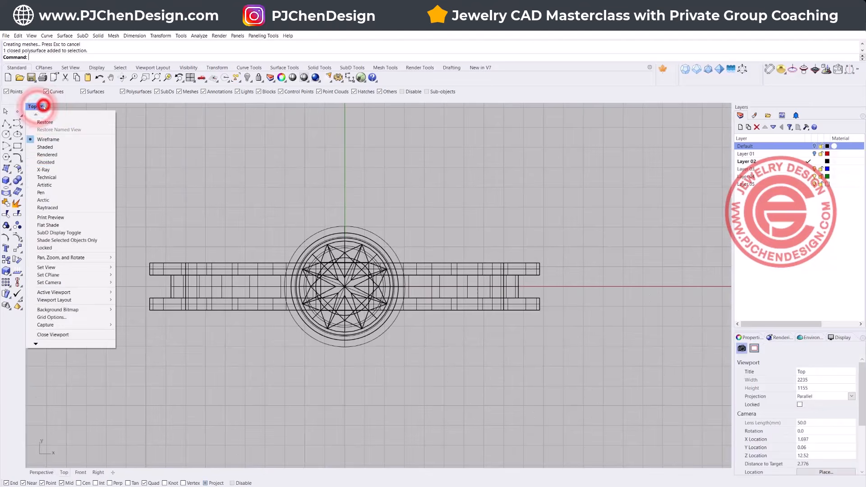
click(45, 163)
right_drag(356, 249, 350, 232)
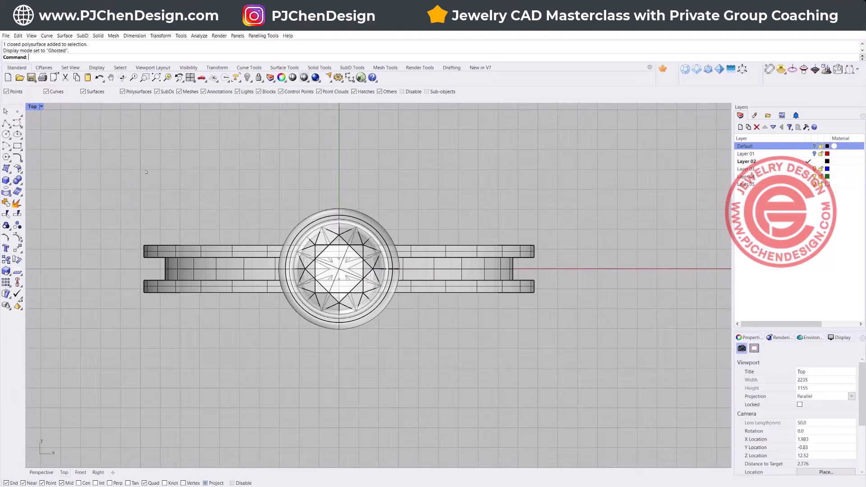
Step: Draw an open degree 3 control point curve from above the bezel around its right edge, crossing the shank diagonally and ending below it
click(17, 122)
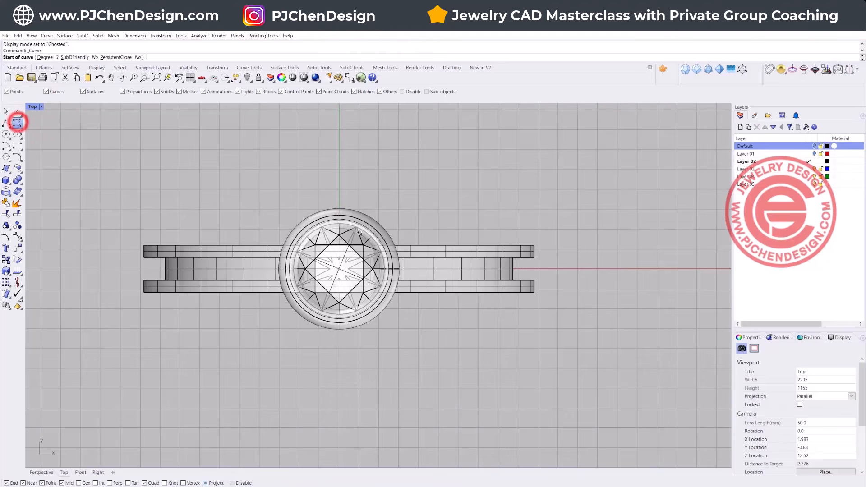
click(312, 207)
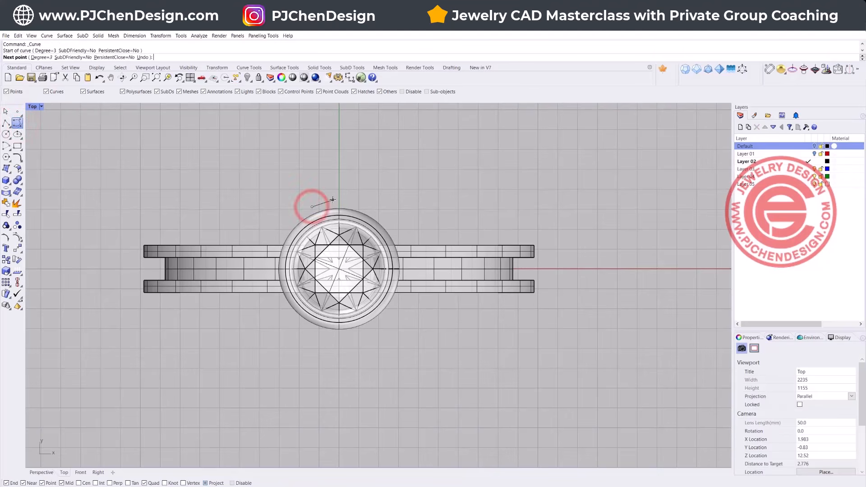
click(345, 202)
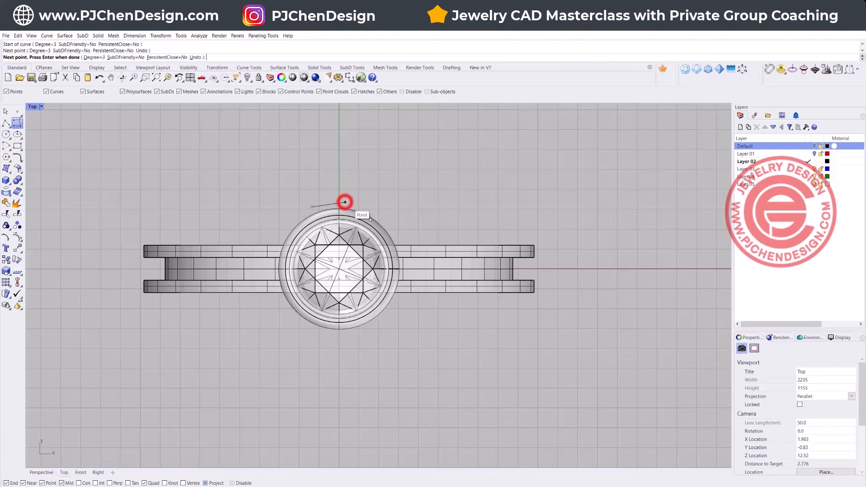
click(381, 215)
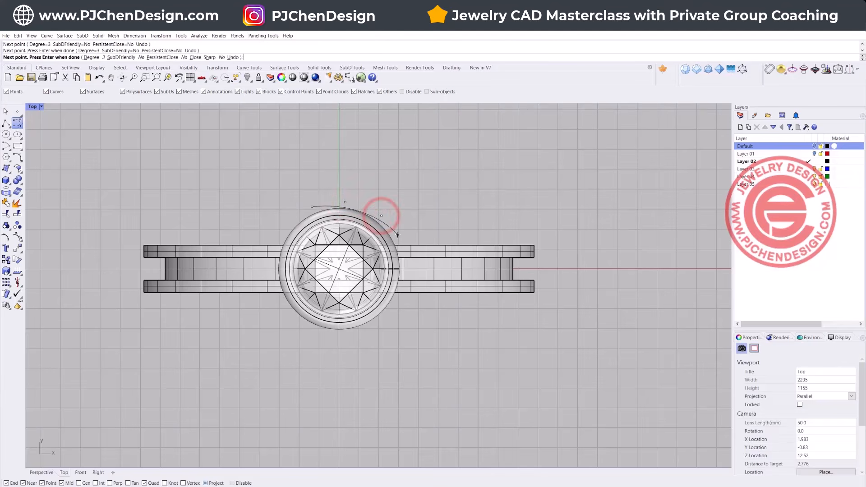
click(391, 232)
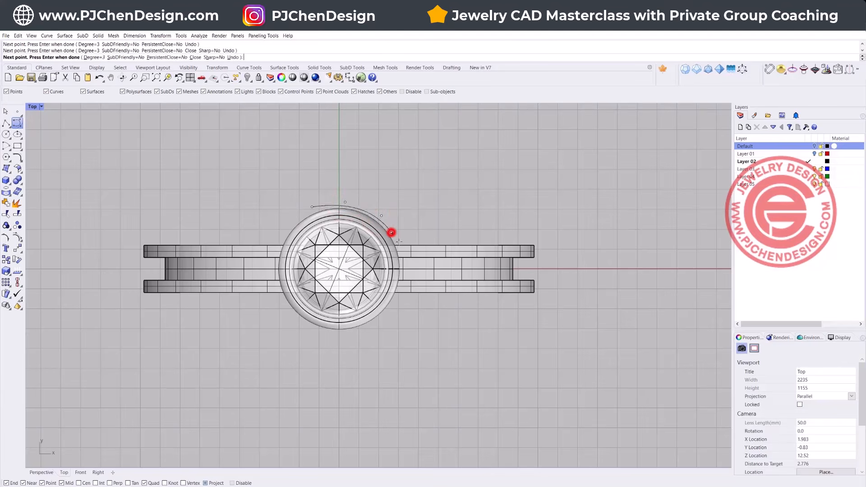
click(417, 274)
click(489, 323)
key(Return)
click(436, 299)
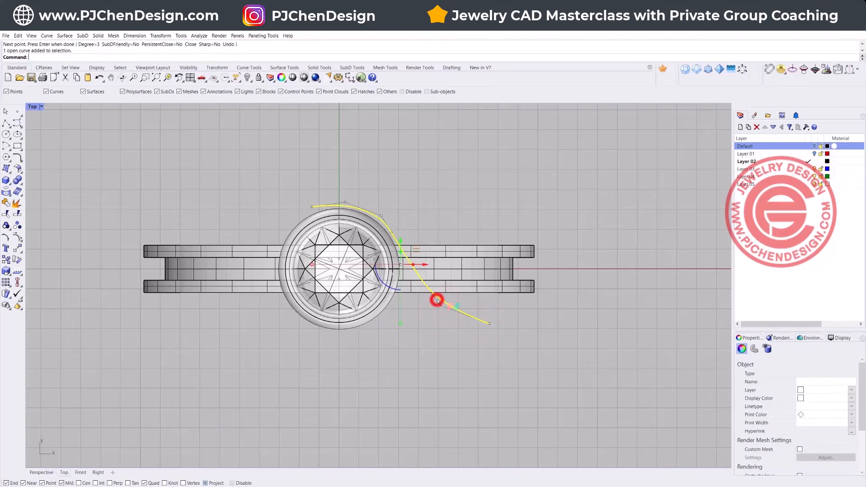
Step: Move the curve's control points above the bezel in the Top view to make the curve follow the bezel's rim more closely
double_click(30, 107)
right_drag(451, 171, 612, 226)
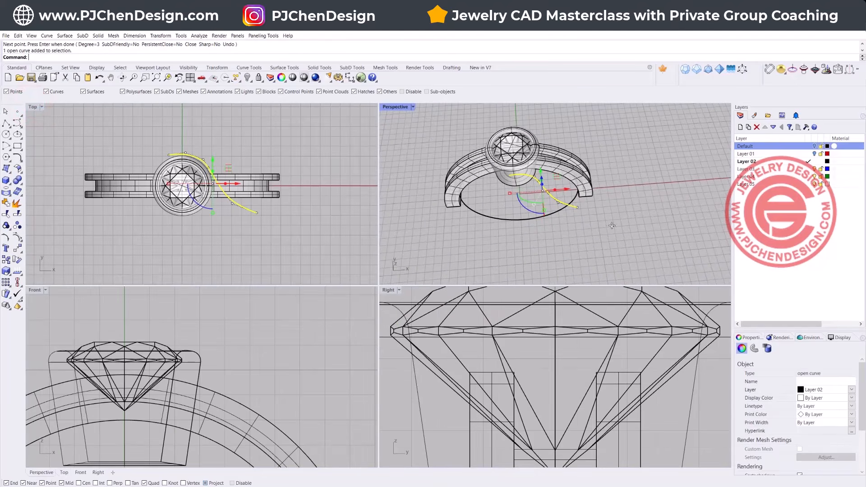
scroll(211, 162, up, 5)
scroll(181, 160, down, 3)
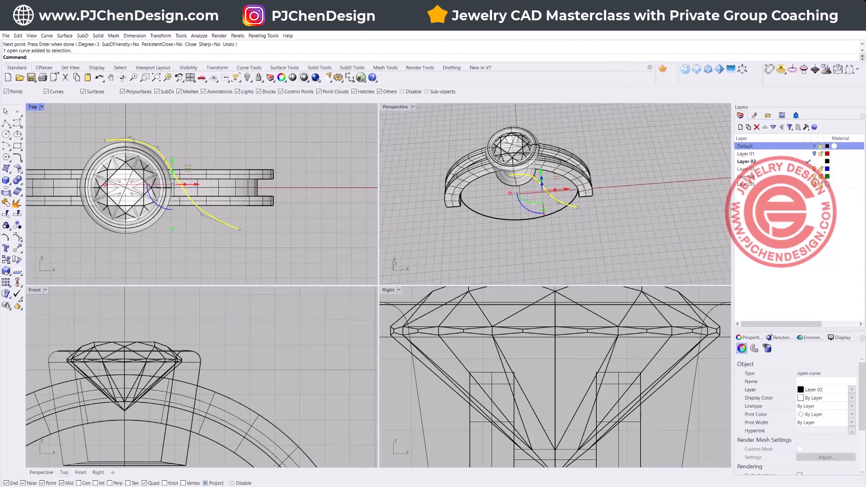
double_click(33, 107)
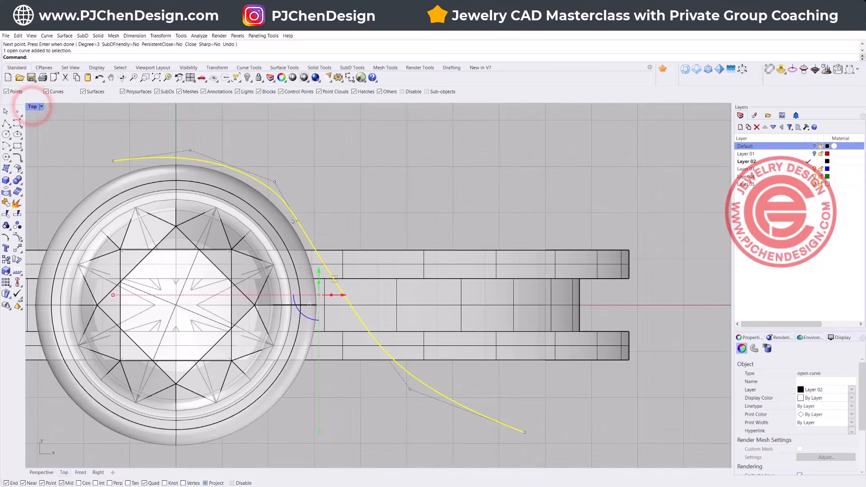
click(296, 221)
drag(295, 221, 274, 167)
click(190, 150)
drag(190, 126, 189, 131)
Step: Move the curve's start point closer to the bezel's outer rim and end control point editing
click(114, 161)
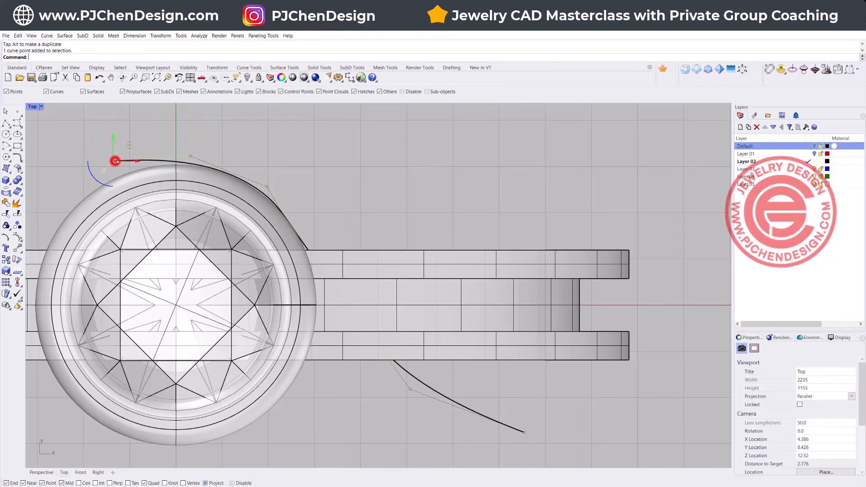
drag(129, 147, 155, 153)
key(Escape)
key(Escape)
right_drag(459, 375, 436, 332)
key(F1)
key(F1)
click(34, 107)
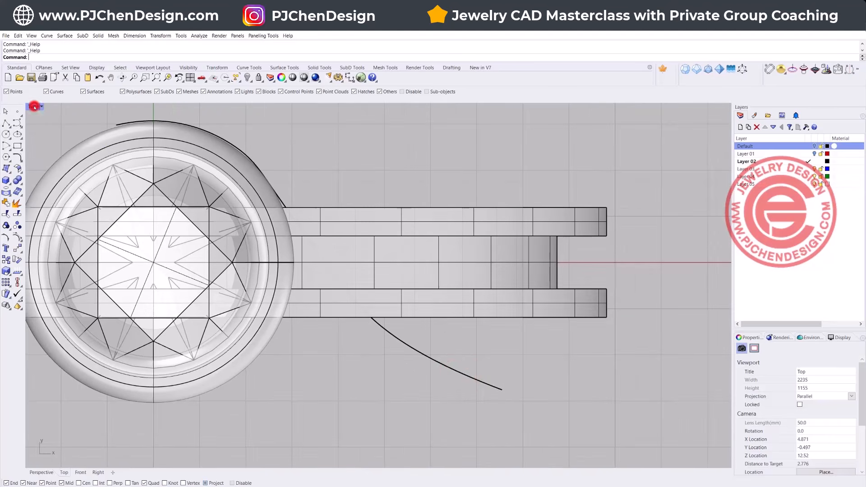
Step: Return to the four-view layout, maximize the Perspective view and examine the flat curve's position below the ring
double_click(34, 107)
click(412, 118)
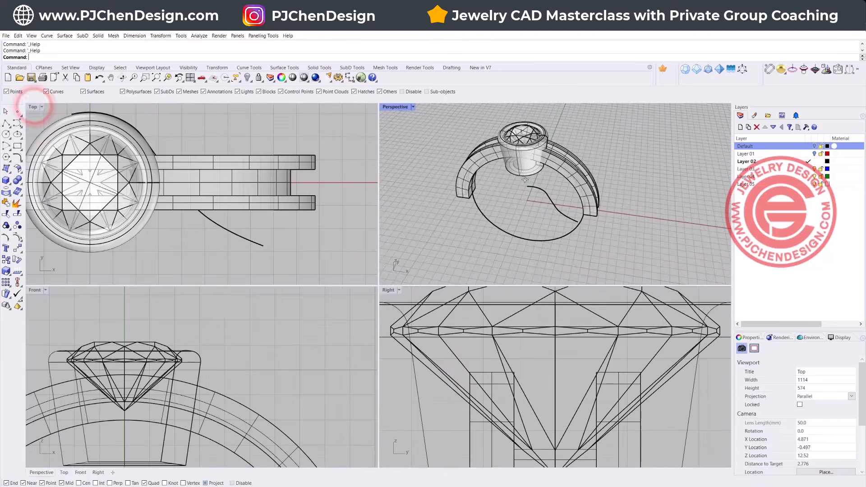
double_click(391, 106)
click(358, 279)
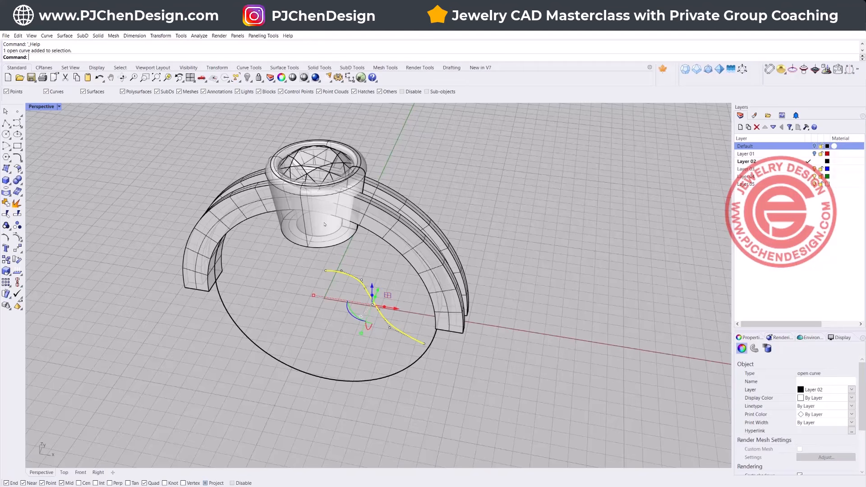
right_drag(424, 344, 412, 318)
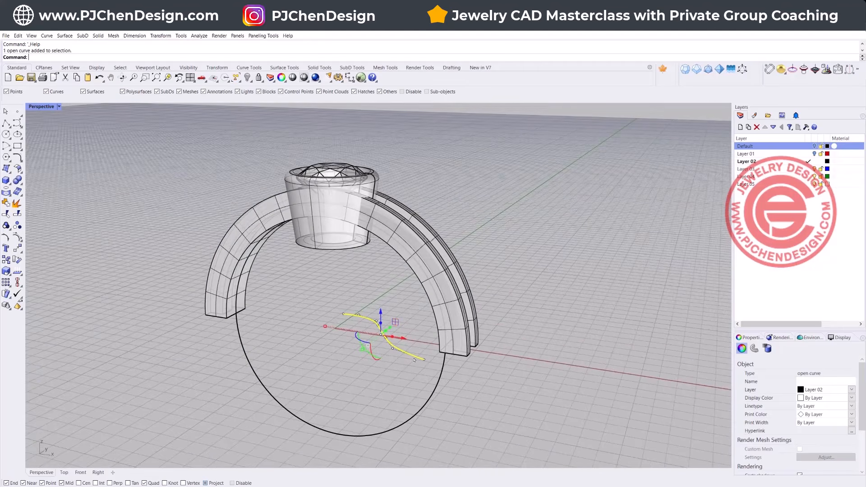
click(466, 370)
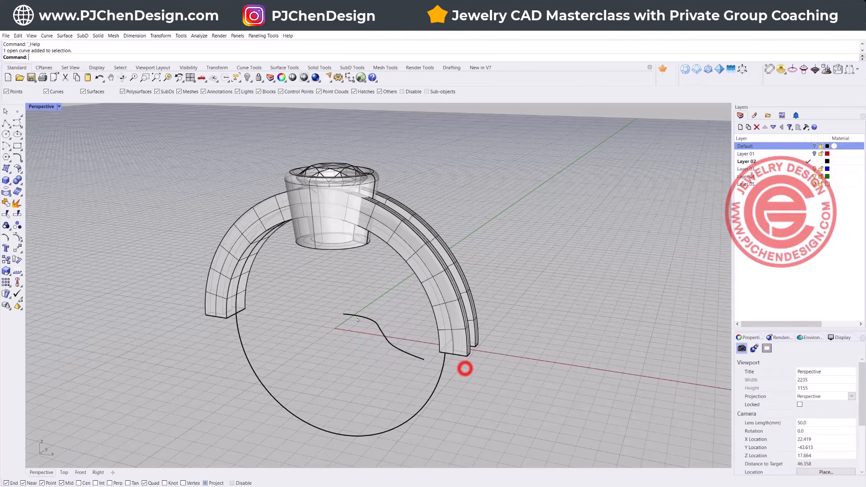
Step: Create a 3D curve from the flat curve and the finger circle with Curve From 2 Views, and delete the lower of the two results
click(17, 157)
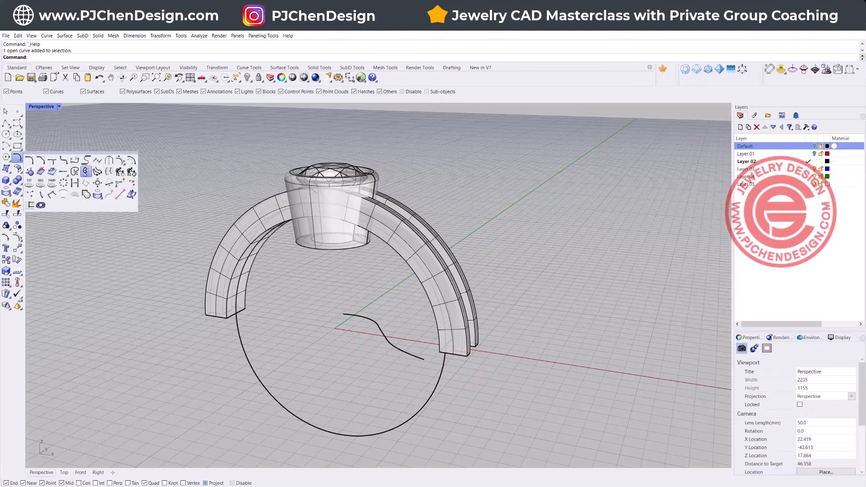
click(85, 172)
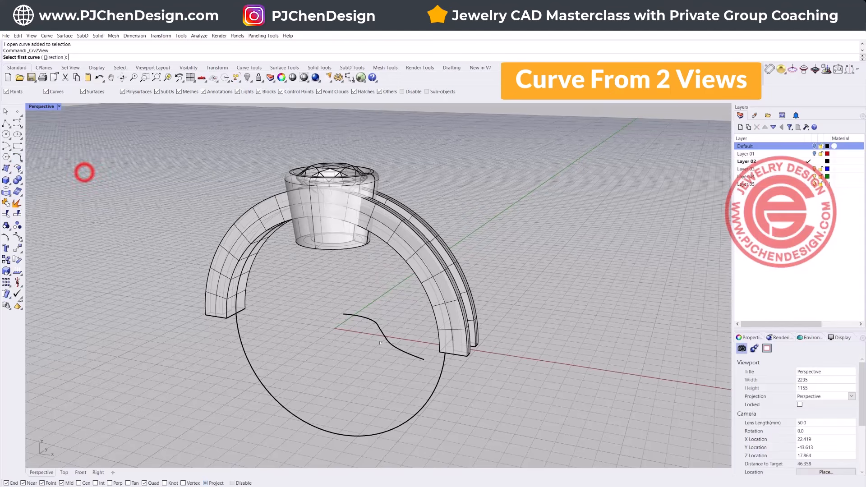
click(385, 338)
click(442, 383)
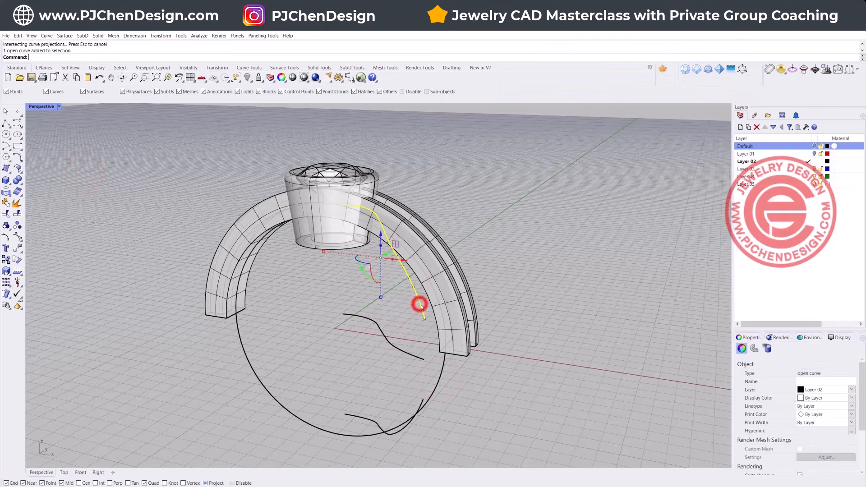
click(368, 420)
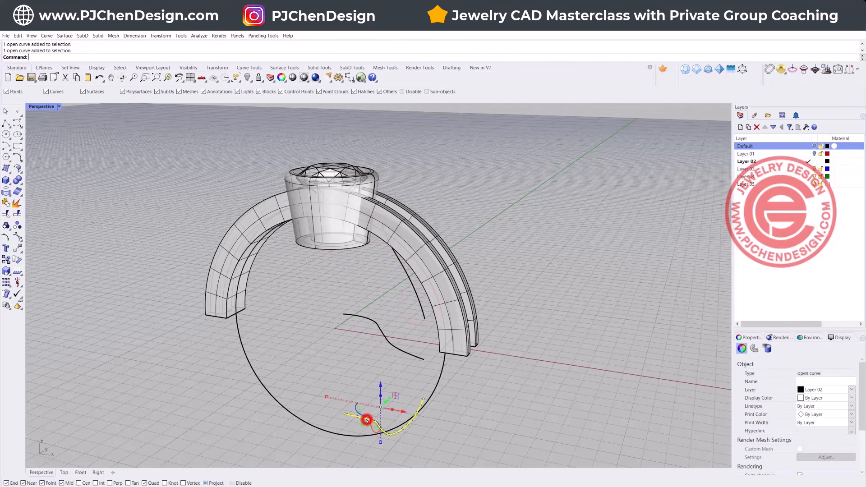
key(Delete)
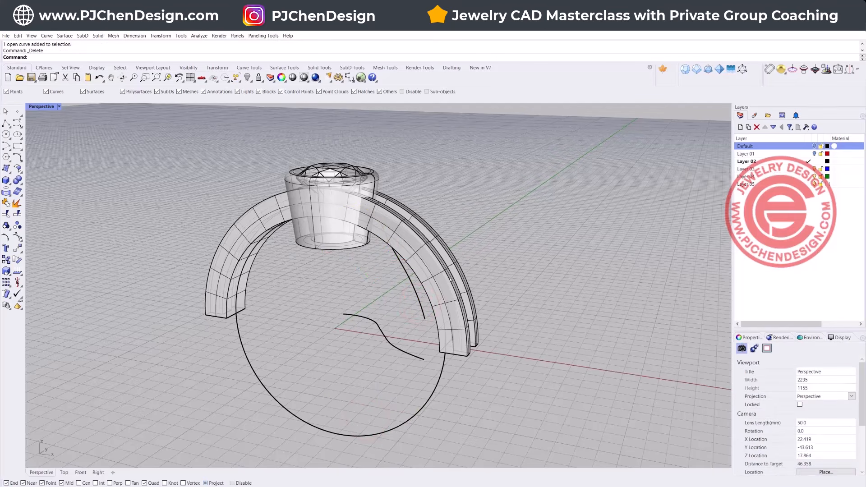
Step: Rebuild the upper 3D curve with 8 points at degree 3, deleting the input
click(414, 297)
right_drag(531, 313, 434, 359)
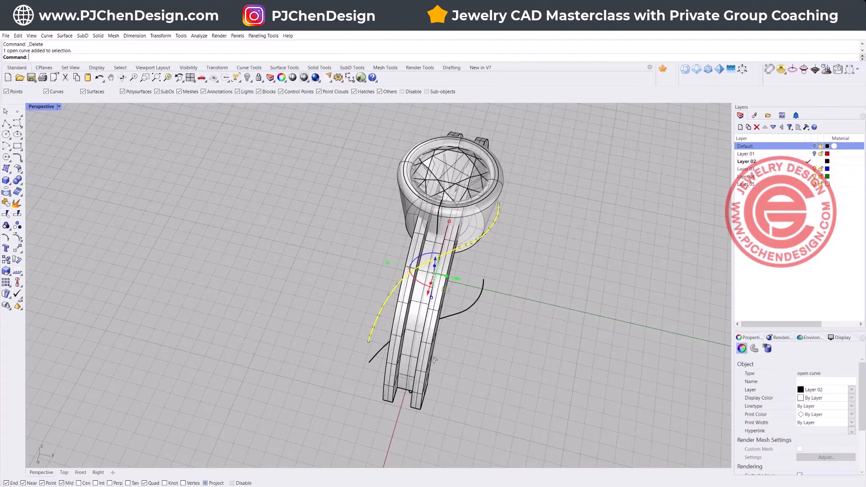
text(build)
key(Return)
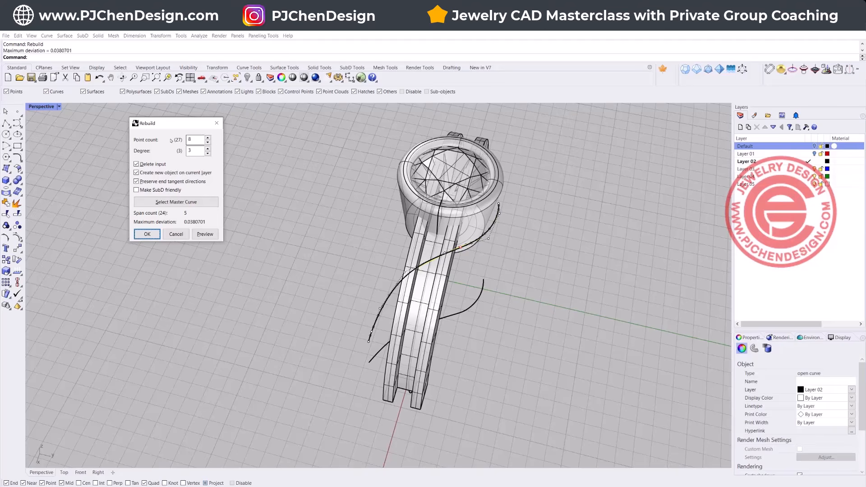
click(149, 235)
Step: Move the rebuilt curve's control point beside the bezel to adjust how the curve bends around it
right_drag(525, 259, 543, 272)
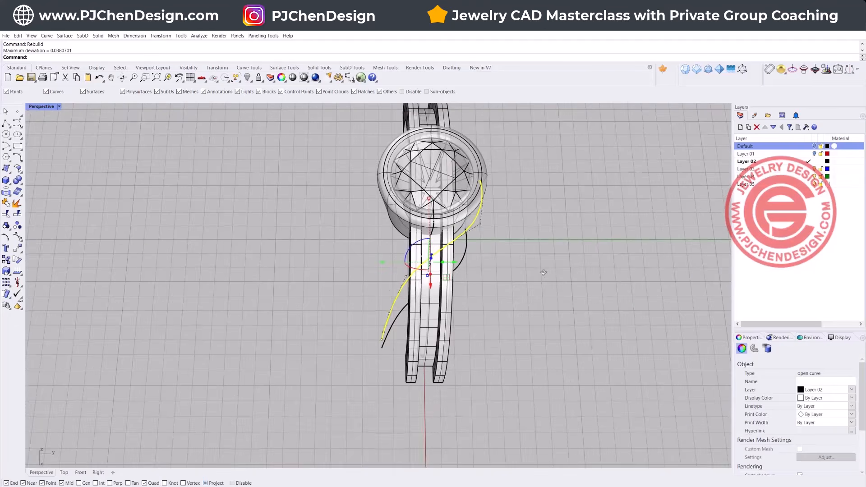
scroll(544, 273, up, 3)
click(478, 213)
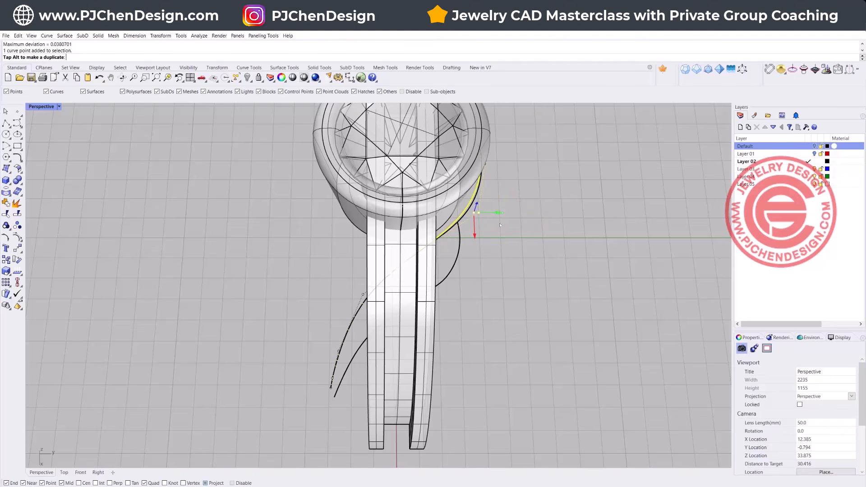
right_drag(470, 245, 364, 290)
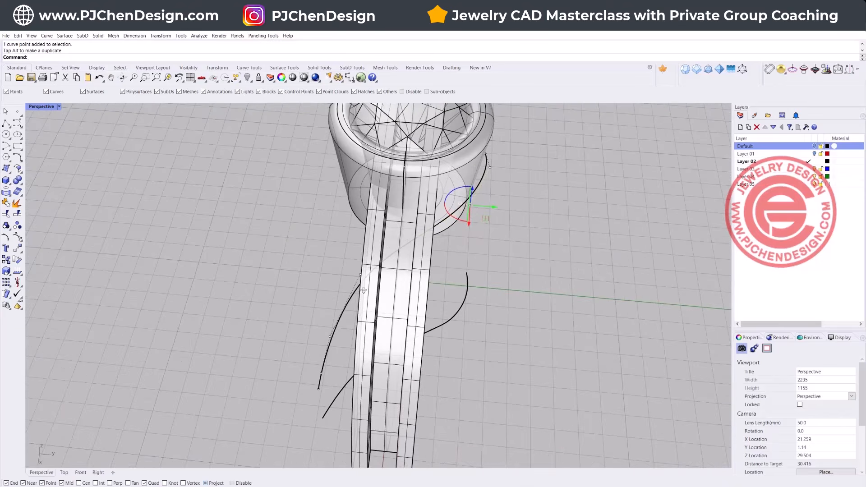
scroll(534, 130, up, 6)
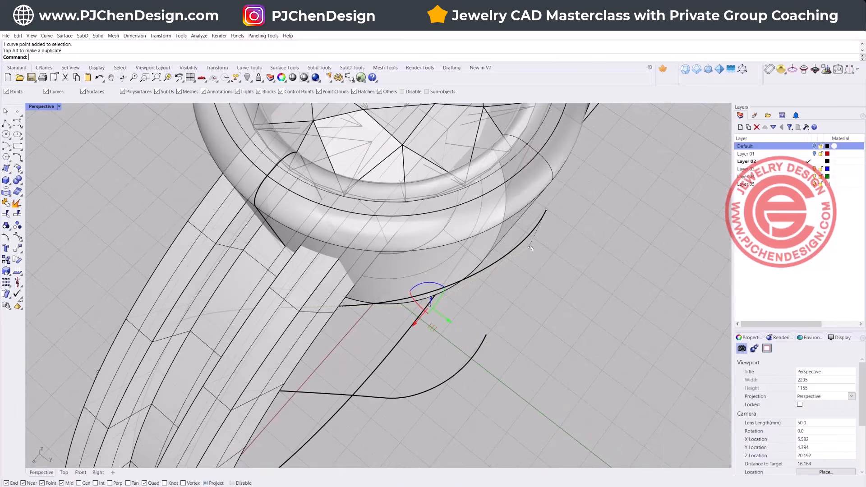
Step: Draw a corner-to-corner rectangle in the Right view beside the bezel, starting at the rebuilt curve's upper end with Project snapping off
double_click(31, 107)
click(517, 362)
right_drag(517, 362, 366, 345)
scroll(366, 345, down, 6)
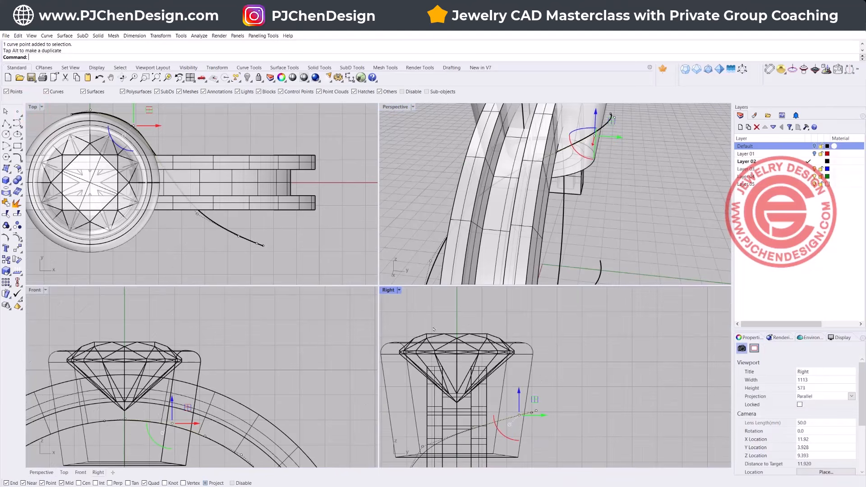
click(275, 229)
click(17, 145)
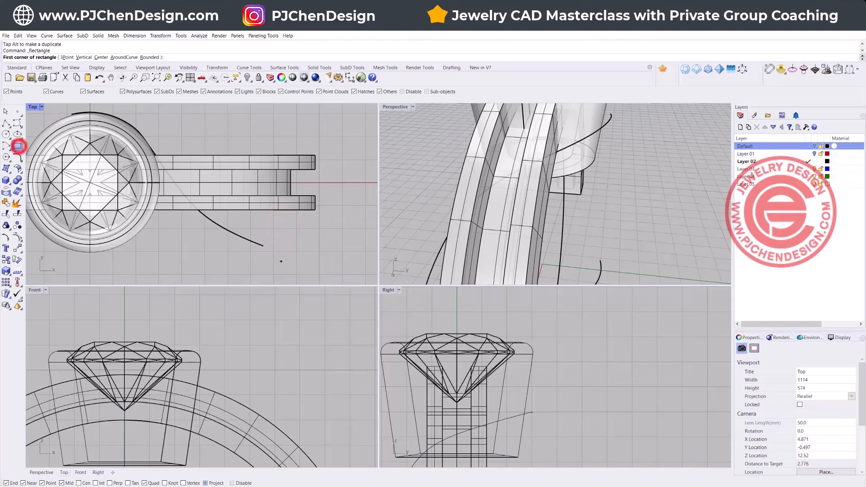
click(531, 413)
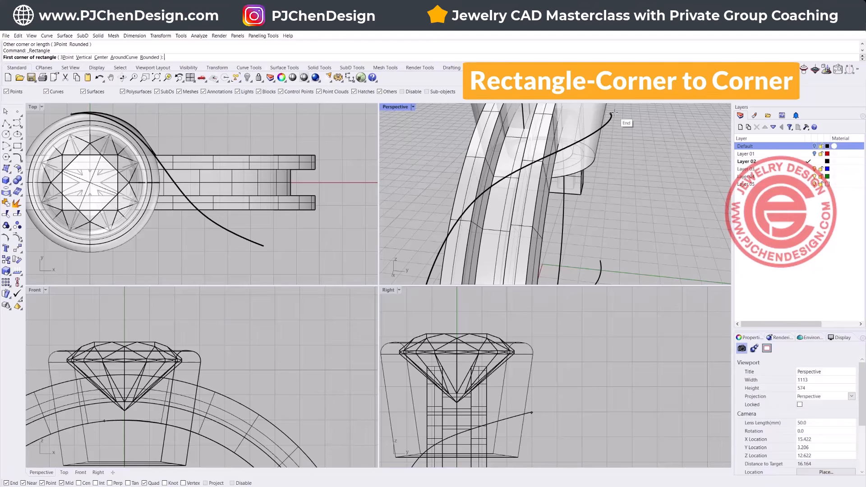
click(614, 112)
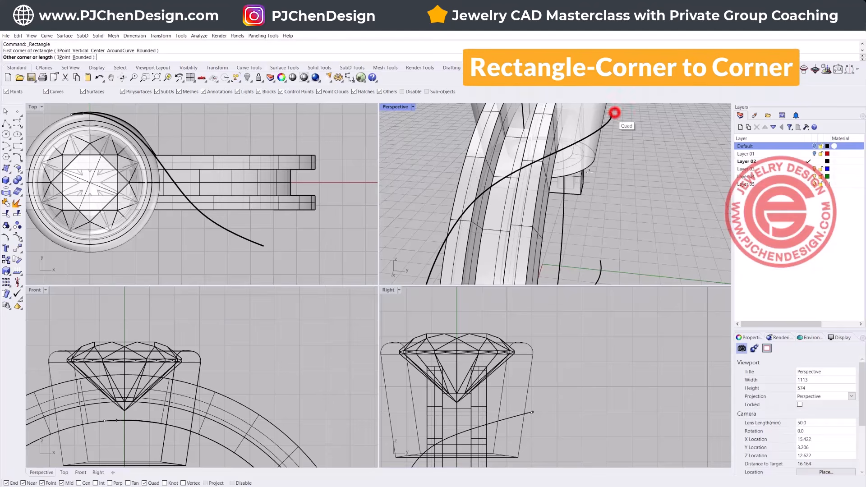
click(555, 353)
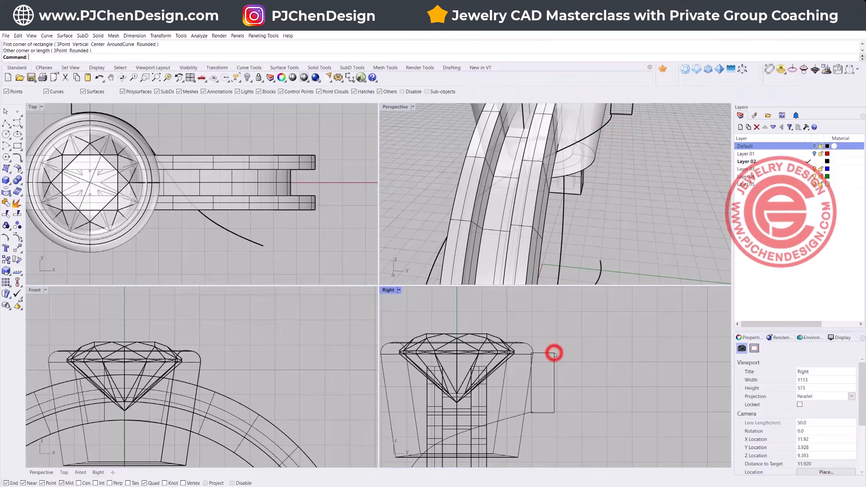
Step: Sweep the rectangle along the rebuilt curve with Sweep 1 Rail, using the Freeform frame style, Refit rail and unchanged cross sections
scroll(604, 174, down, 5)
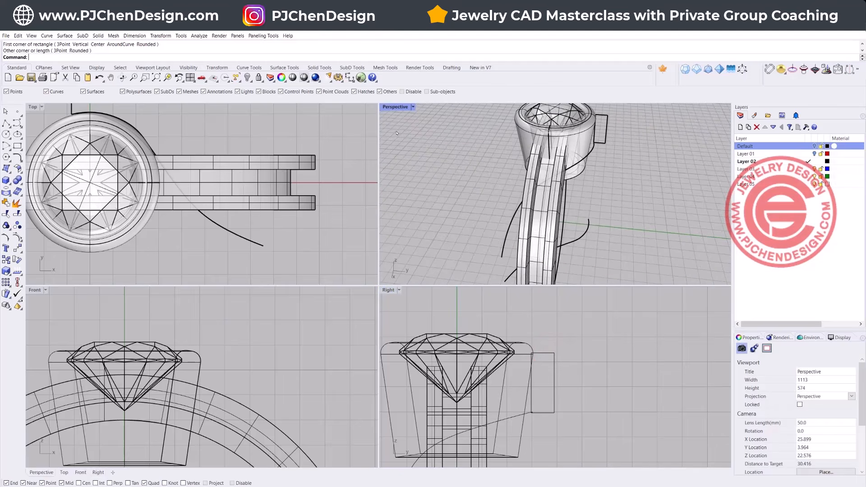
double_click(392, 107)
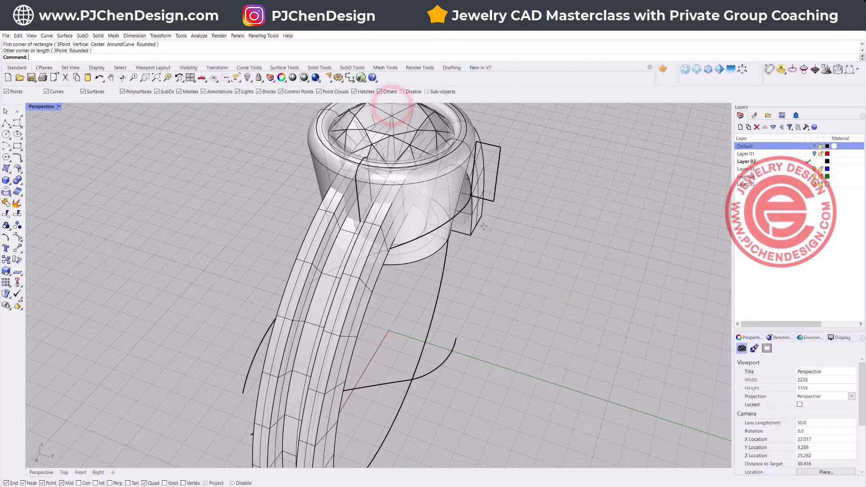
mouse_move(485, 226)
right_down()
mouse_move(506, 243)
mouse_move(498, 231)
right_up()
click(65, 35)
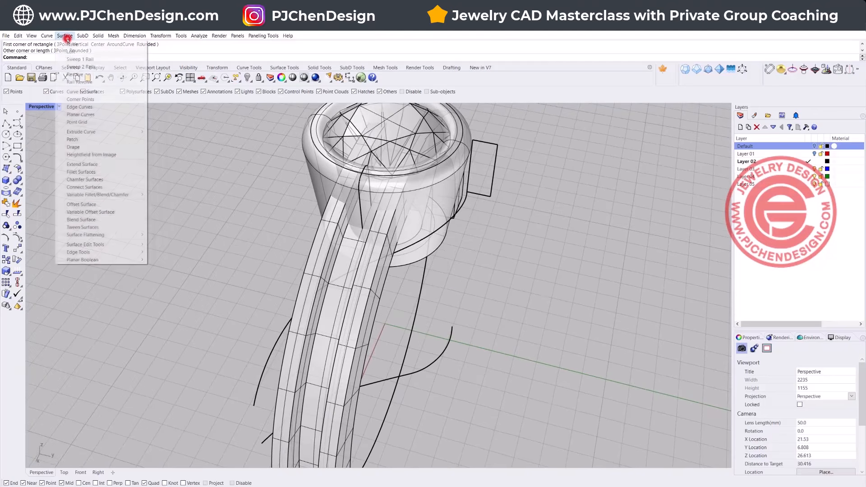
click(88, 61)
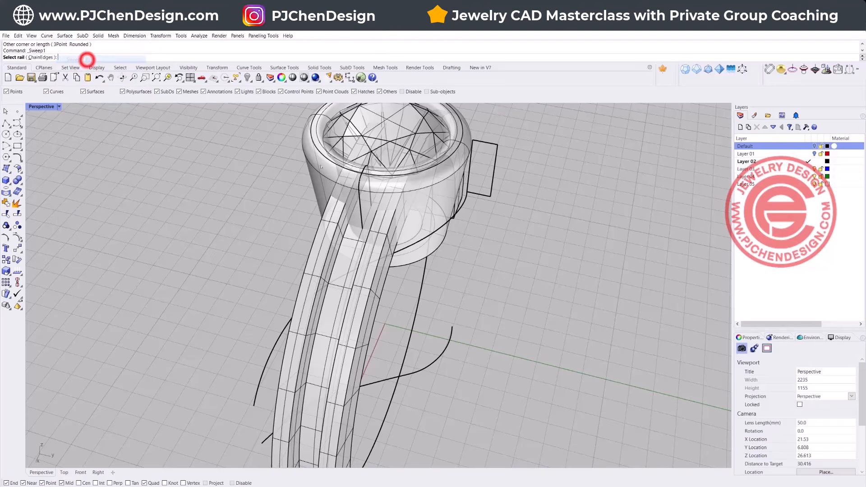
click(444, 226)
click(489, 194)
key(Return)
key(Return)
right_drag(550, 232, 539, 253)
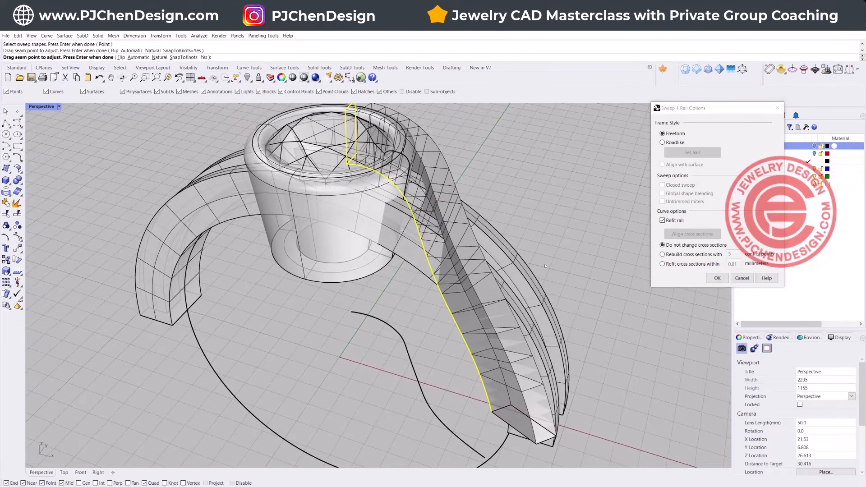
right_drag(454, 297, 497, 275)
scroll(470, 164, up, 6)
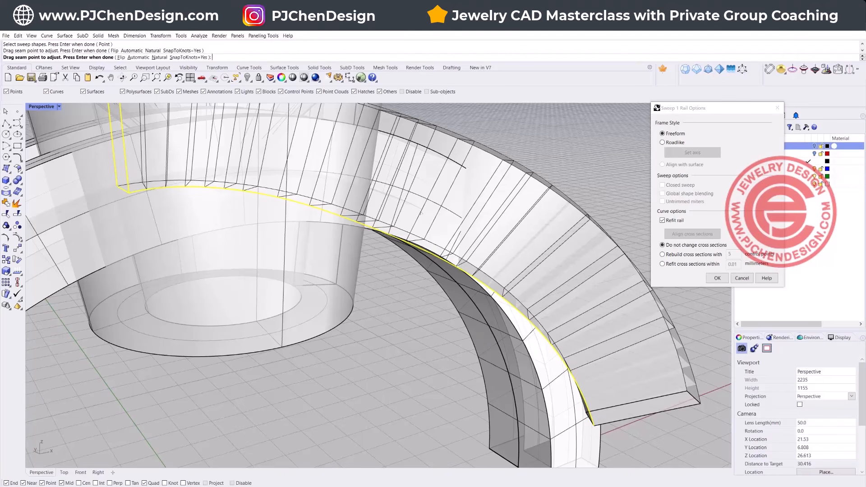
right_drag(449, 248, 338, 325)
click(717, 278)
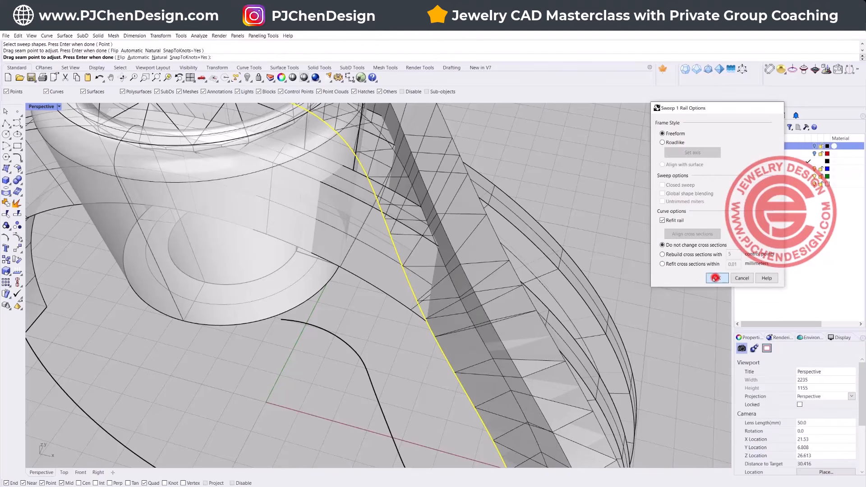
Step: Examine the swept band from several sides where it wraps the bezel and crosses the shank
click(421, 119)
right_drag(454, 284, 375, 266)
right_drag(465, 287, 573, 213)
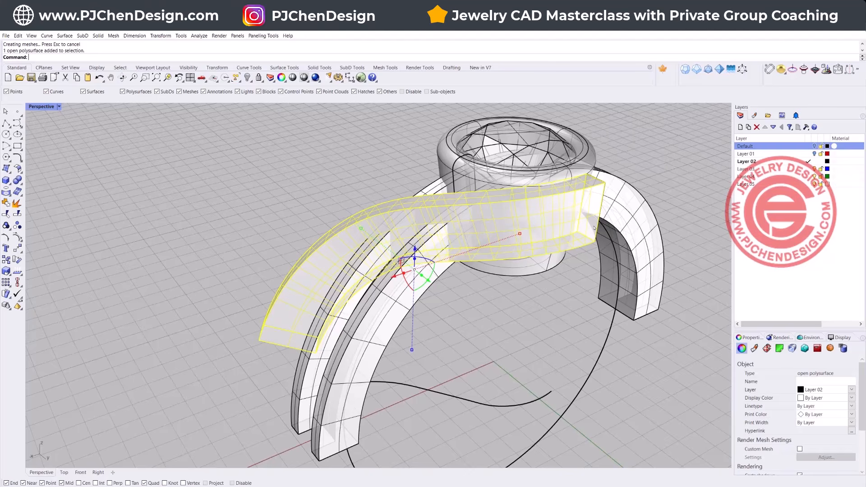
right_drag(466, 230, 528, 125)
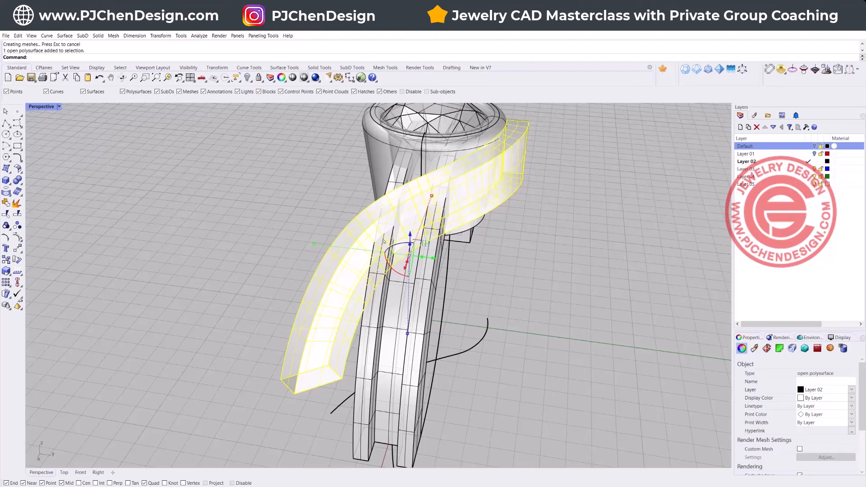
right_drag(377, 290, 488, 267)
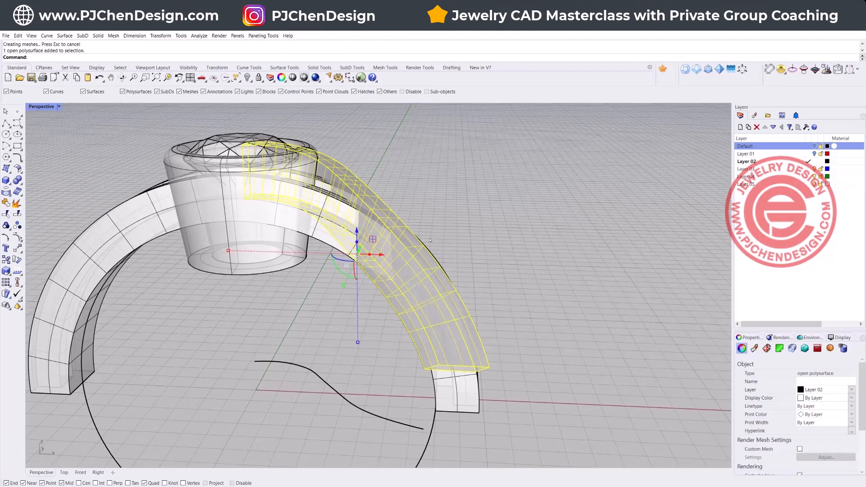
click(415, 174)
click(355, 176)
click(456, 212)
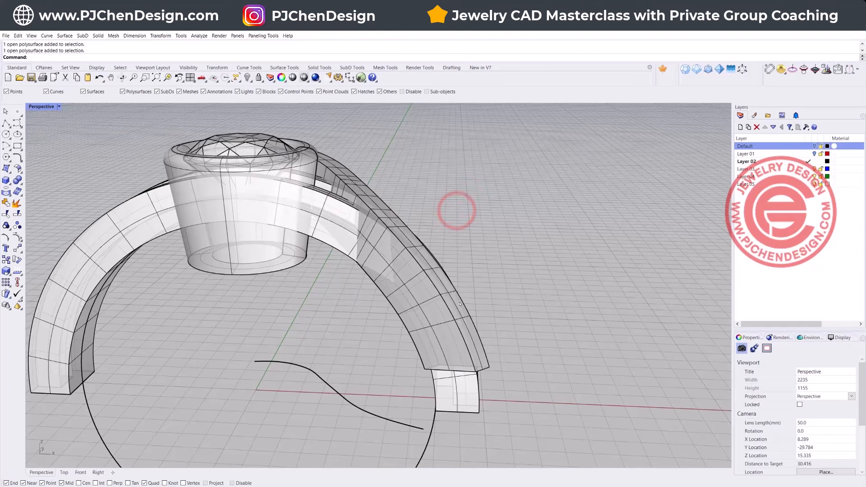
Step: Delete the swept band and inspect where its rail curve passes the shank's inner edge
click(477, 330)
key(Delete)
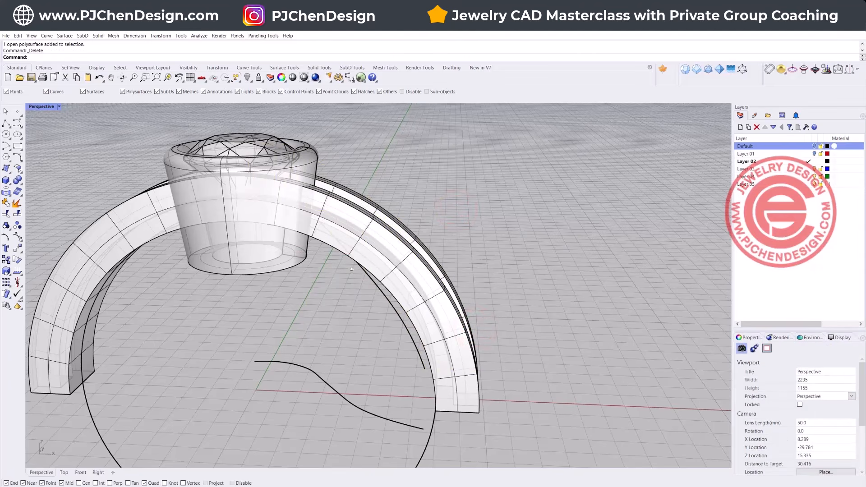
scroll(360, 269, up, 10)
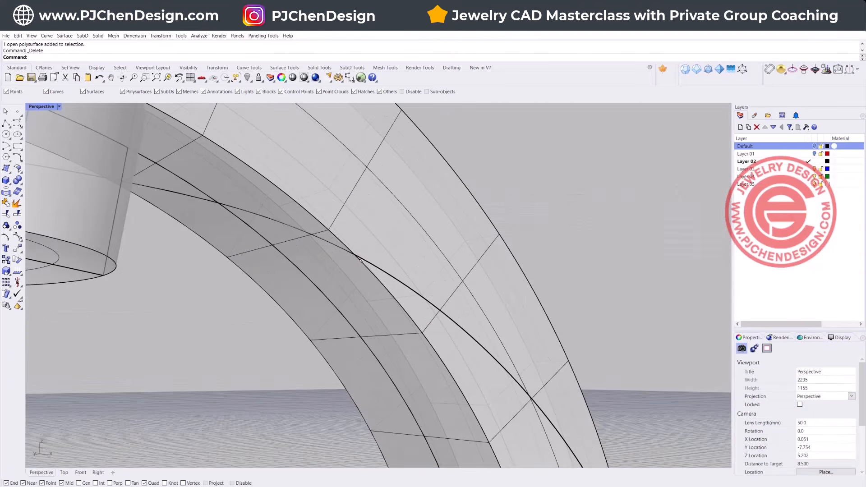
click(358, 258)
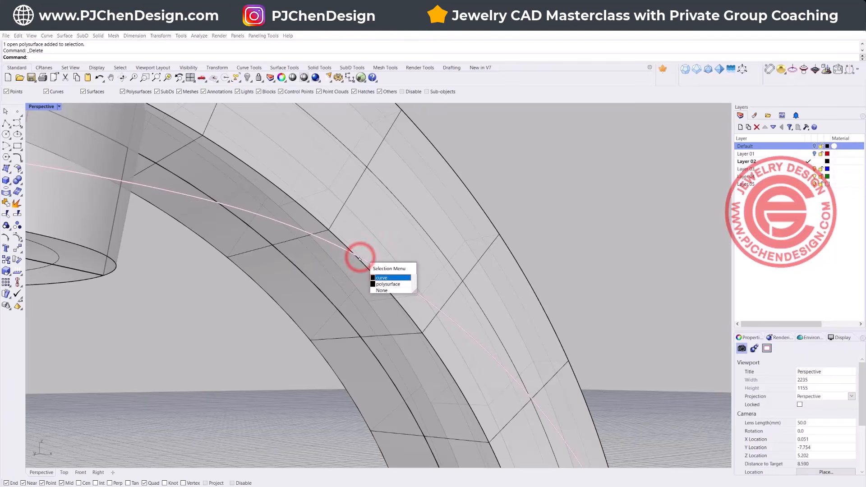
click(577, 193)
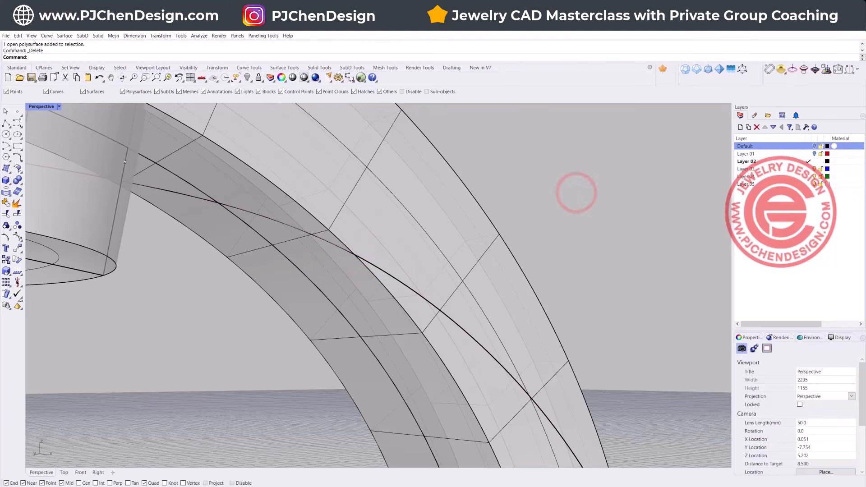
Step: Extract a V-direction isocurve from the shank's side face where the rail curve meets its inner edge, with Int snapping on
click(64, 36)
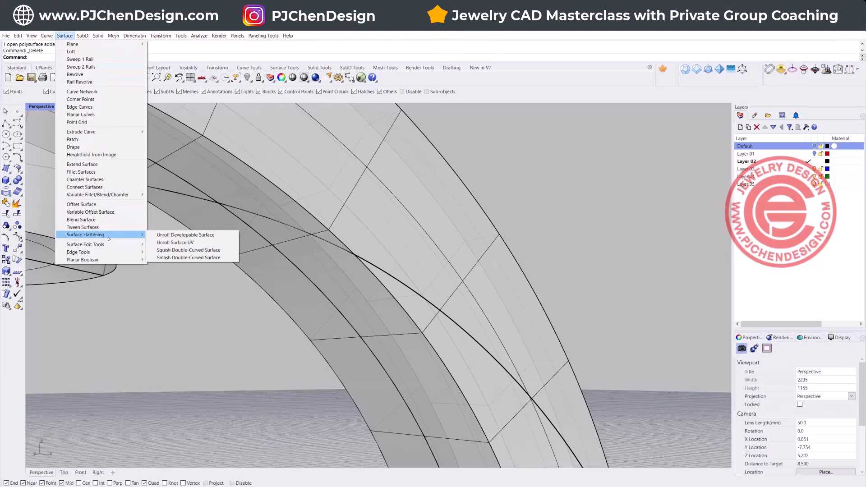
mouse_move(46, 36)
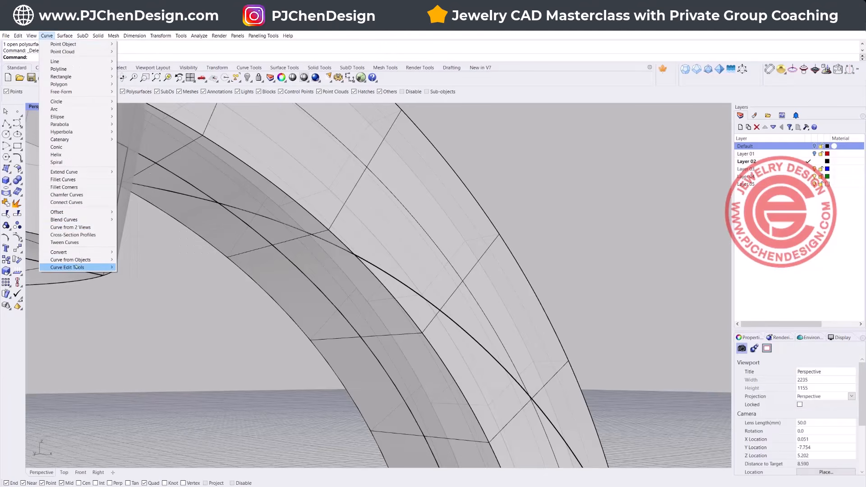
mouse_move(76, 267)
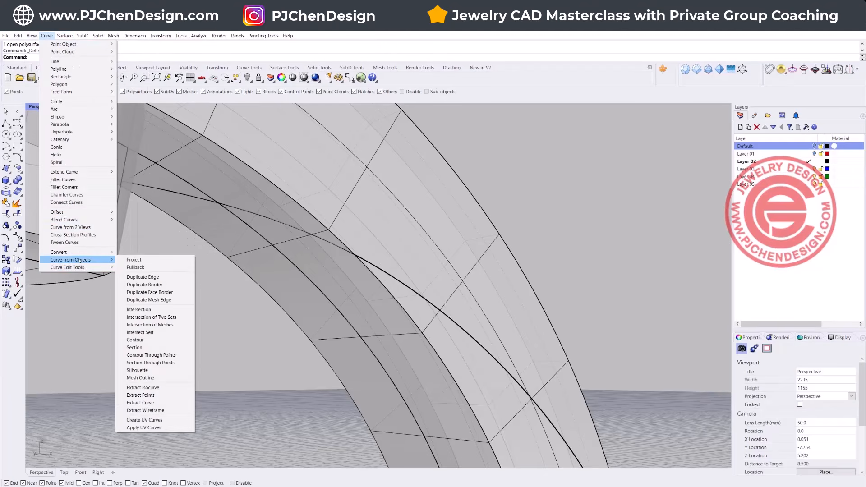
click(162, 388)
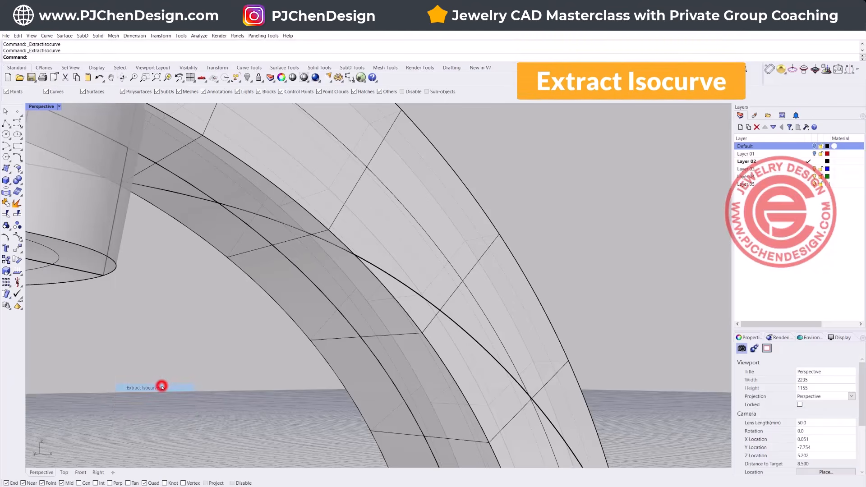
click(444, 257)
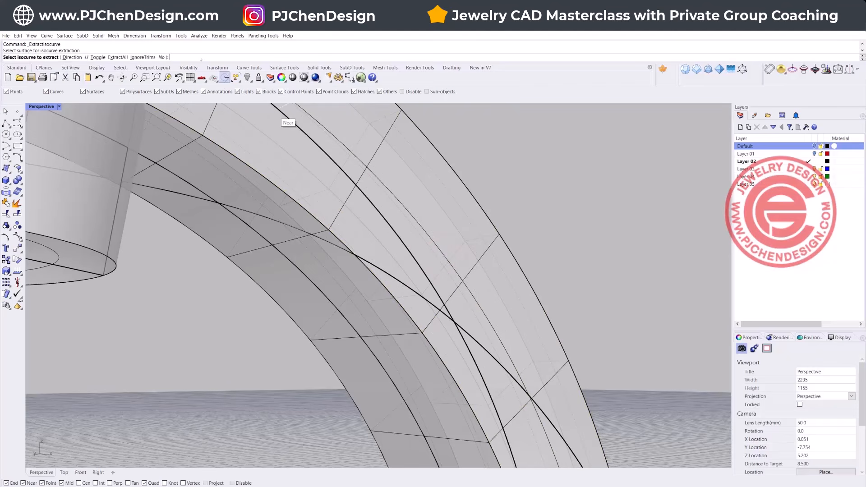
click(98, 57)
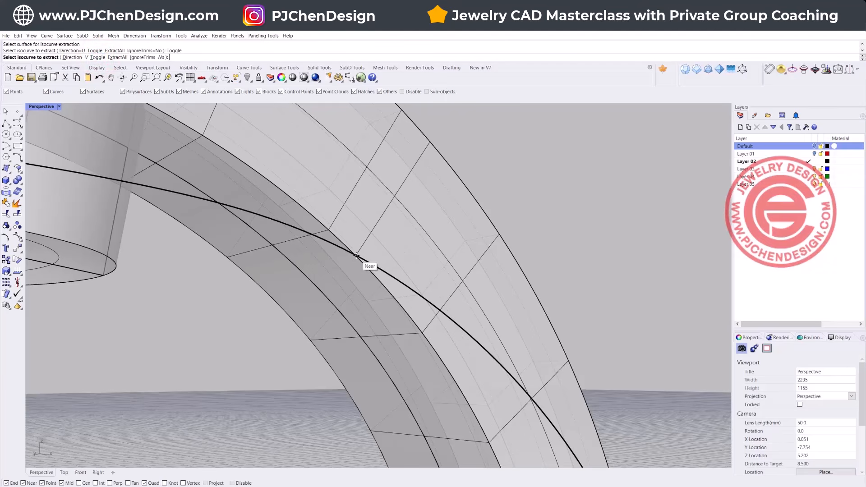
click(95, 483)
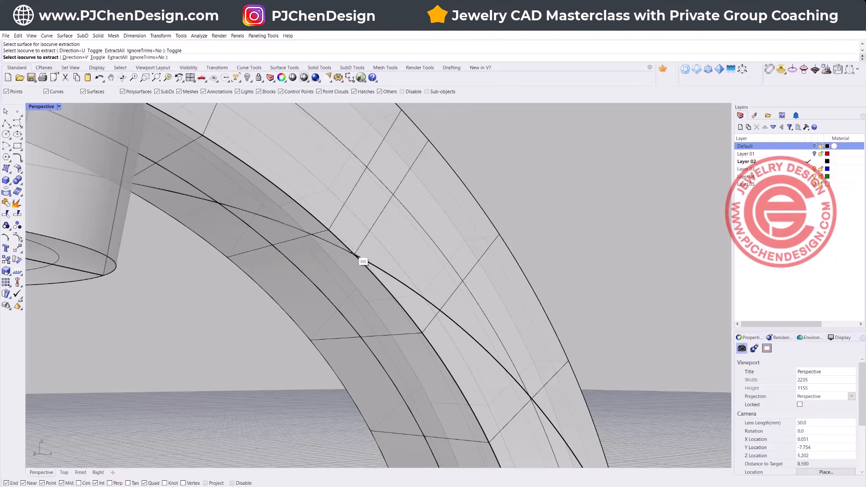
click(353, 251)
key(Return)
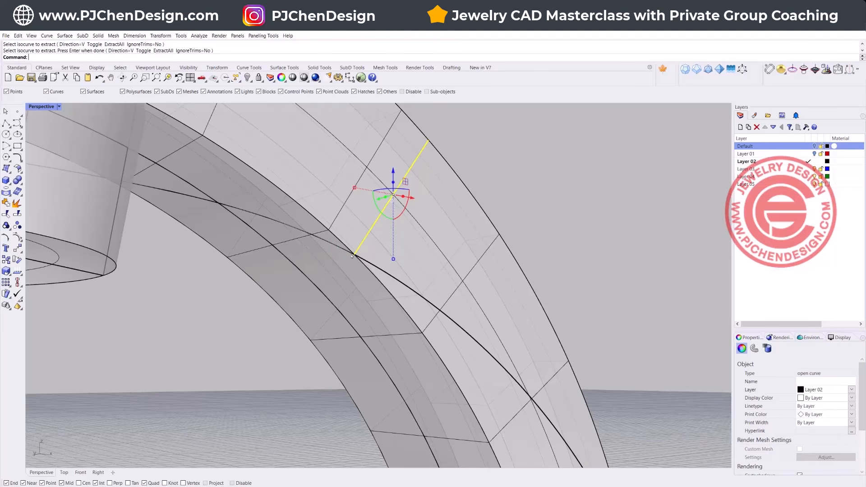
Step: Extract a second isocurve across the shank's outer rim face, starting at the outer end of the side-face isocurve
right_drag(528, 214, 416, 269)
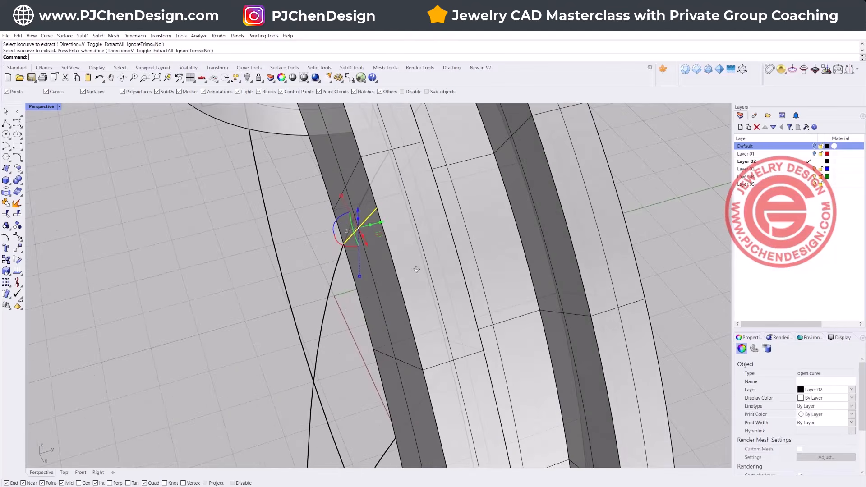
right_click(230, 188)
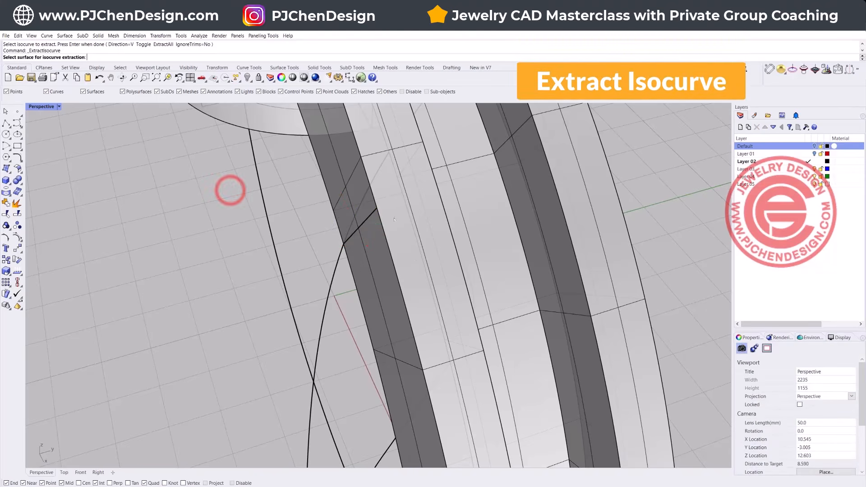
click(411, 211)
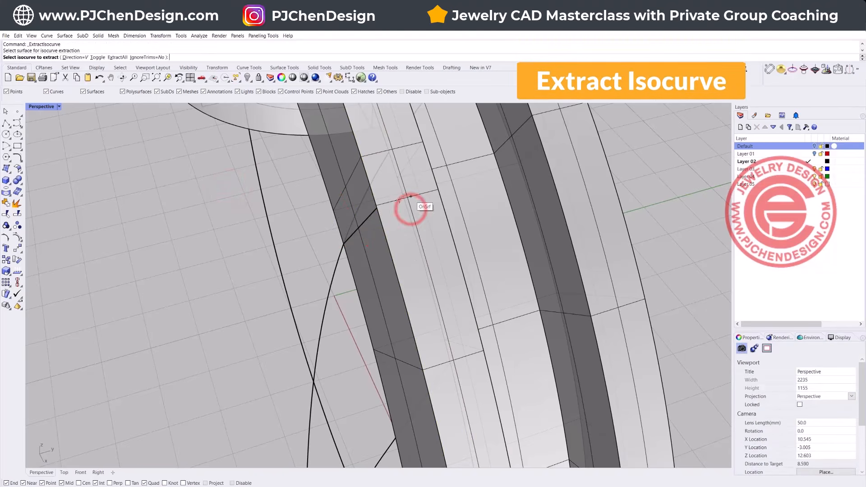
click(377, 209)
right_click(376, 208)
right_drag(211, 297, 215, 259)
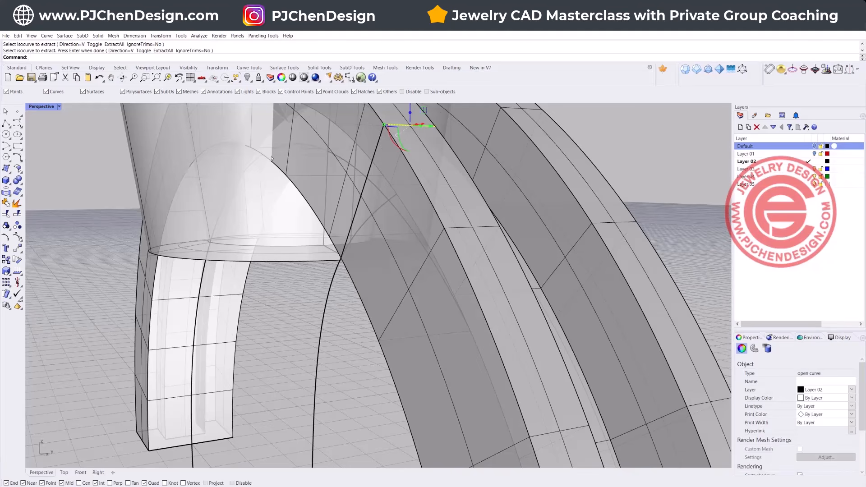
click(280, 308)
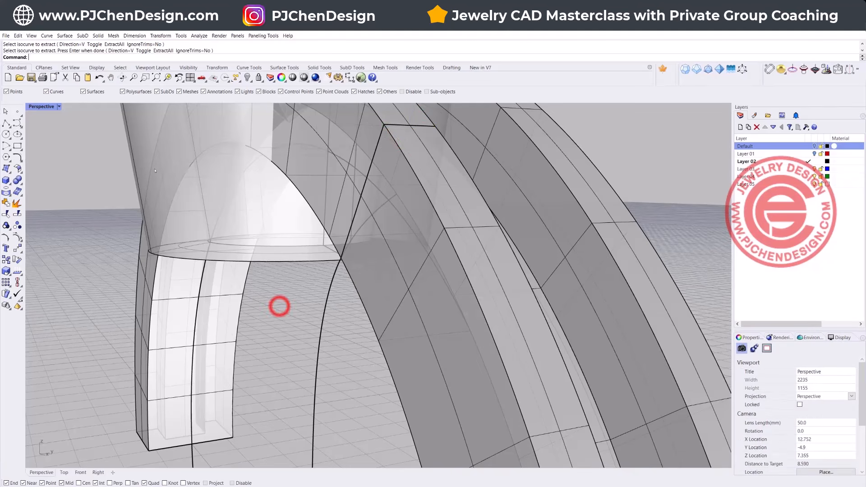
Step: Draw a 3-point rectangle on the shank through the ends of both isocurves, finishing at the rail curve's crossing on the inner edge
click(18, 147)
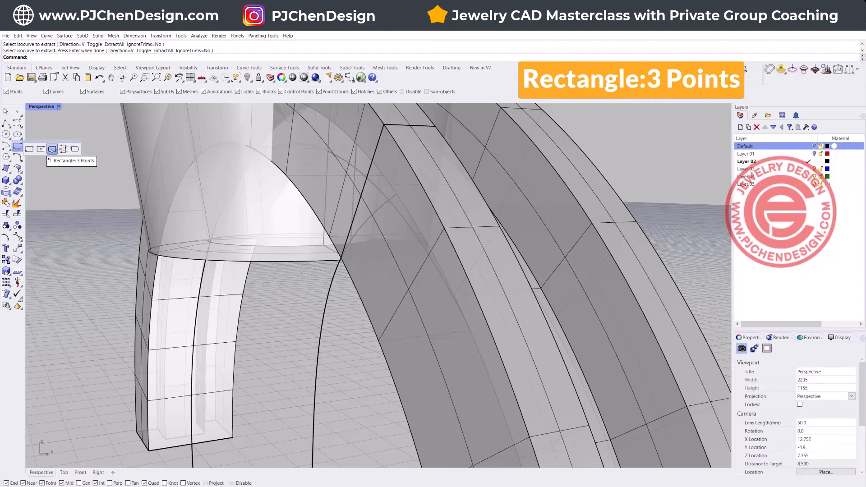
click(51, 148)
click(434, 127)
click(384, 125)
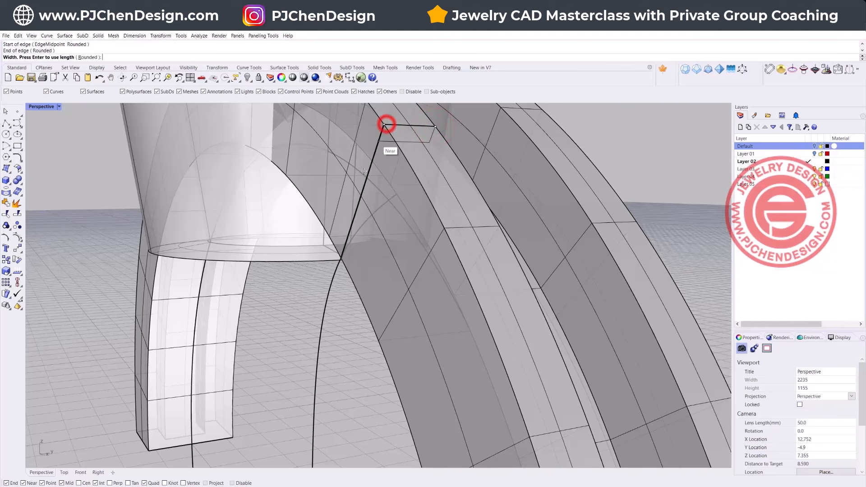
click(343, 260)
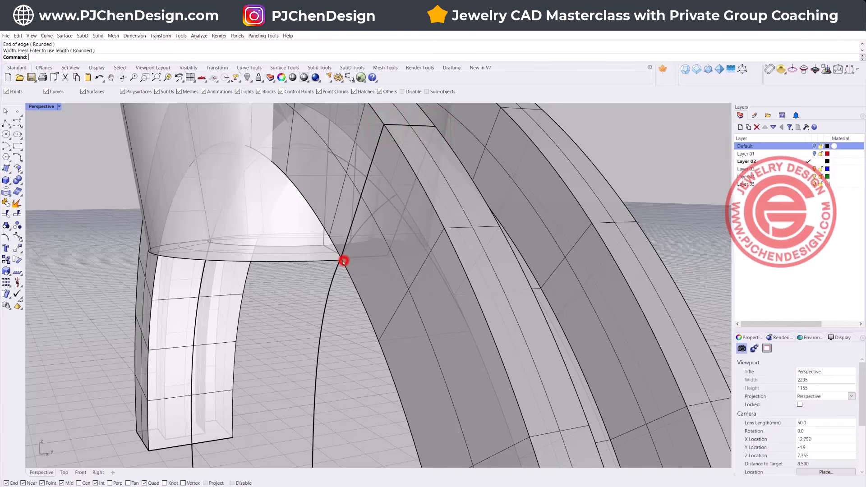
Step: Set the new shank rectangle's display color to Red
click(373, 258)
click(852, 397)
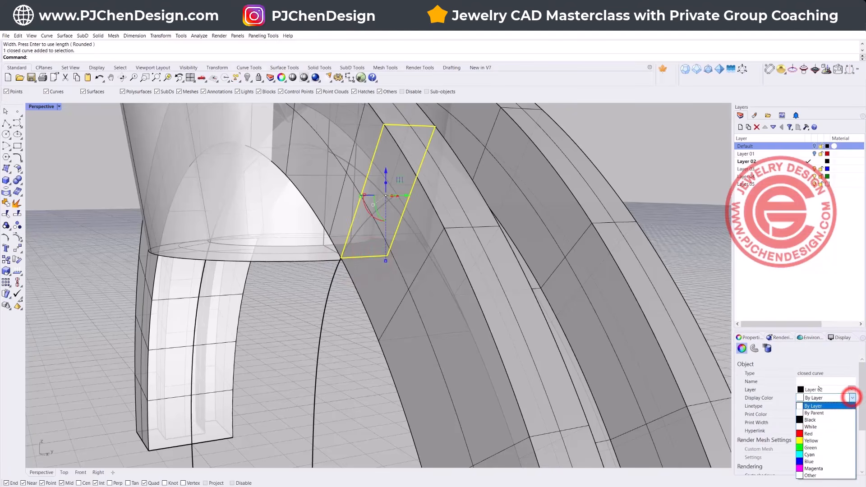
click(816, 435)
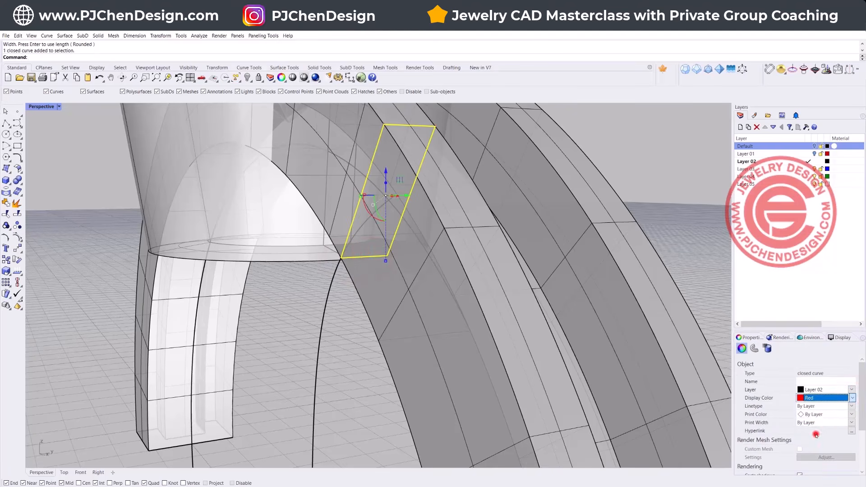
click(299, 290)
right_drag(299, 290, 408, 219)
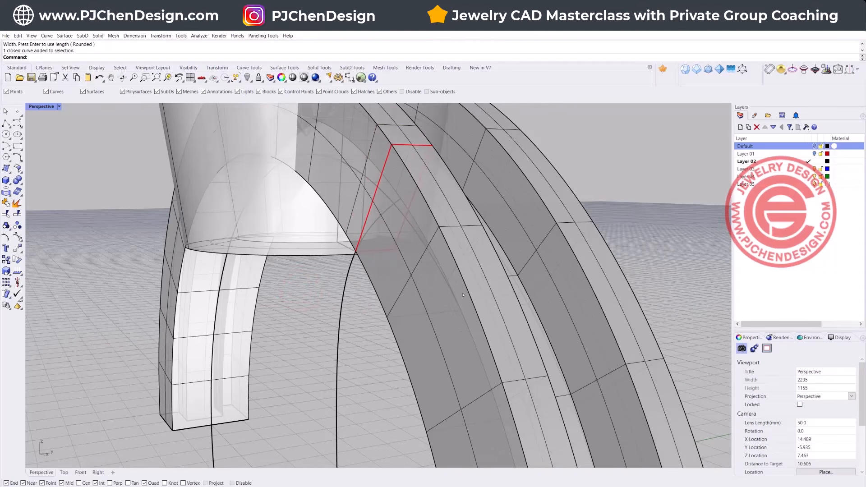
click(387, 252)
right_drag(387, 252, 400, 277)
right_drag(478, 282, 267, 196)
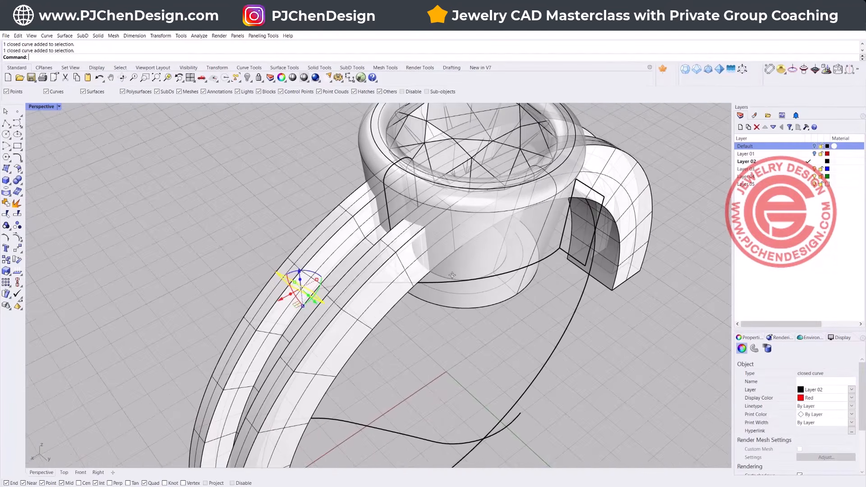
click(263, 194)
Step: Sweep along the rail curve with Sweep 1 Rail, using the bezel-side rectangle and the red shank rectangle as cross sections
click(63, 37)
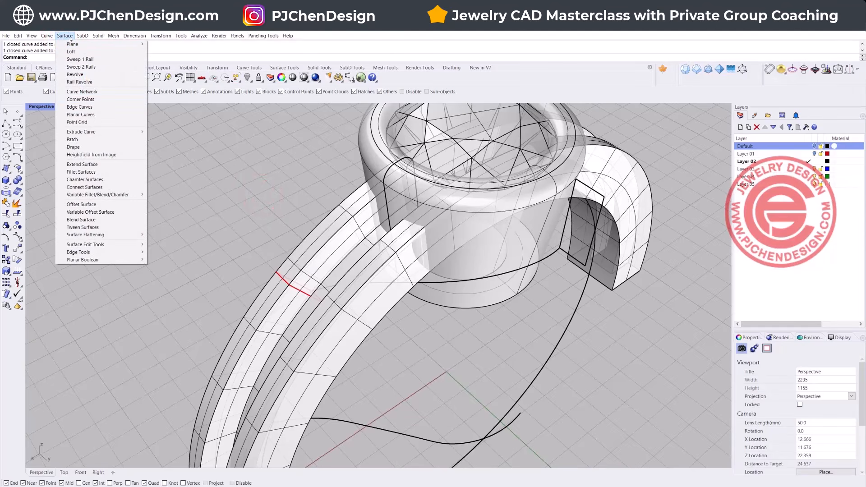
click(80, 59)
click(516, 272)
click(564, 251)
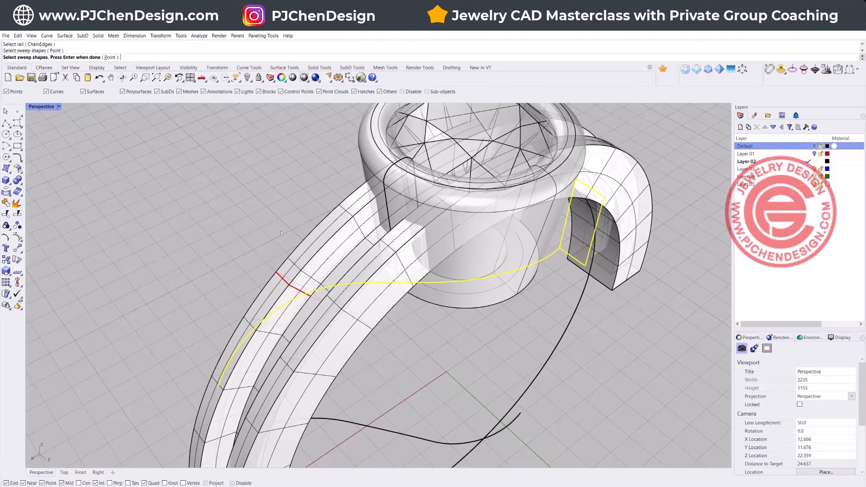
click(294, 288)
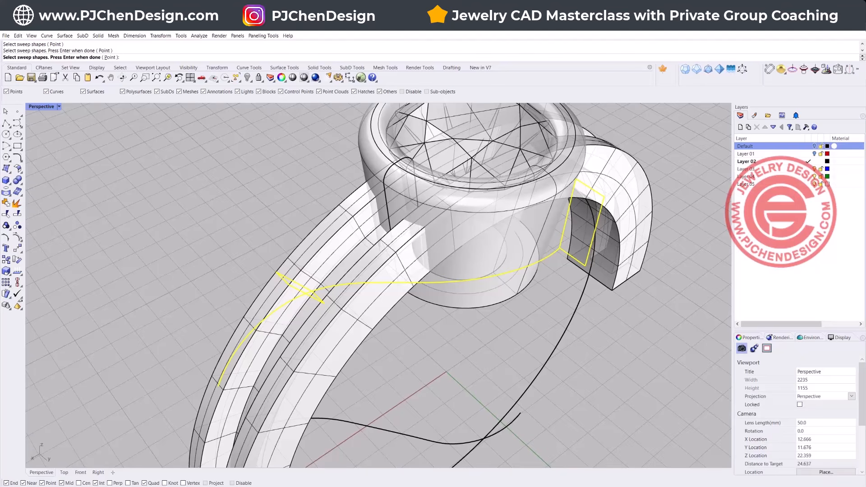
key(Return)
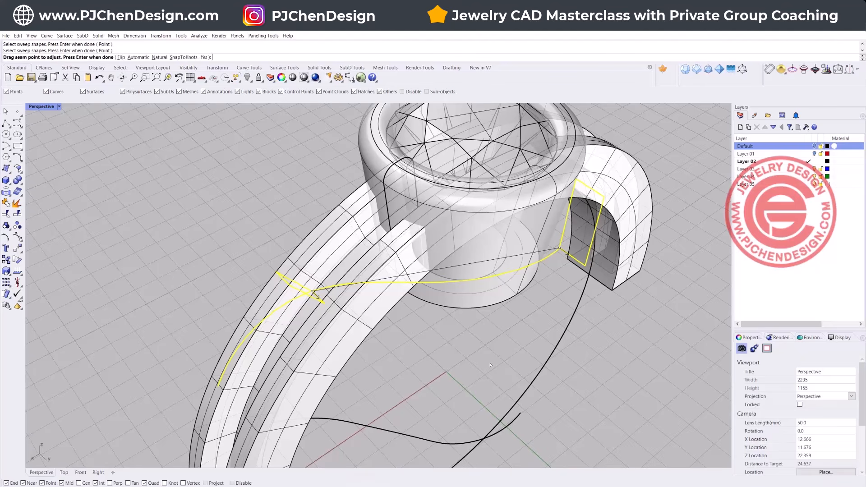
key(Return)
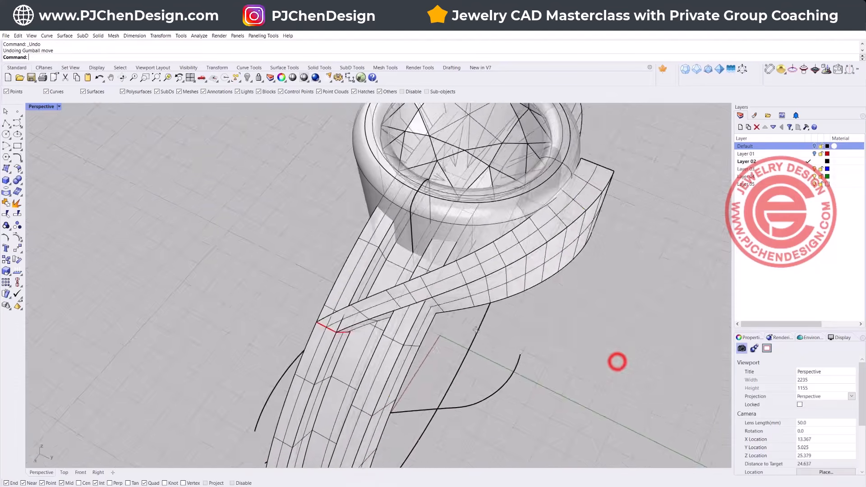
Step: Examine the swept band in Rendered display where it merges into the shank and at its open end beside the bezel
right_drag(617, 361, 563, 273)
scroll(504, 305, up, 4)
right_drag(555, 211, 81, 123)
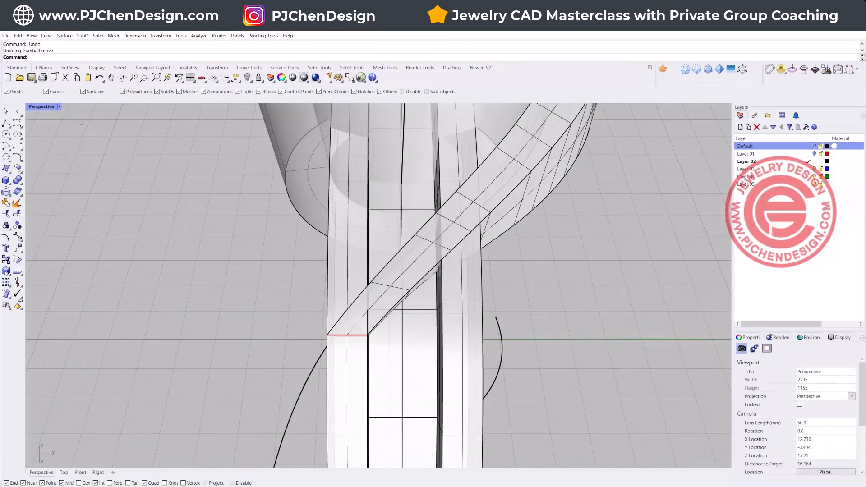
click(58, 107)
click(43, 155)
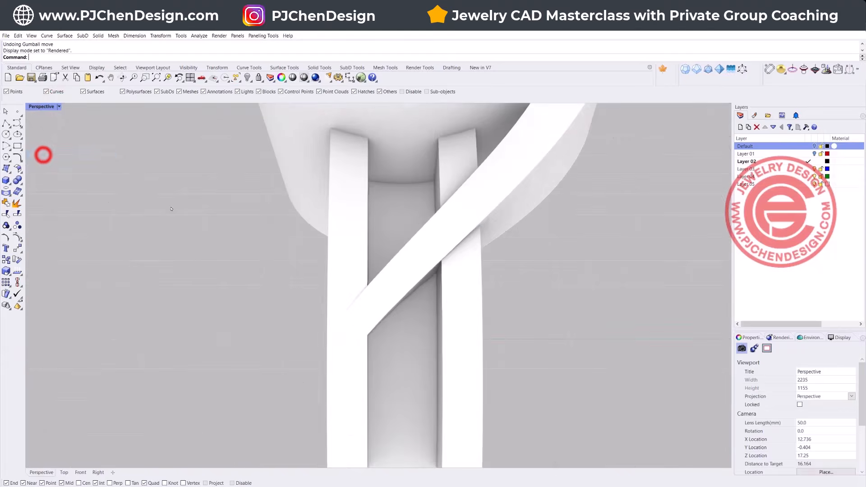
scroll(534, 355, down, 8)
right_drag(470, 352, 294, 324)
scroll(232, 273, up, 6)
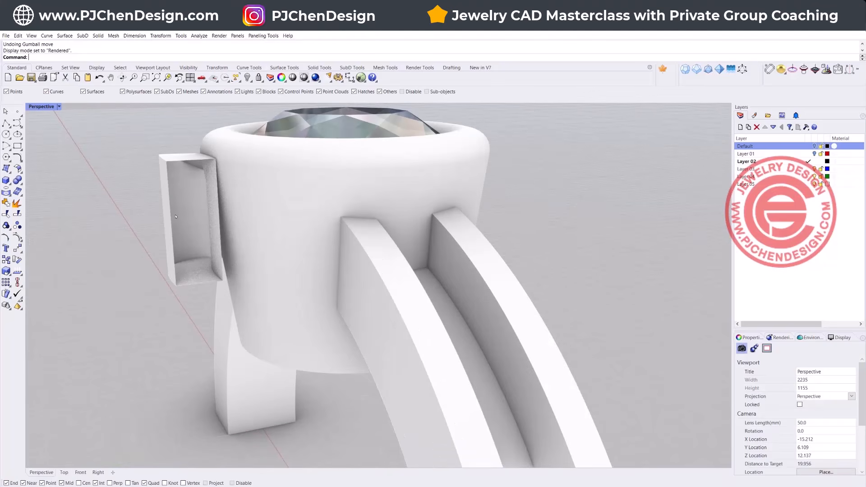
Step: Return the Perspective view to Ghosted display and move the start rectangle closer to the bezel so the swept band updates
click(60, 106)
click(51, 164)
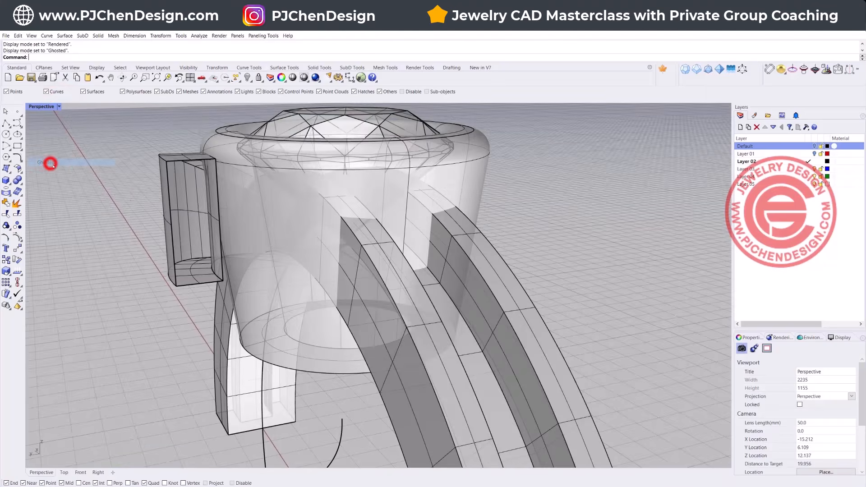
scroll(174, 230, down, 6)
right_drag(176, 233, 301, 287)
right_drag(315, 287, 285, 226)
scroll(364, 276, up, 2)
click(353, 266)
click(371, 286)
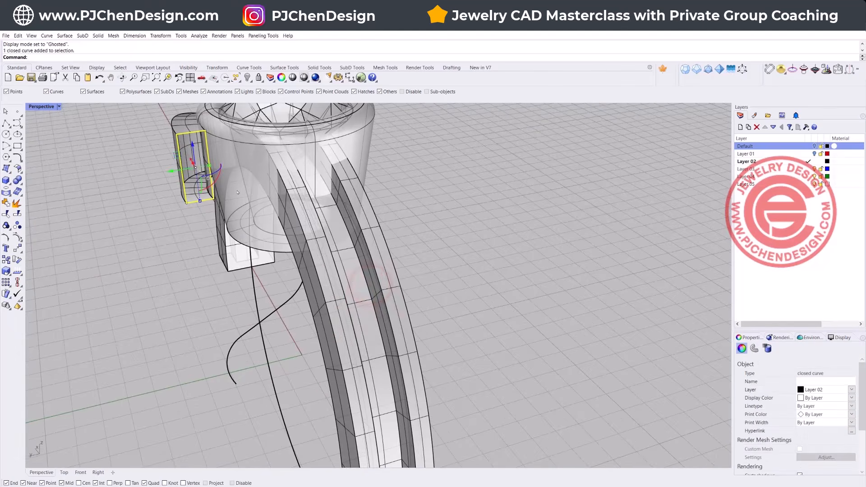
drag(169, 170, 213, 187)
Step: Examine the updated band from its start beside the bezel to the red rectangle on the shank
scroll(212, 187, down, 5)
right_drag(215, 189, 325, 219)
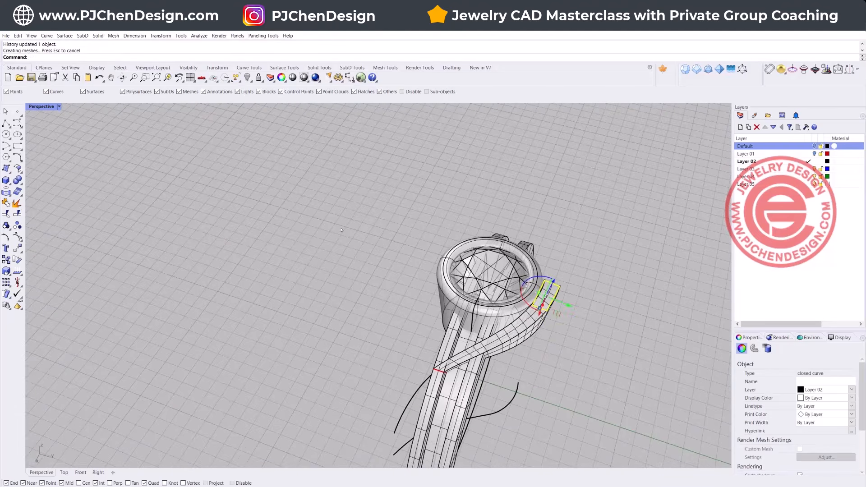
scroll(471, 340, up, 3)
right_drag(461, 355, 346, 227)
scroll(346, 227, up, 3)
scroll(357, 232, down, 3)
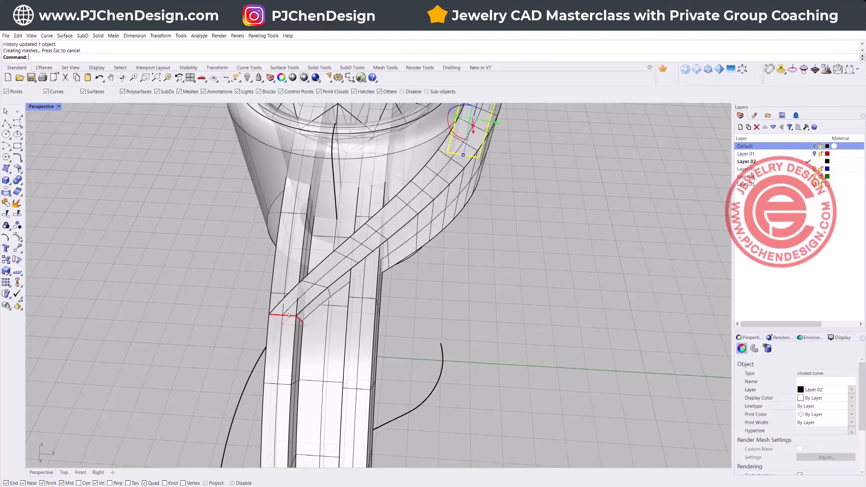
mouse_move(288, 325)
right_down()
mouse_move(315, 328)
mouse_move(301, 325)
right_up()
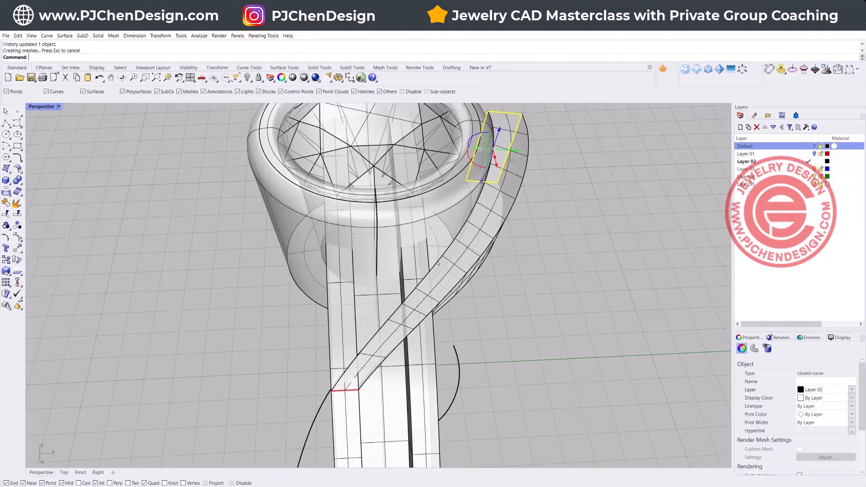
right_drag(496, 251, 473, 270)
Step: Delete the swept band, keeping its rail curve and both rectangles
click(576, 226)
click(549, 209)
key(Delete)
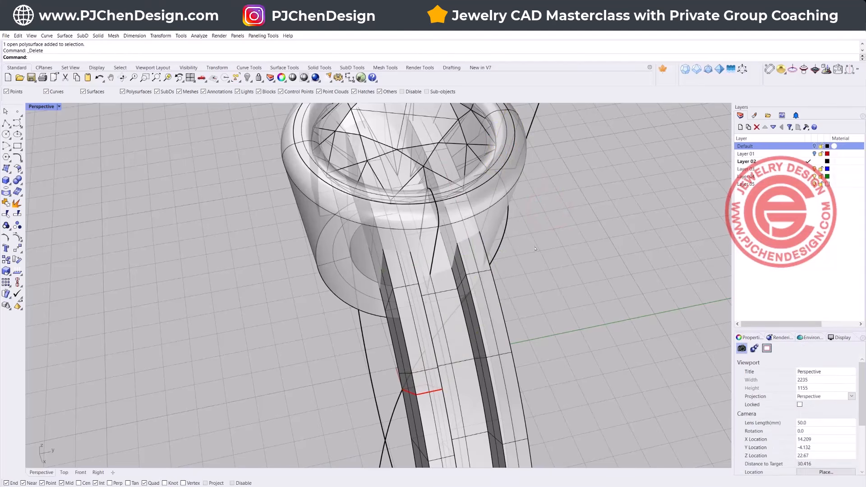
Step: Lock the old rail curve that runs from the start rectangle to the red rectangle, keeping it as a reference
right_drag(491, 298, 470, 245)
click(454, 228)
click(458, 290)
right_drag(458, 290, 384, 311)
click(397, 299)
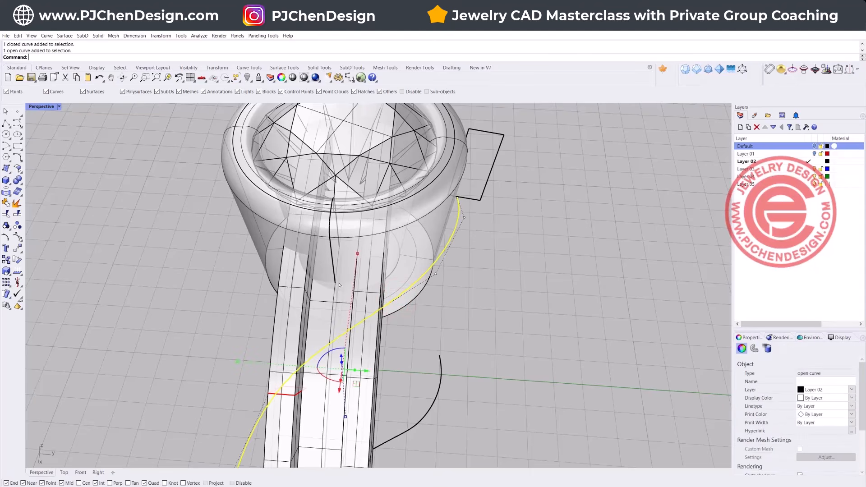
right_drag(481, 317, 389, 324)
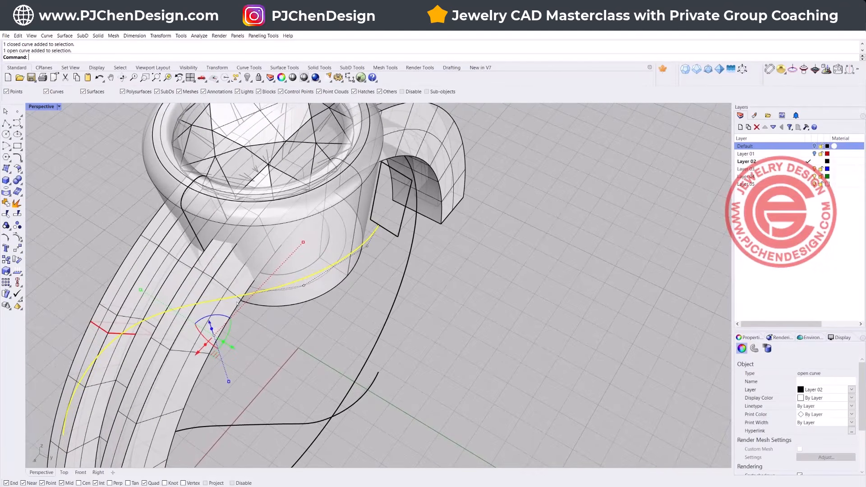
click(259, 78)
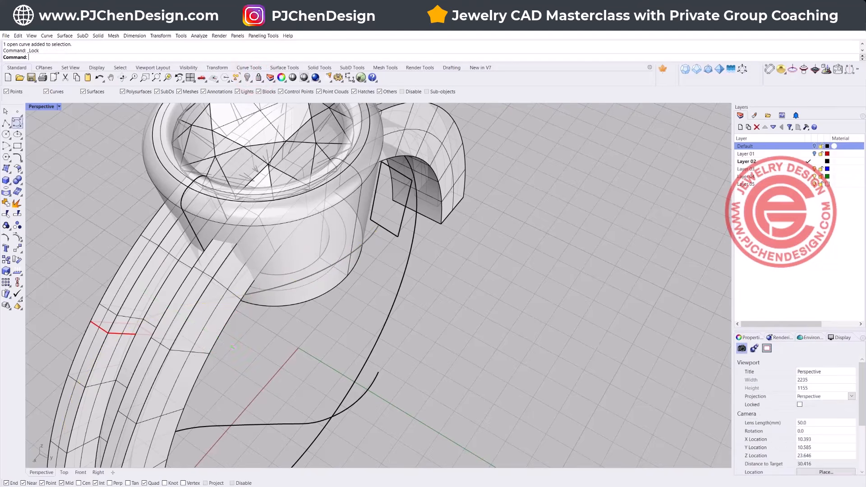
Step: Draw a short straight line from the start rectangle's lower edge, at the locked rail's end, and set its display color to green
click(7, 123)
scroll(365, 230, up, 5)
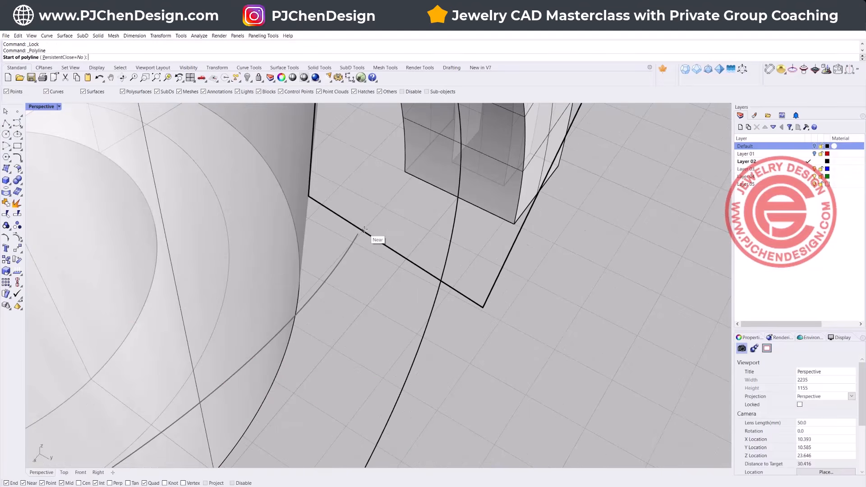
click(361, 229)
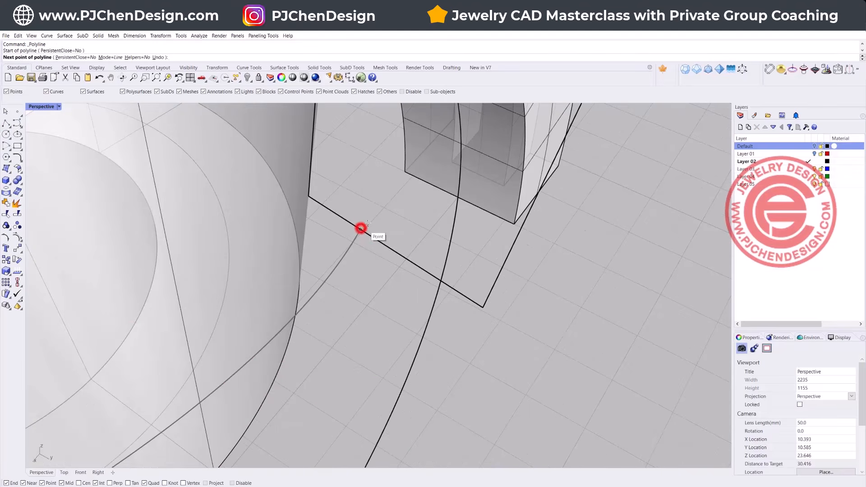
click(402, 192)
key(Return)
click(384, 207)
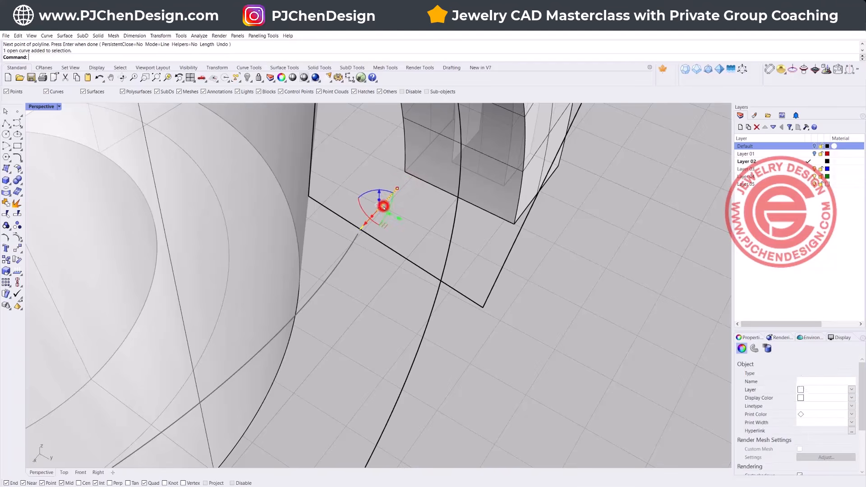
click(852, 396)
click(808, 445)
click(569, 326)
Step: Duplicate the shank's inner side edge at the corner of the red rectangle with DupEdge
scroll(384, 266, down, 10)
right_drag(332, 329, 496, 320)
scroll(495, 320, up, 5)
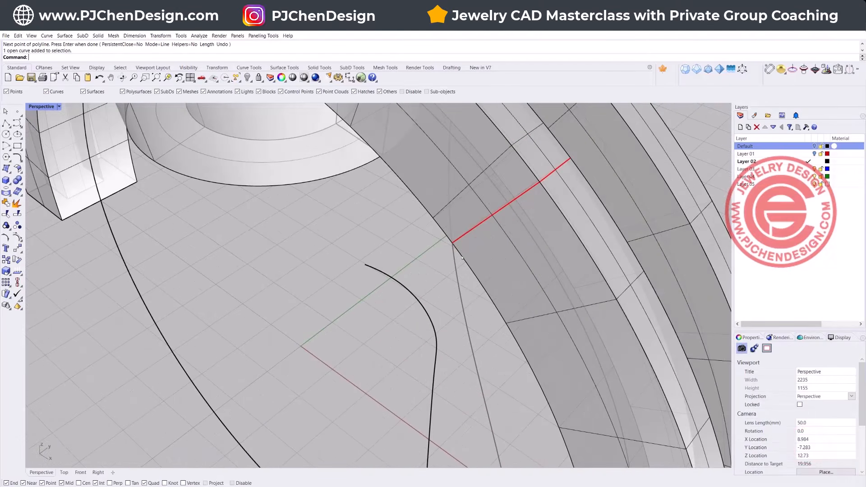
text(DupEdge)
key(Return)
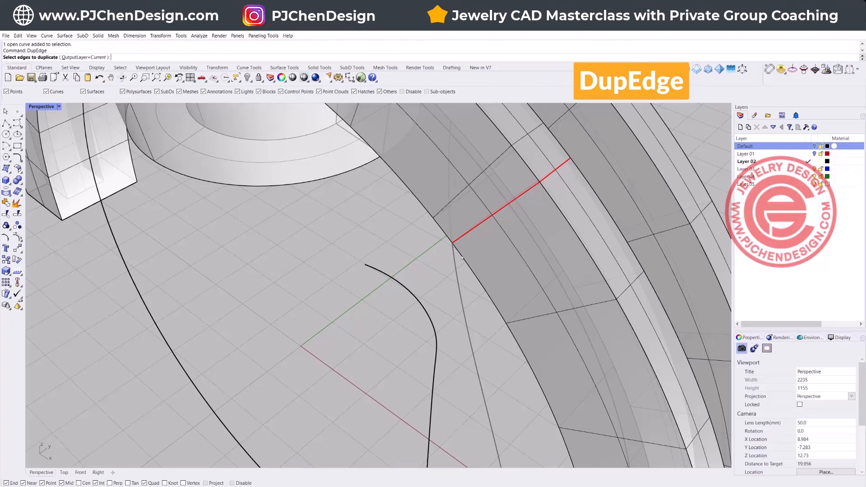
click(460, 252)
right_click(460, 251)
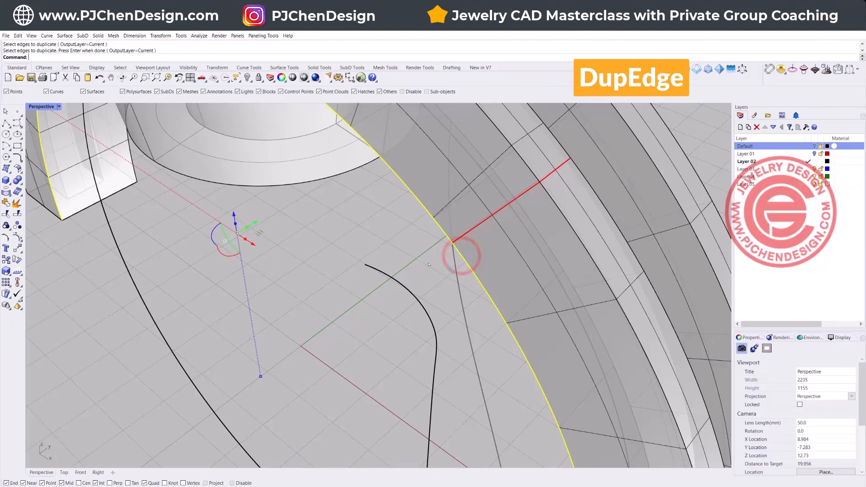
Step: Trim the duplicated edge curve at the red rectangle, removing the part that runs toward the bezel
click(6, 214)
click(6, 214)
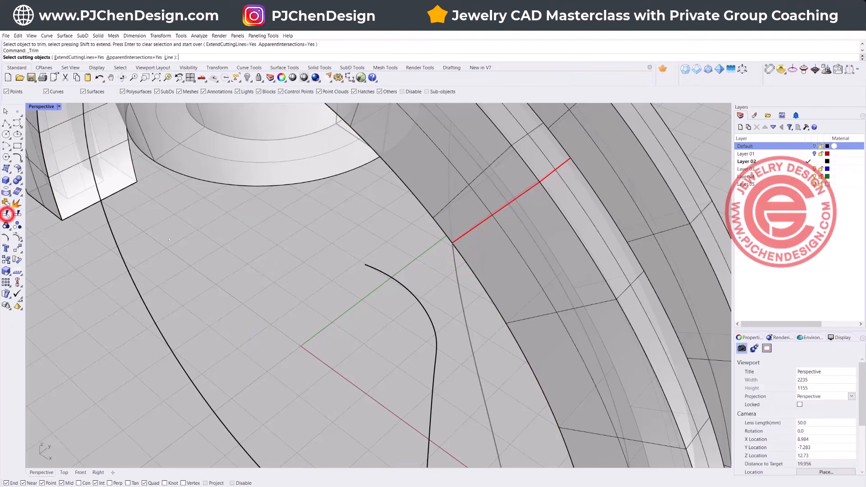
click(453, 243)
click(470, 261)
key(Return)
click(443, 235)
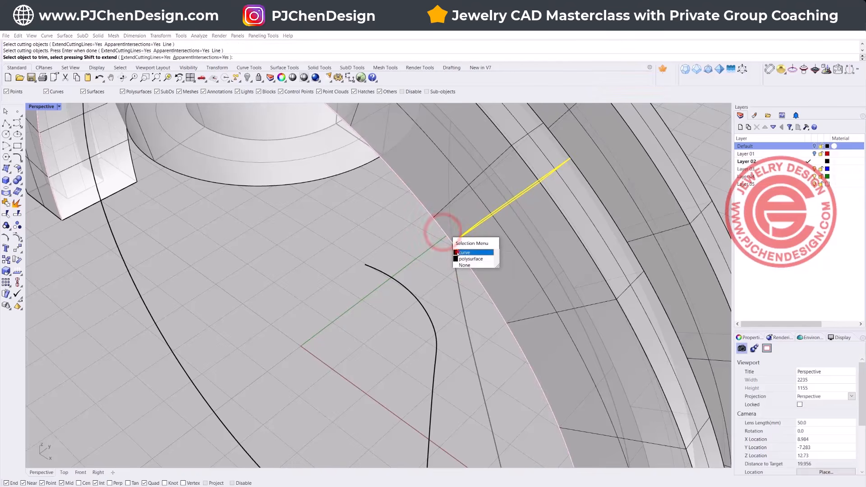
click(457, 251)
key(Return)
Step: Set the display color of the trimmed edge curve along the shank to green
click(463, 268)
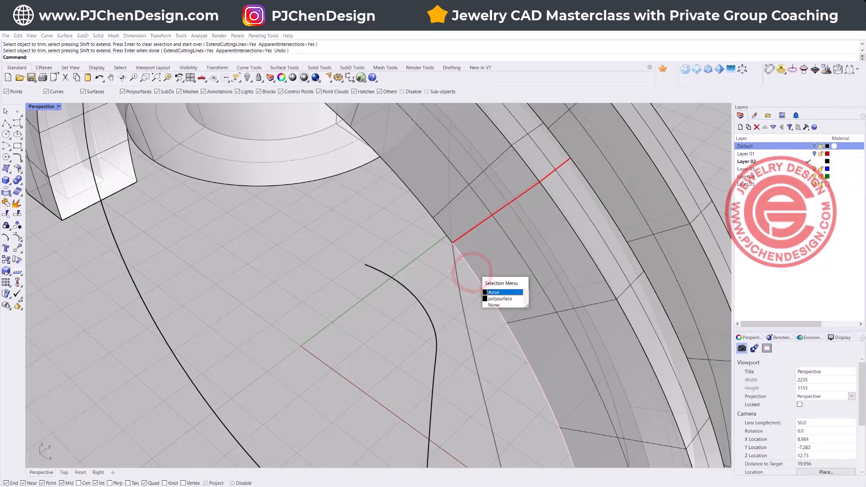
click(489, 291)
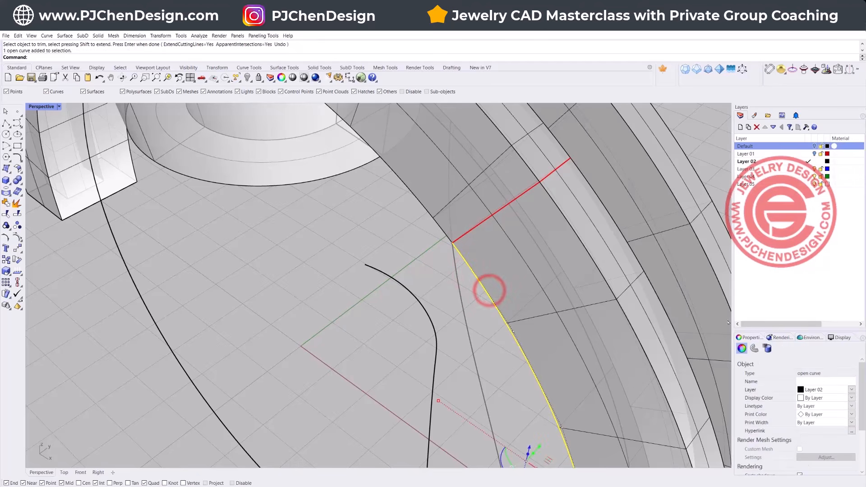
click(851, 396)
click(811, 446)
click(369, 249)
Step: Start a curve blend between the green shank edge curve at the red rectangle and the short green line beside the bezel
scroll(463, 254, down, 10)
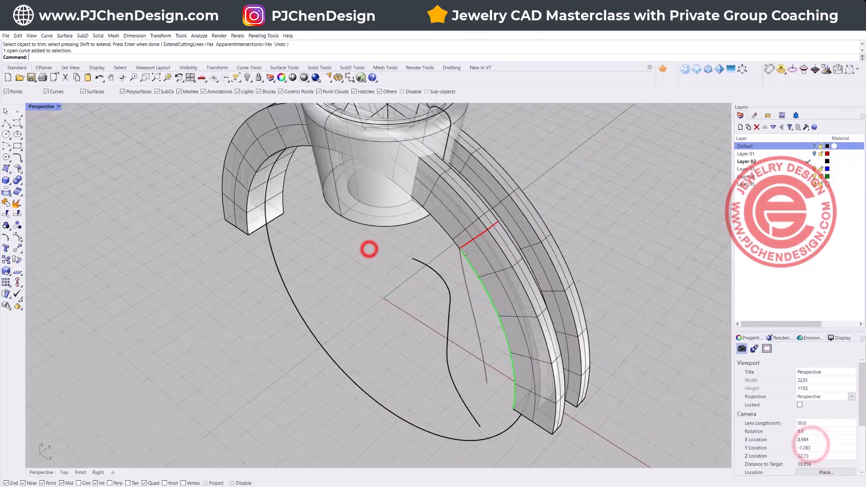
right_drag(469, 256, 481, 288)
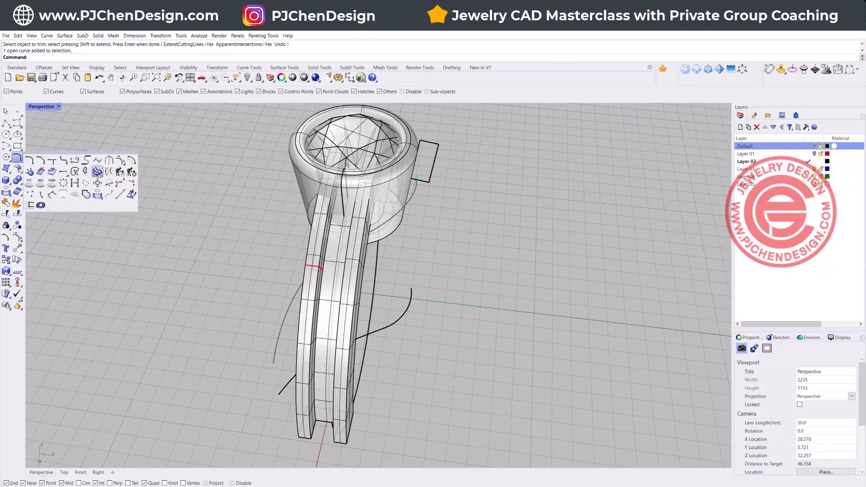
click(17, 157)
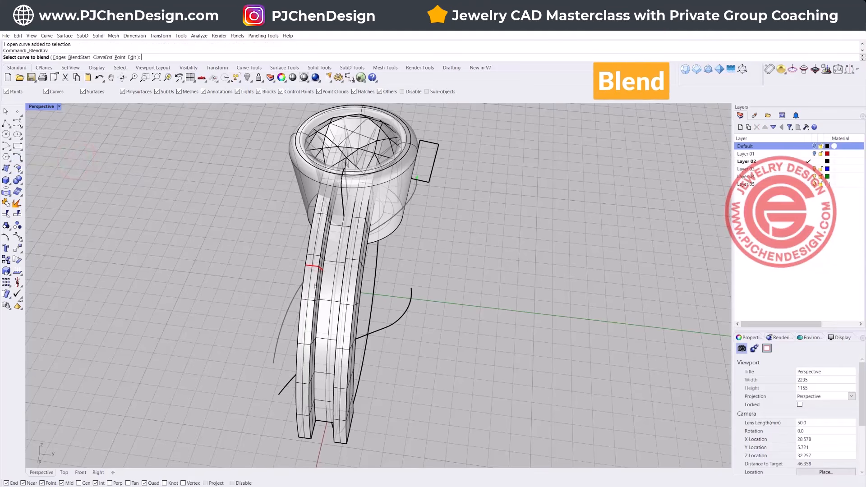
scroll(320, 282, up, 8)
click(414, 268)
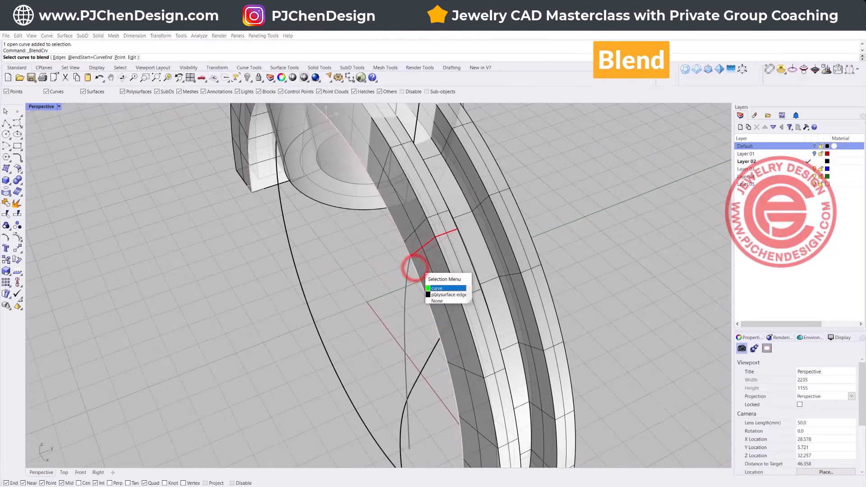
click(434, 294)
scroll(434, 292, down, 8)
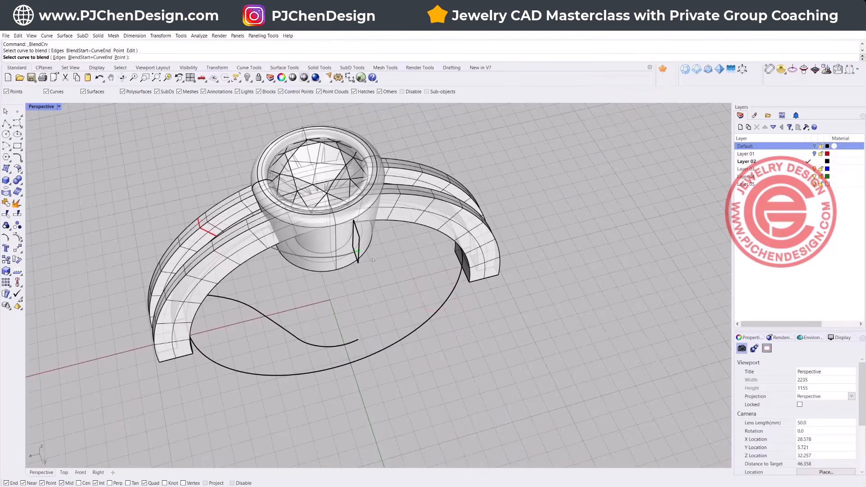
scroll(375, 261, up, 8)
click(331, 242)
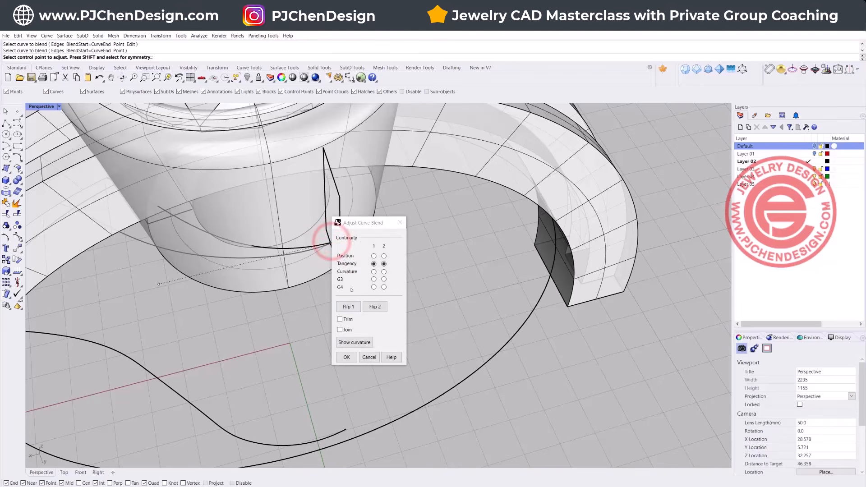
Step: Lengthen the blend's handles at both ends in the Top view and accept the blend with tangency at both ends
right_drag(276, 297, 376, 284)
scroll(293, 273, down, 6)
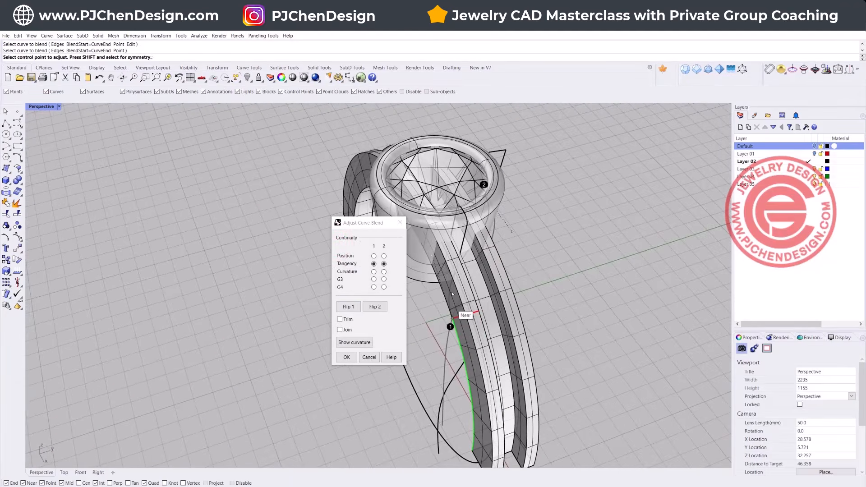
right_drag(554, 263, 535, 279)
drag(385, 226, 229, 188)
double_click(37, 106)
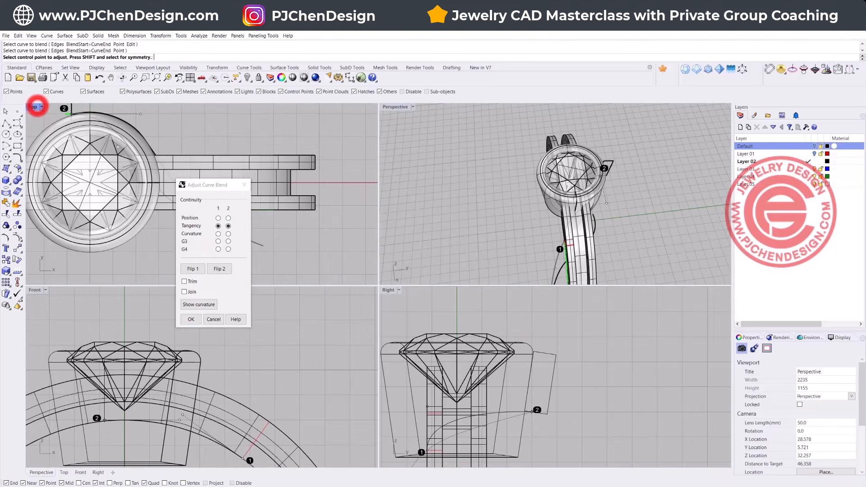
double_click(37, 106)
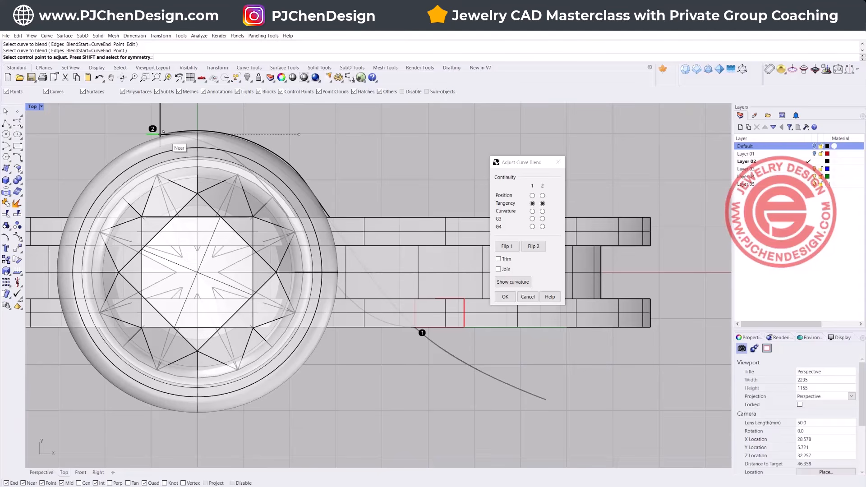
right_drag(286, 190, 286, 218)
click(299, 161)
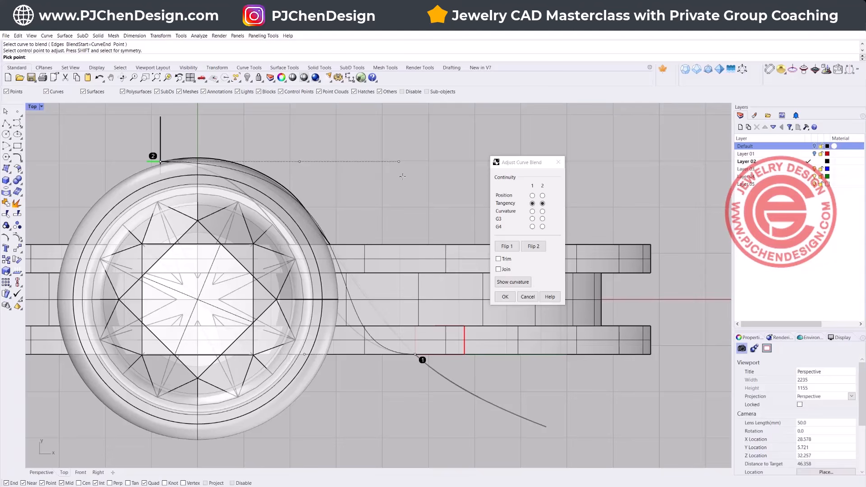
click(406, 178)
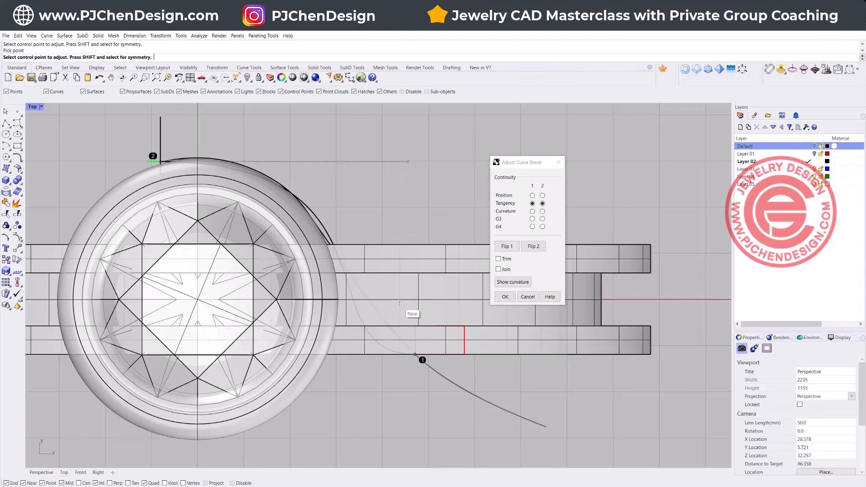
click(304, 355)
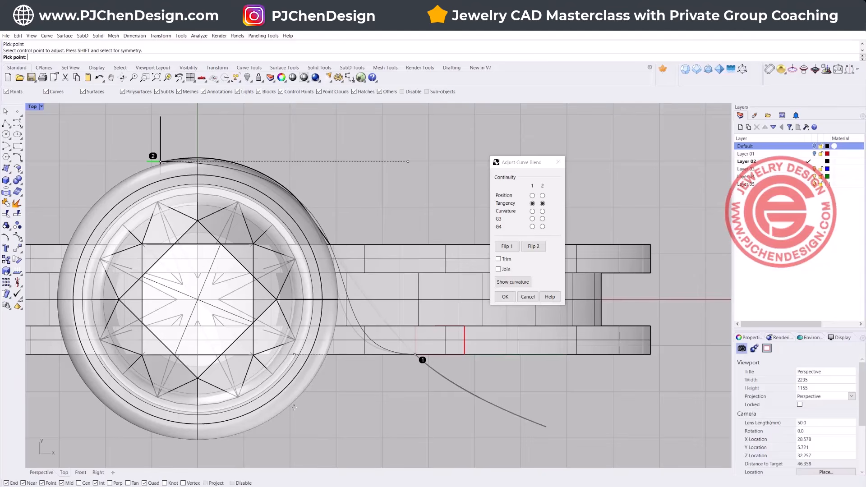
click(296, 407)
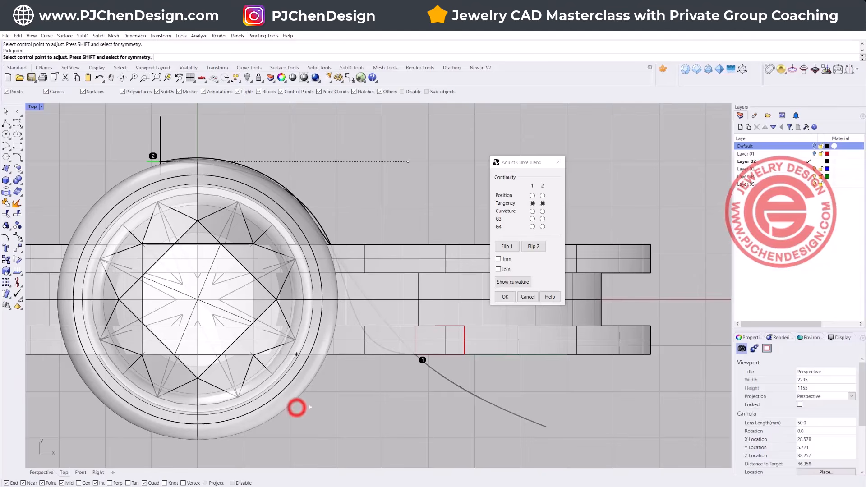
click(505, 297)
Step: Examine the new blend curve in the Perspective and Front views against the bezel and the shank's inner edge
click(371, 341)
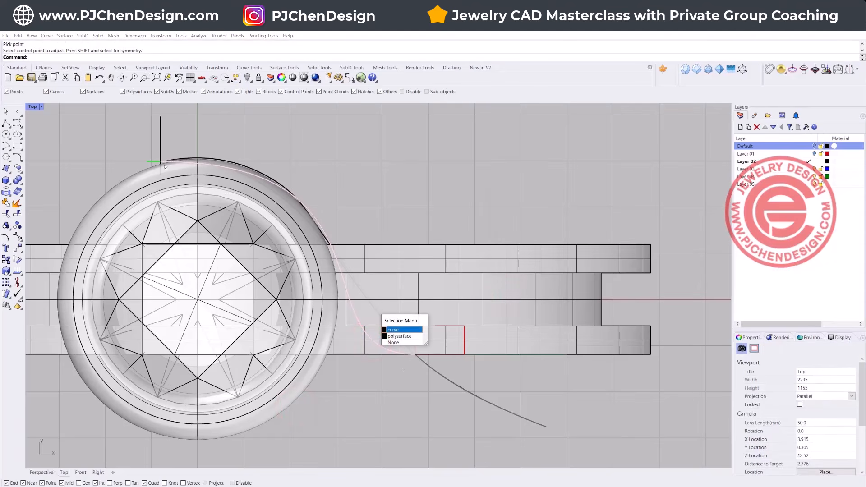
click(392, 408)
double_click(33, 106)
right_drag(582, 194, 486, 179)
scroll(486, 179, up, 5)
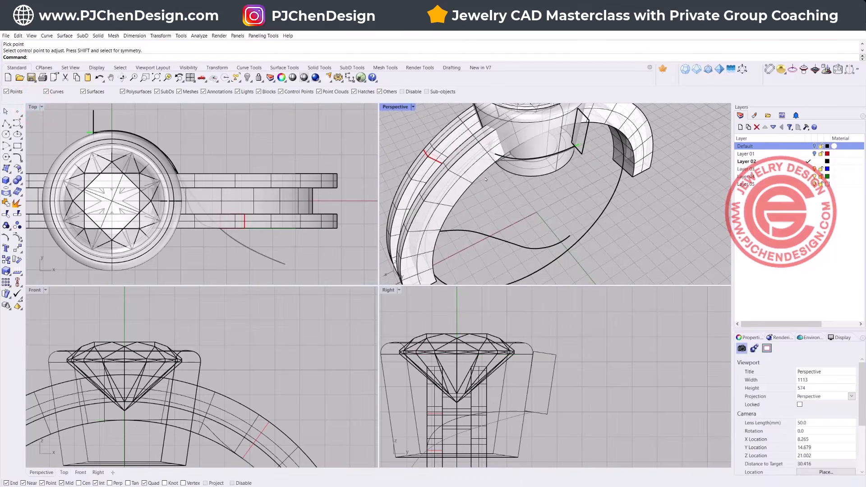
scroll(514, 163, up, 2)
click(509, 156)
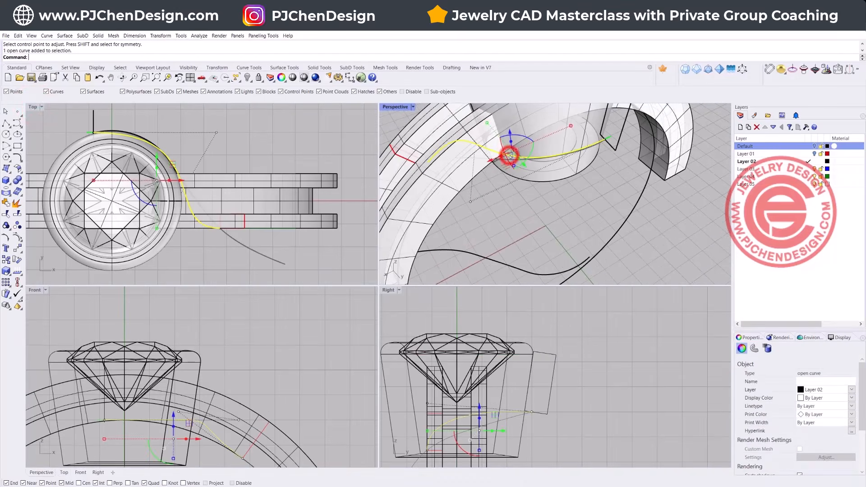
scroll(130, 398, up, 3)
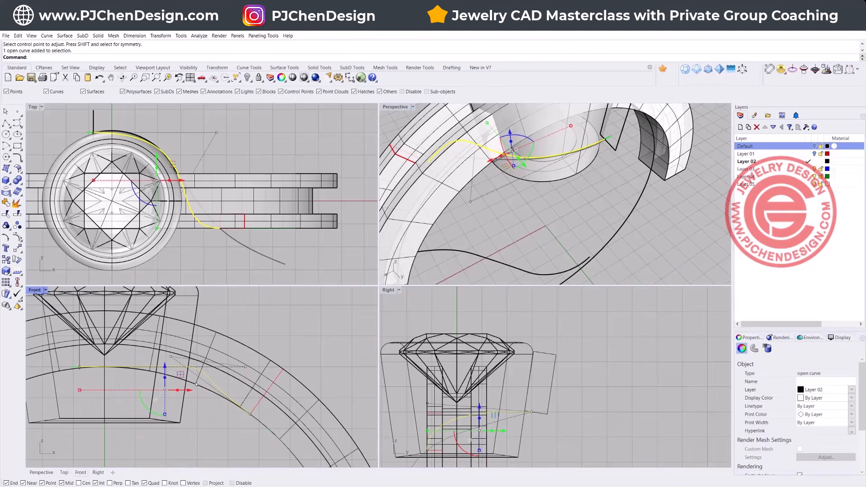
scroll(188, 353, up, 3)
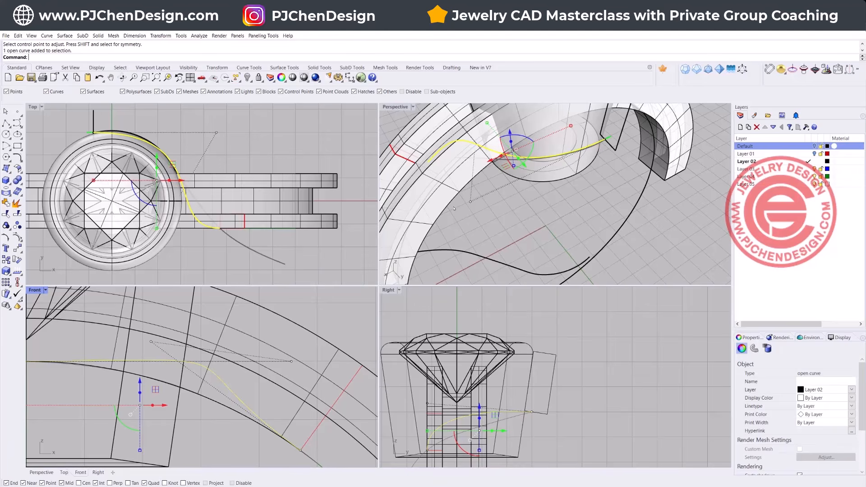
scroll(508, 200, down, 3)
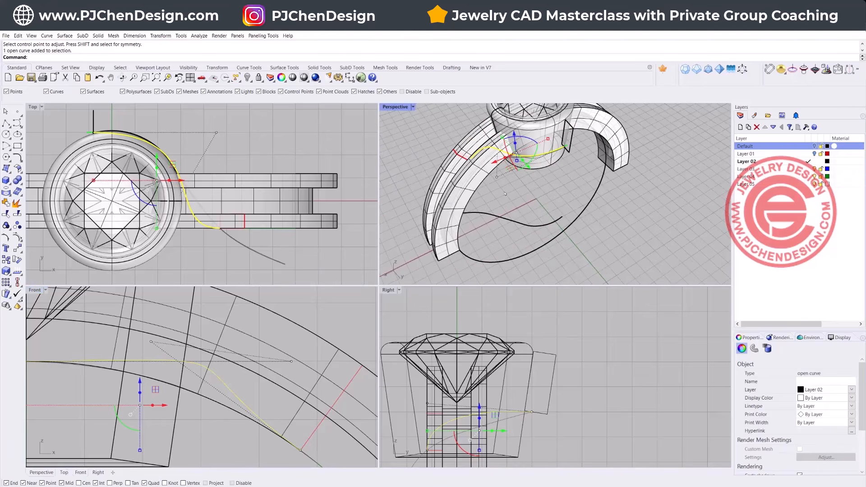
Step: Extrude the ring's inner circle sideways in the Top view into a cylindrical surface reaching past the start rectangle
click(310, 141)
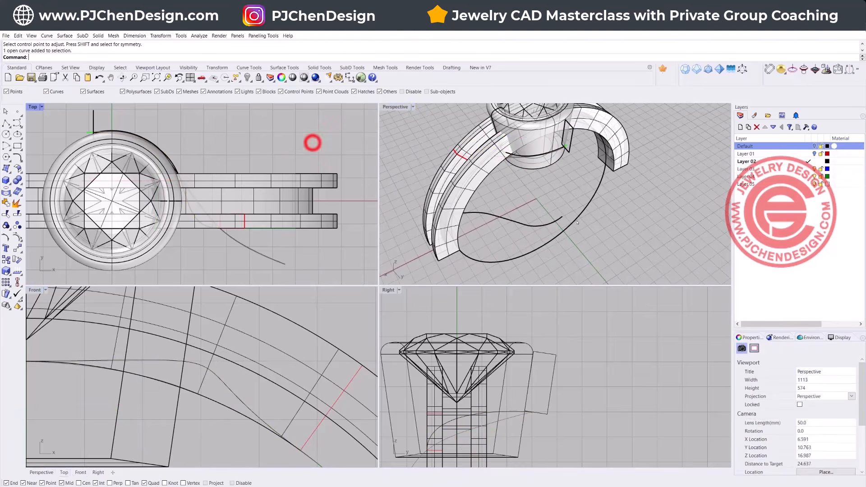
click(579, 212)
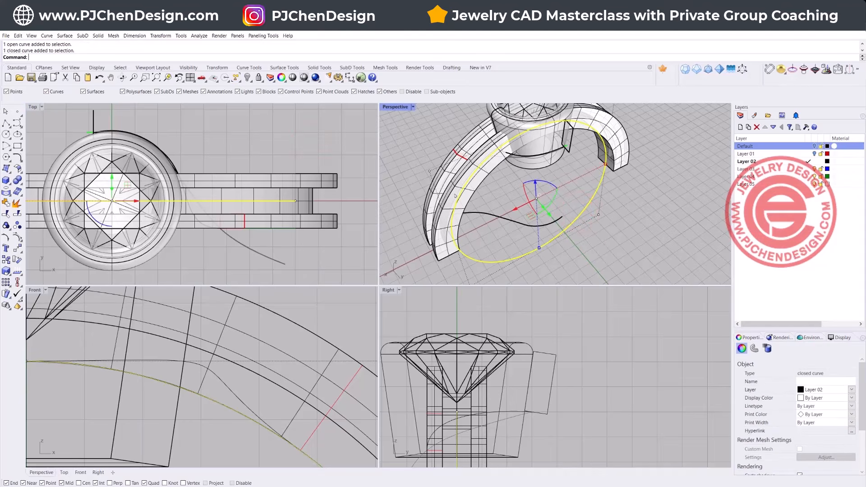
scroll(186, 159, down, 3)
drag(146, 166, 146, 112)
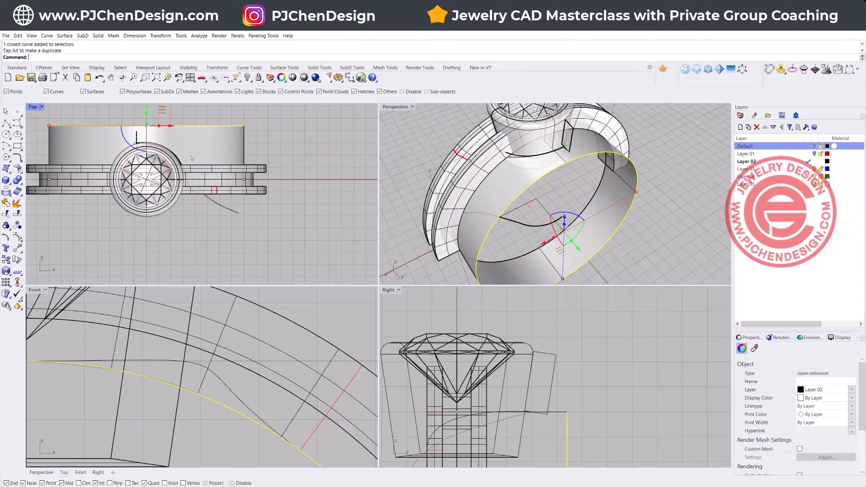
Step: Stretch the cylindrical surface in the Top view until it reaches well past the other side of the shank
click(225, 138)
scroll(224, 138, down, 2)
drag(165, 174, 165, 222)
click(281, 208)
right_drag(502, 197, 523, 197)
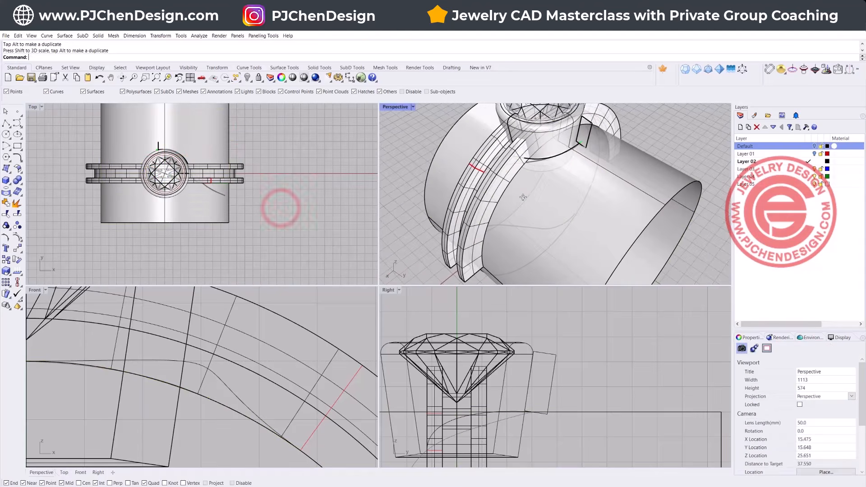
scroll(523, 198, up, 4)
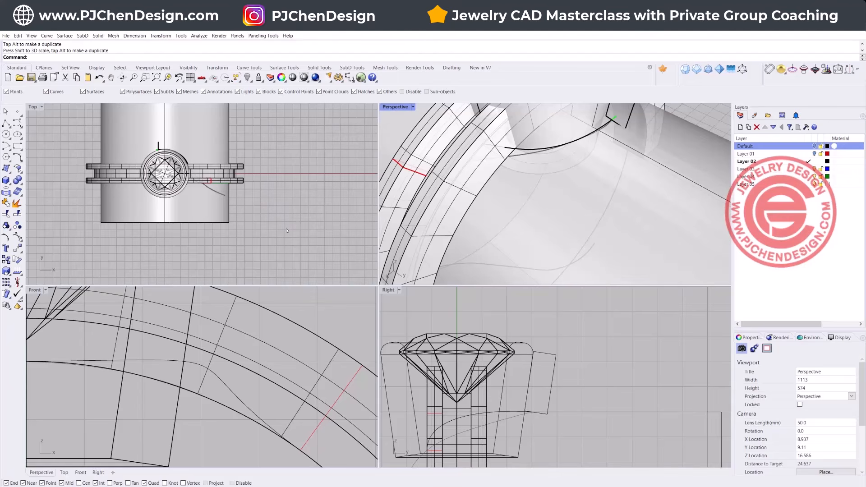
Step: Pull the blend curve onto the cylindrical surface with its input deleted, and delete the cylinder
click(20, 159)
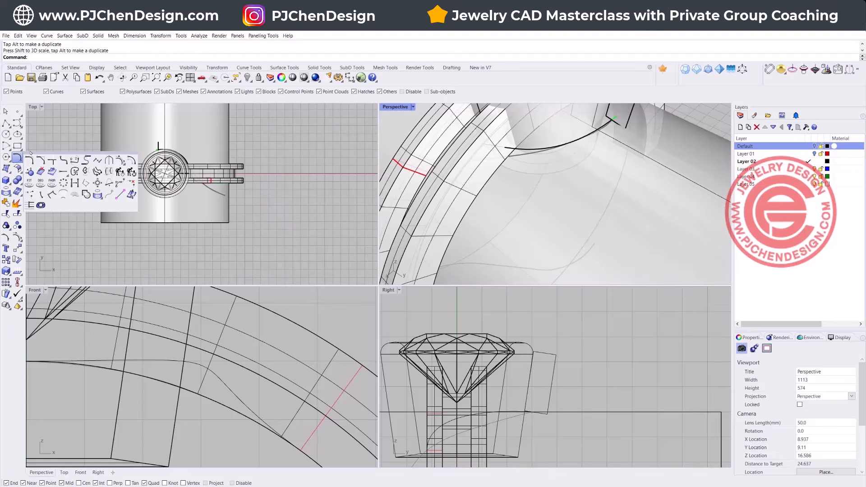
click(63, 171)
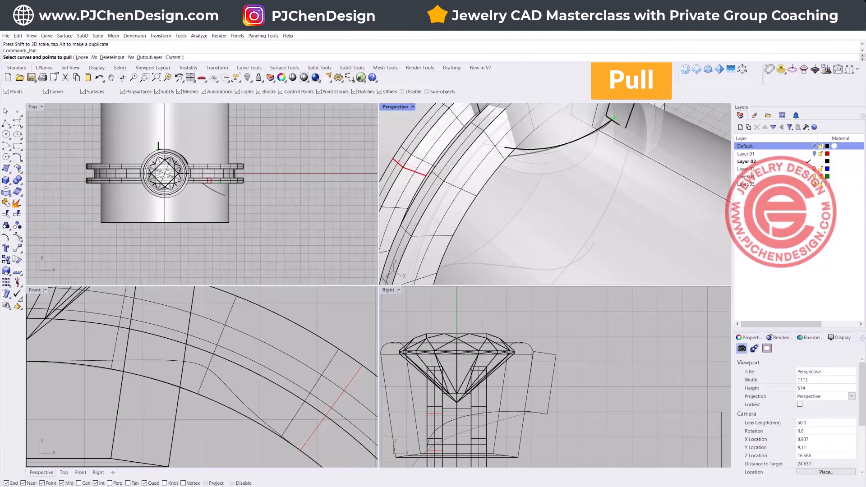
click(527, 149)
key(Return)
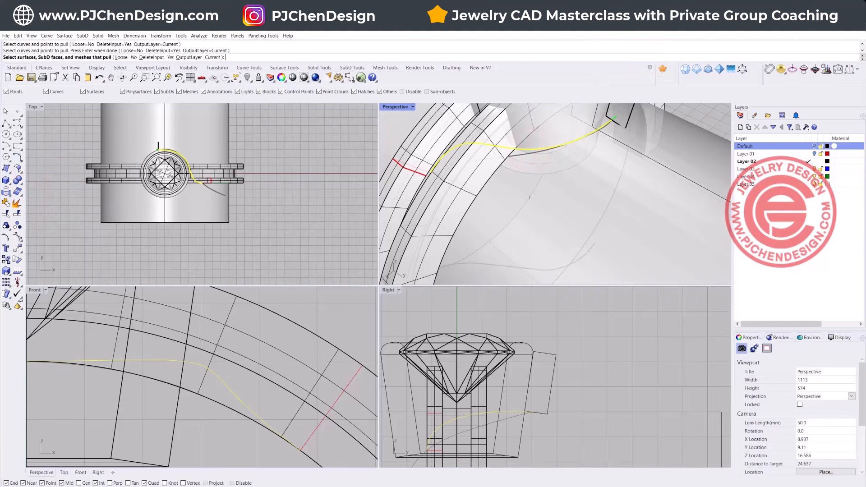
click(519, 194)
key(Return)
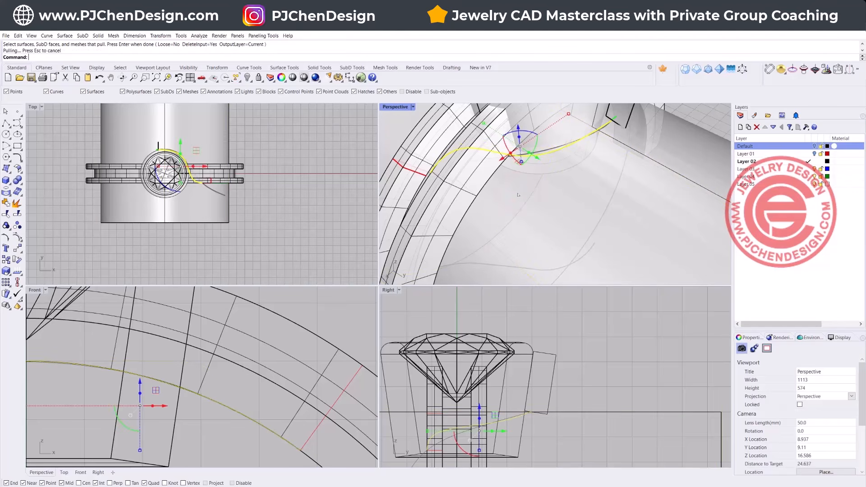
click(644, 240)
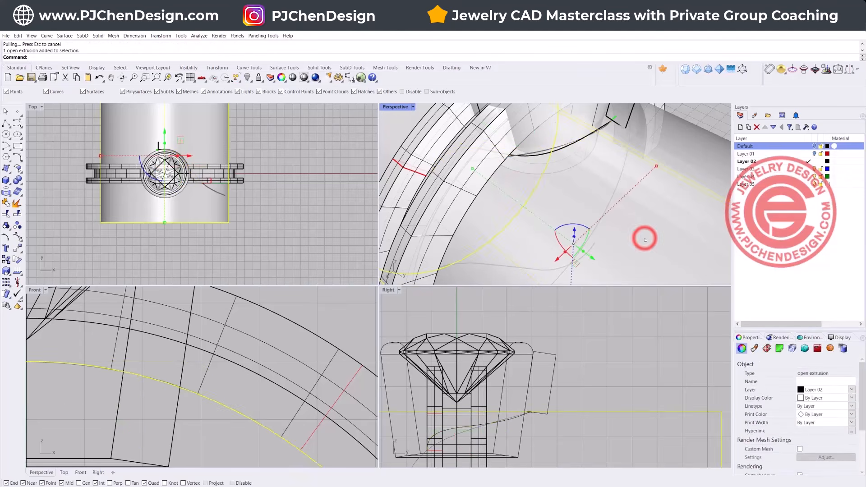
key(Delete)
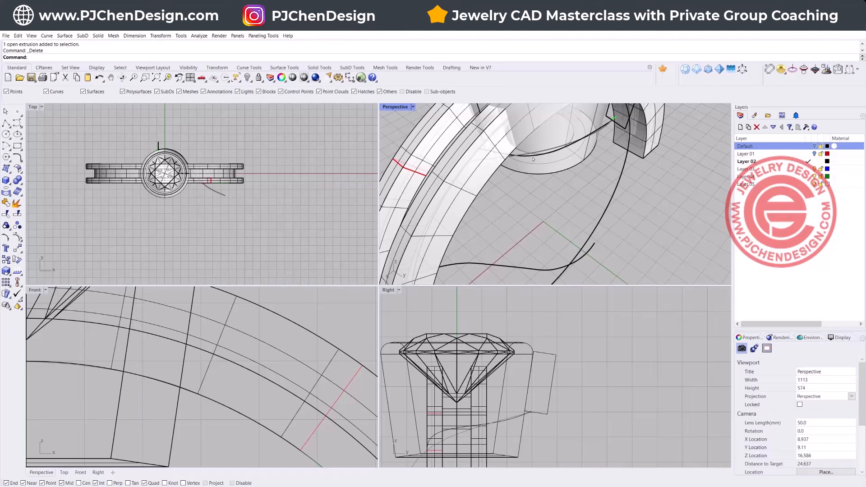
Step: Rebuild the pulled curve with 8 points and degree 3, preserving end tangent directions and deleting the input
click(533, 159)
scroll(107, 360, down, 3)
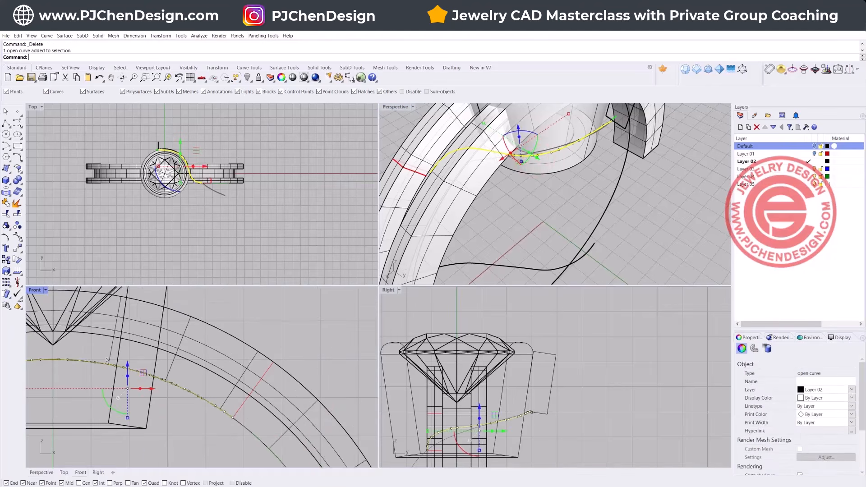
scroll(124, 359, down, 8)
right_drag(124, 359, 200, 368)
scroll(210, 382, up, 10)
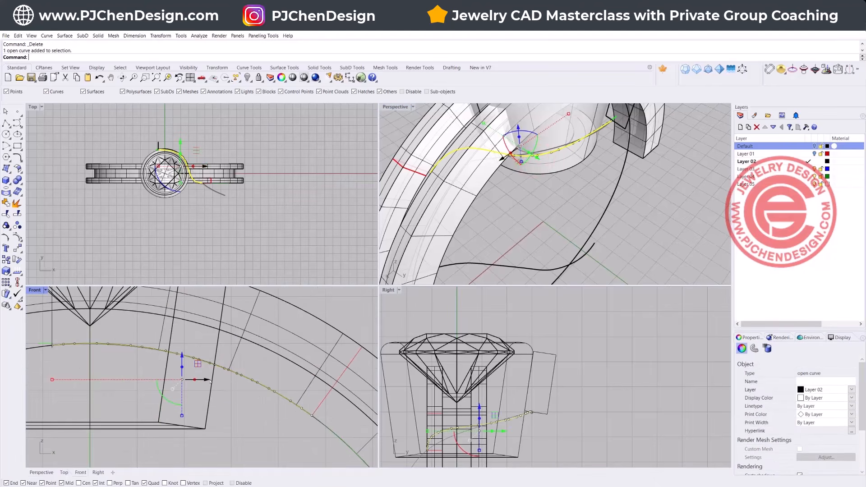
scroll(190, 189, up, 6)
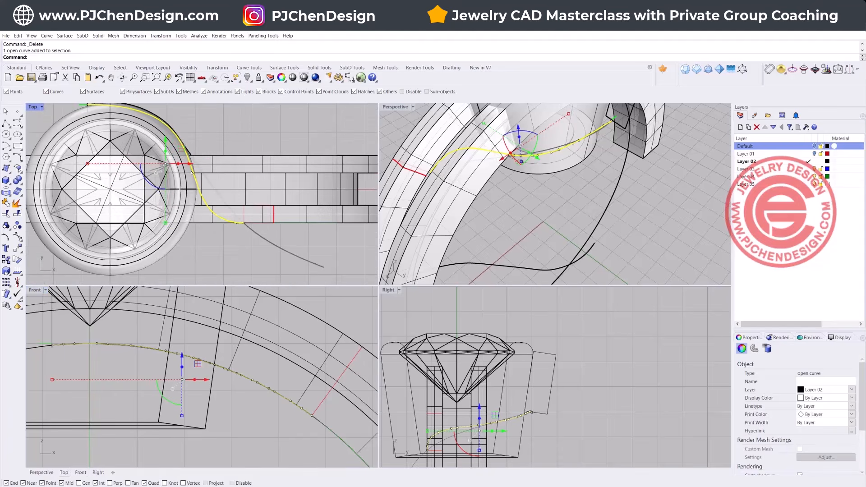
text(rebuild)
key(Return)
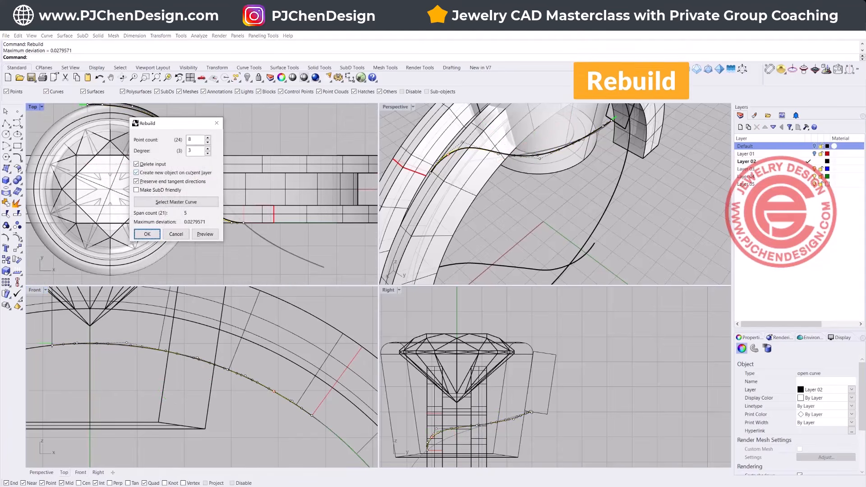
drag(190, 125, 382, 138)
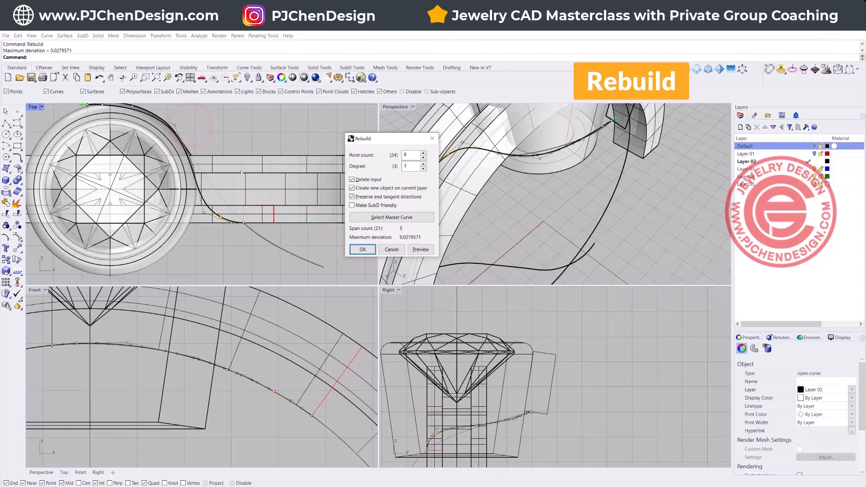
click(366, 250)
Step: Start a Sweep 1 Rail along the rebuilt curve in the maximized Perspective view, with the rectangle beside the bezel as the first shape
scroll(541, 204, down, 5)
right_drag(541, 203, 483, 187)
double_click(406, 109)
right_drag(403, 107, 362, 268)
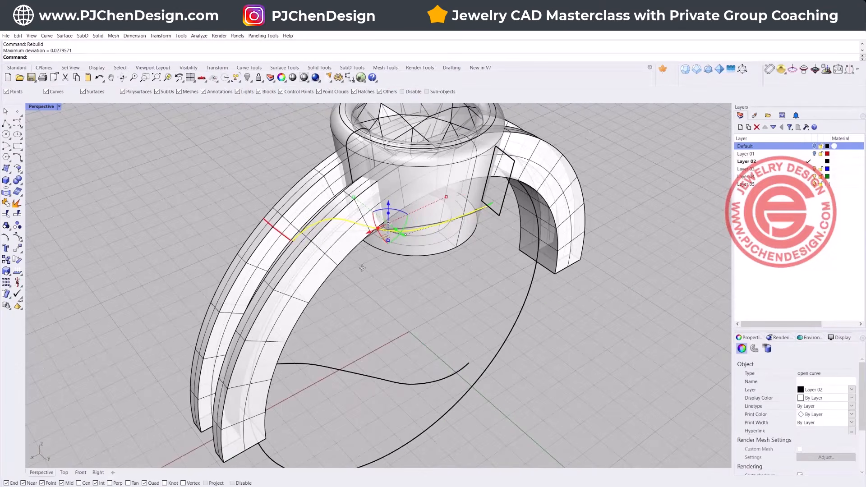
click(65, 35)
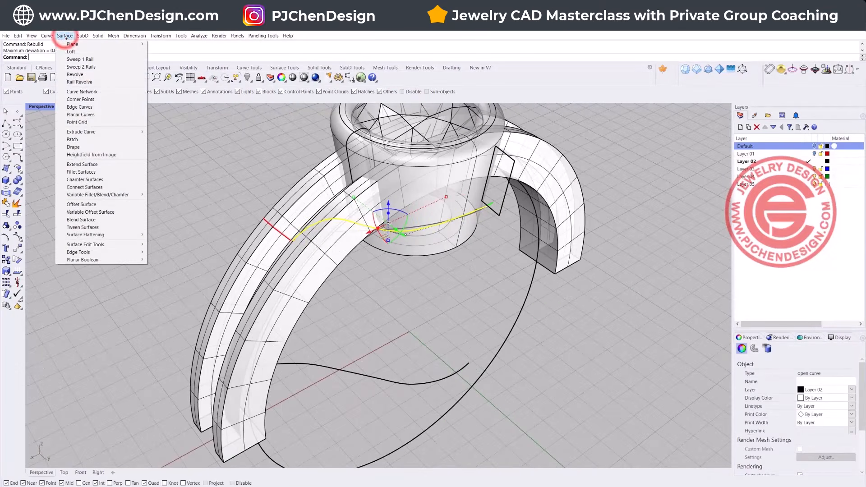
click(75, 60)
click(494, 210)
right_drag(494, 210, 385, 261)
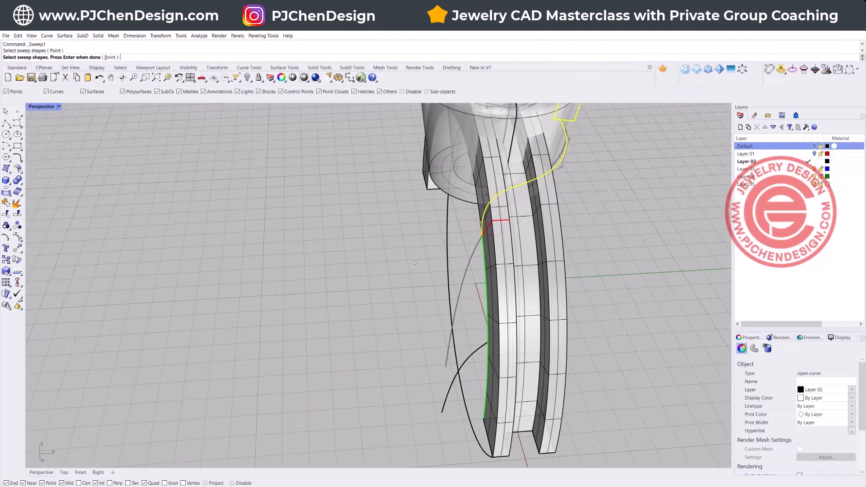
Step: Add the red rectangle on the shank as the second sweep shape and create the freeform sweep with unchanged cross sections
scroll(496, 218, up, 2)
click(500, 221)
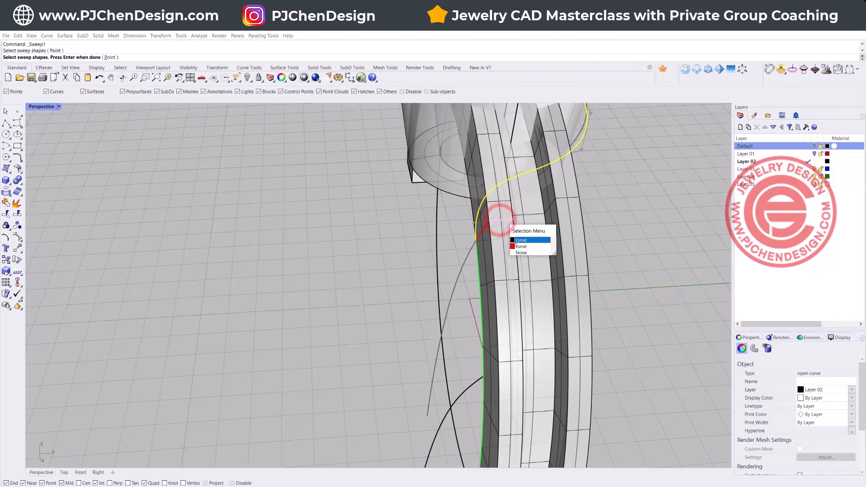
click(515, 246)
key(Return)
key(Return)
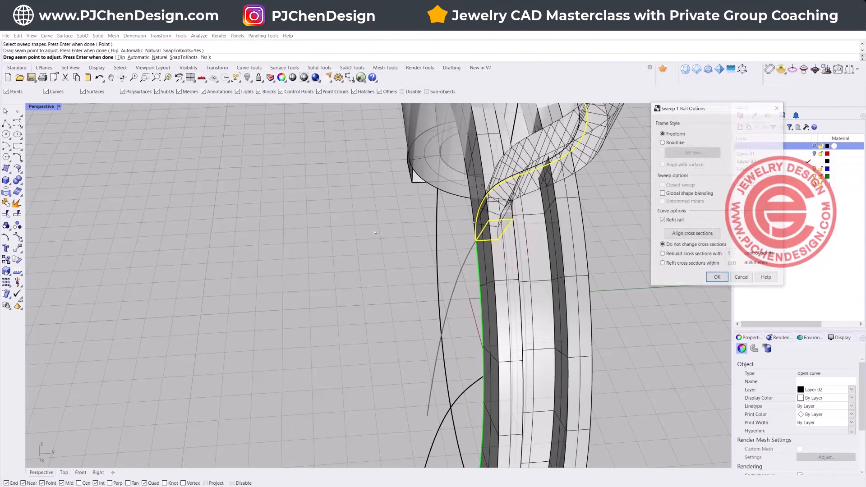
right_drag(515, 246, 383, 250)
click(723, 282)
Step: Adjust the rectangular profile curve at the band's bezel end to reshape the swept band through history
scroll(515, 325, down, 5)
right_drag(515, 325, 419, 296)
scroll(419, 297, up, 3)
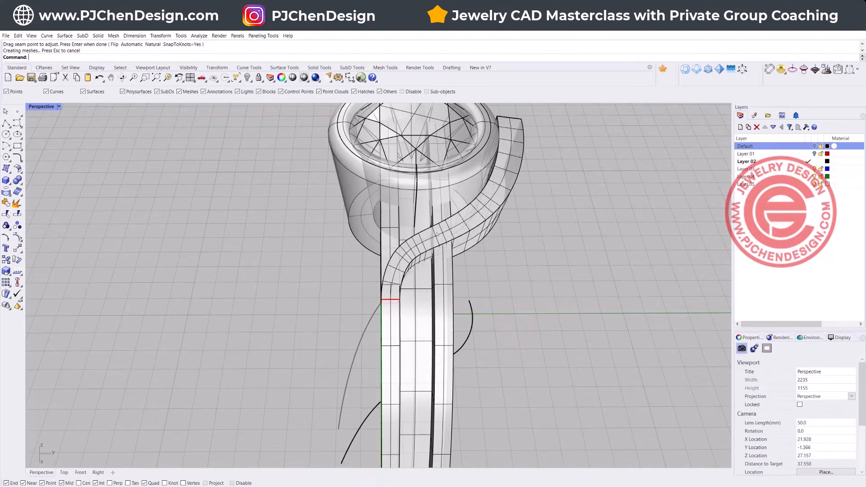
right_drag(566, 187, 491, 188)
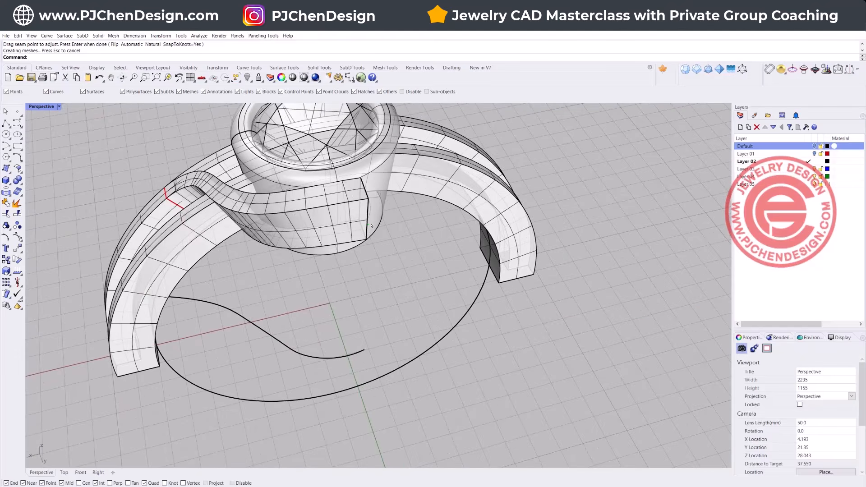
right_drag(250, 196, 268, 176)
scroll(268, 176, up, 3)
click(293, 180)
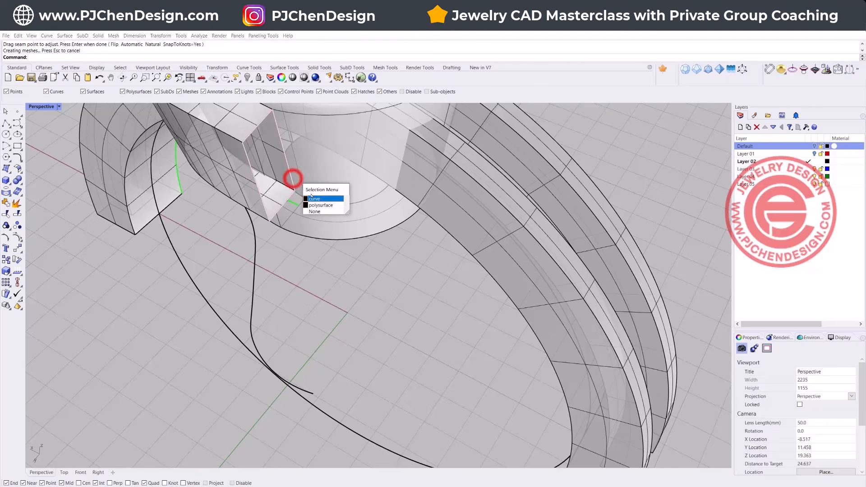
click(325, 198)
scroll(383, 258, down, 3)
scroll(333, 247, up, 3)
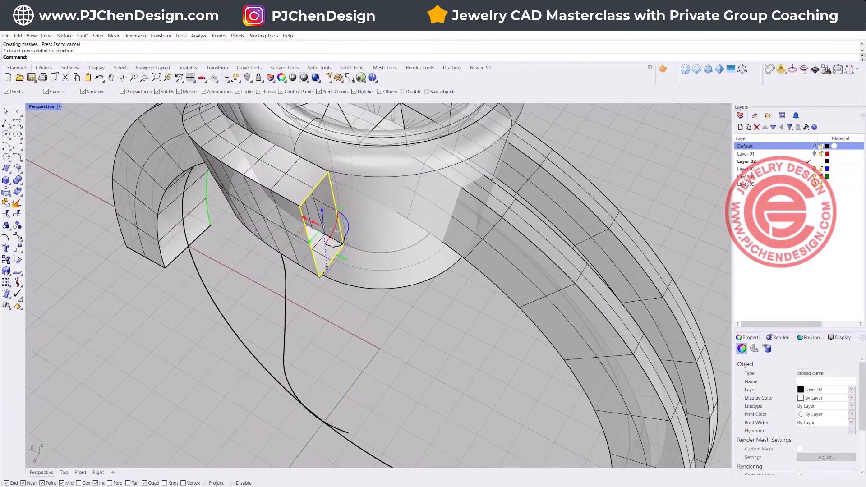
drag(341, 208, 310, 241)
scroll(333, 322, down, 5)
right_drag(332, 329, 482, 333)
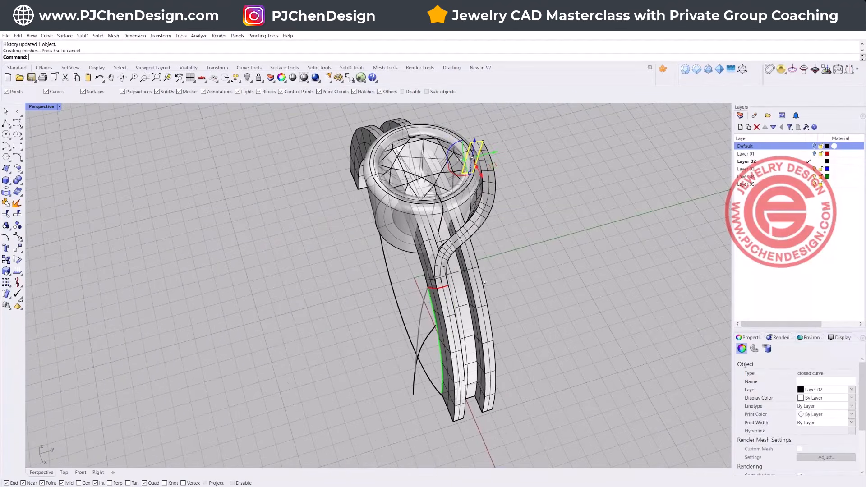
Step: Cap both open ends of the swept band and accept the break in its history
click(526, 276)
right_drag(525, 276, 413, 259)
scroll(445, 246, up, 4)
right_drag(519, 248, 456, 272)
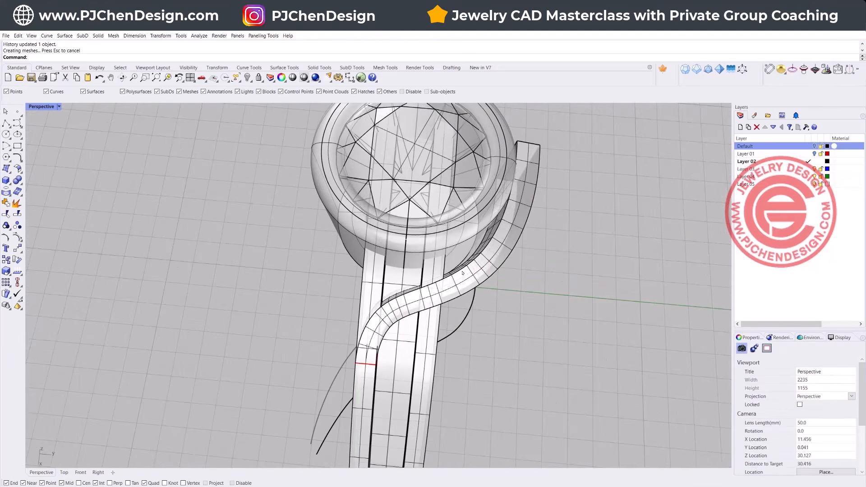
click(494, 266)
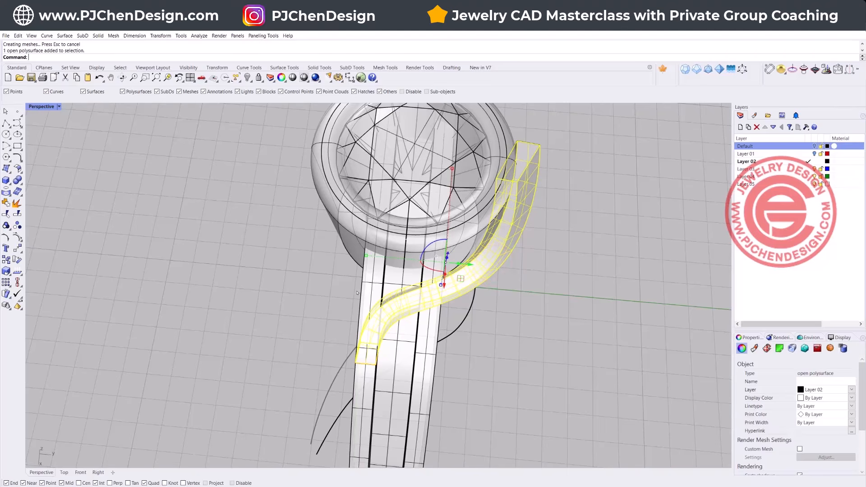
right_drag(357, 293, 393, 291)
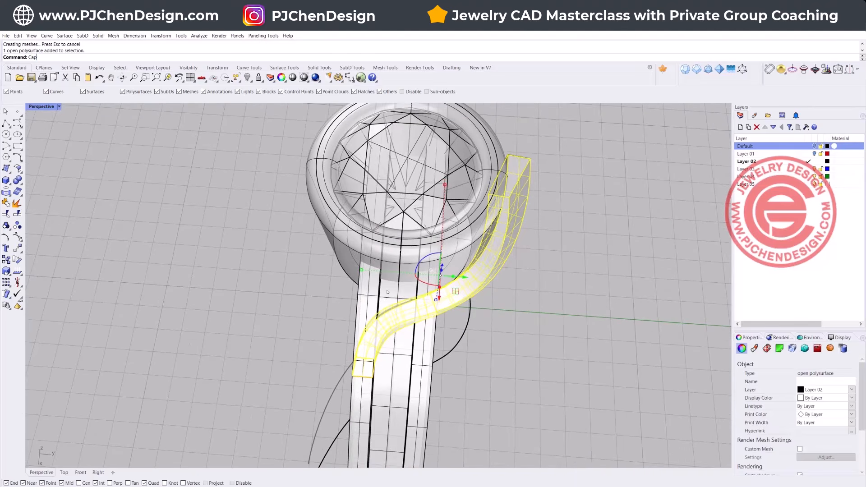
text(Cap)
key(Return)
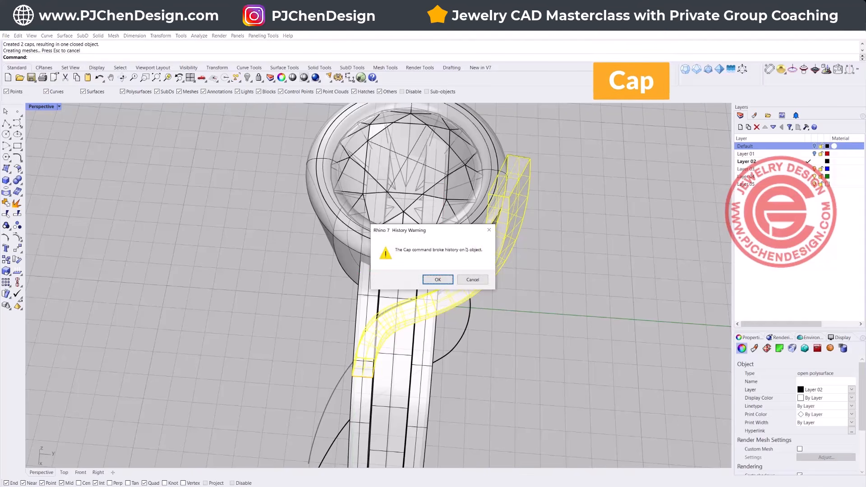
click(441, 279)
Step: Cap the open ends of the channel-profile shank to turn it into a closed solid
click(363, 303)
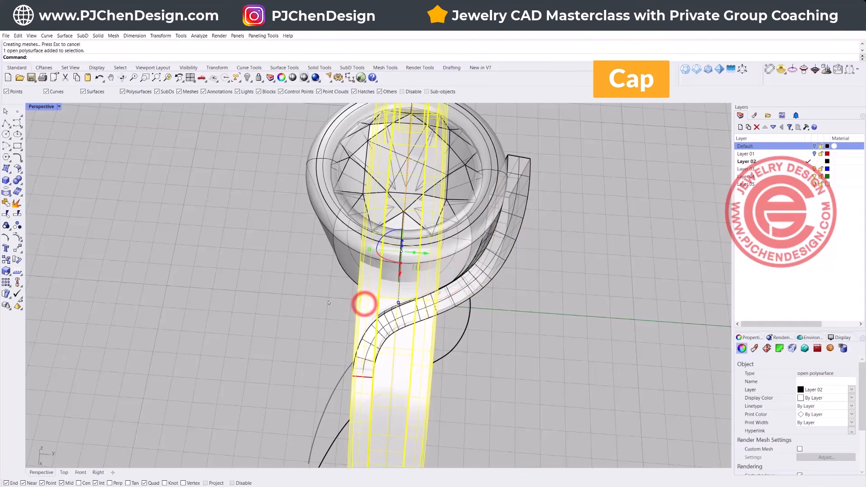
click(303, 302)
right_drag(303, 301, 453, 324)
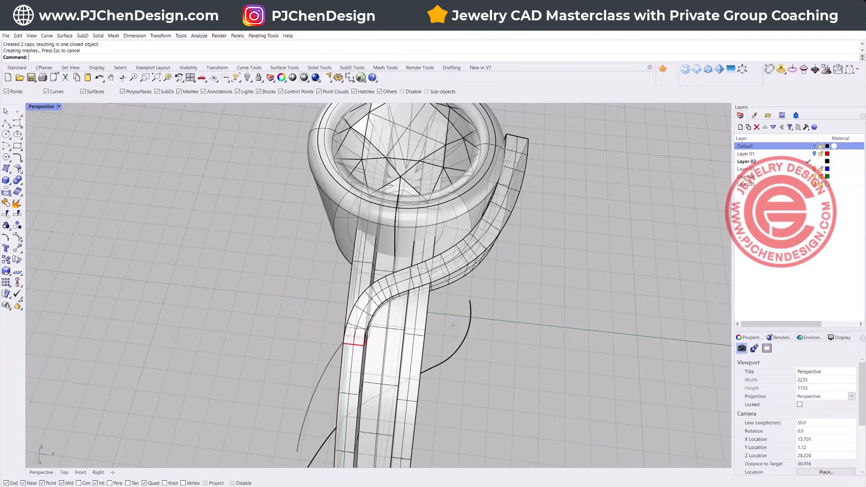
Step: Boolean-split the shank using the curved swept band as the cutting object
click(21, 180)
click(60, 183)
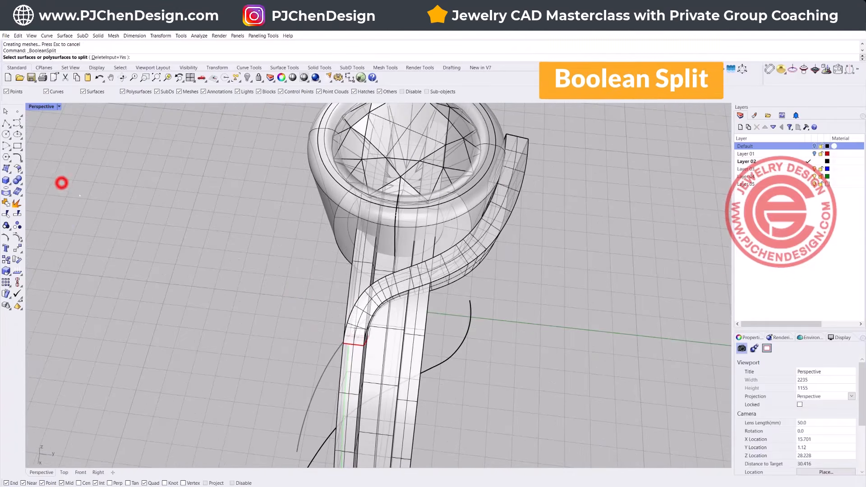
click(347, 288)
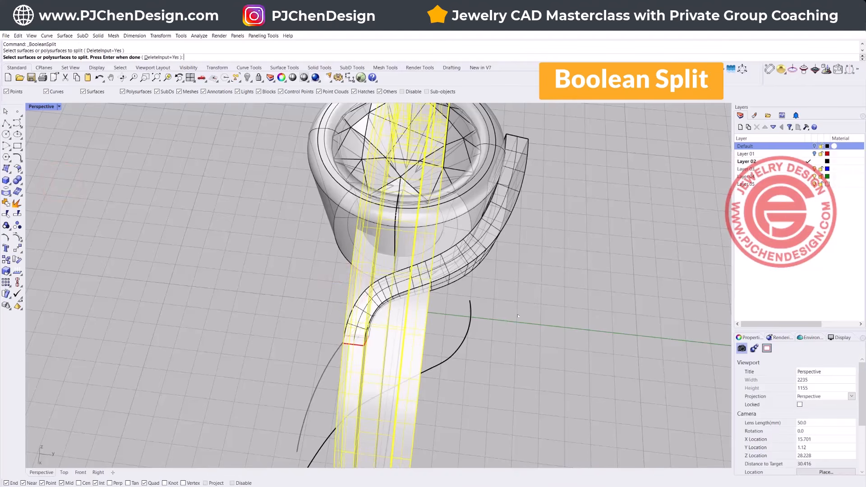
key(Return)
click(484, 253)
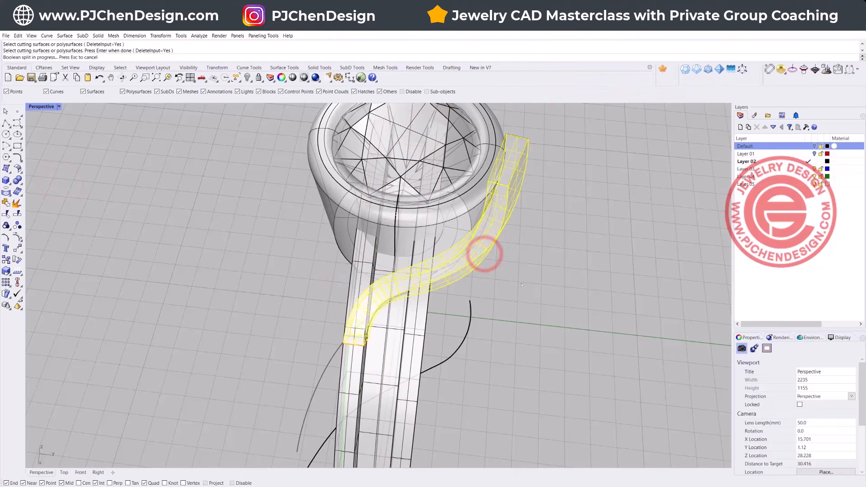
key(Return)
Step: Check the split shank around the band's lower end and undo the Boolean split
click(351, 279)
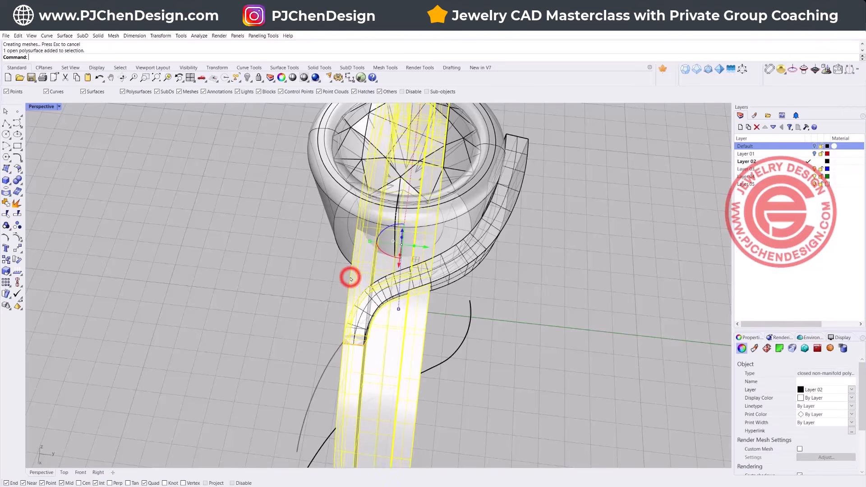
scroll(339, 343, up, 5)
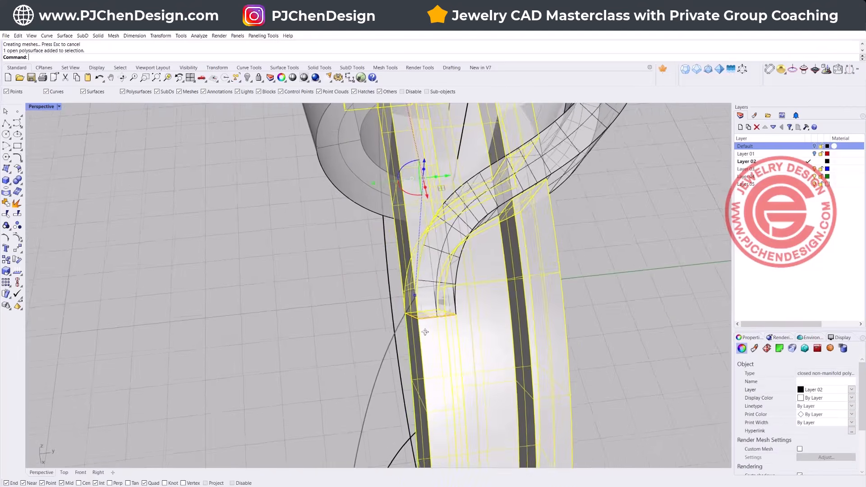
scroll(403, 315, up, 2)
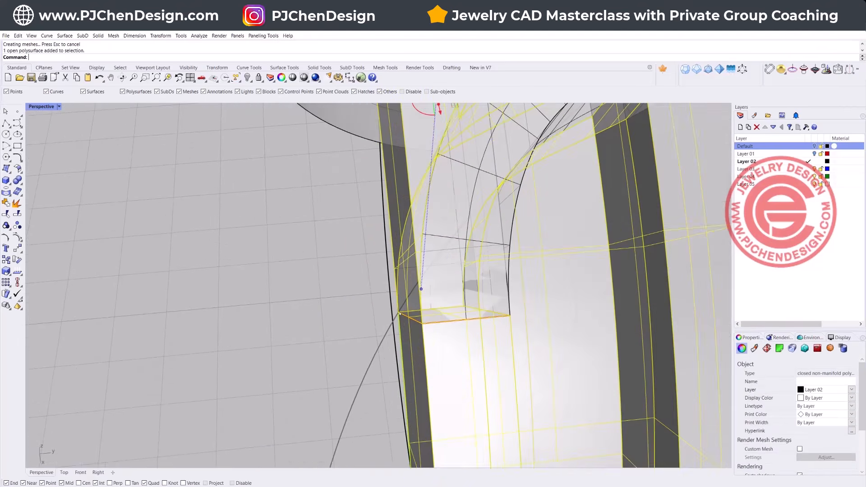
scroll(420, 325, down, 5)
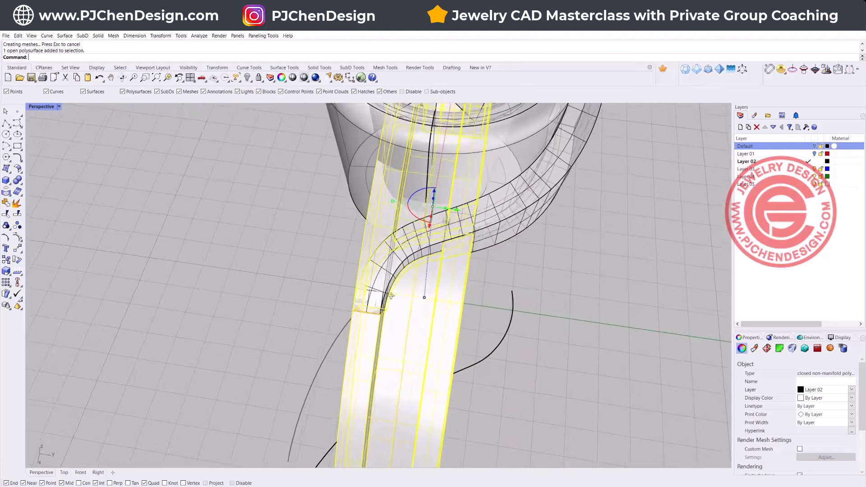
key(ctrl+z)
Step: Shift the curved band by a tiny negative distance along the Y axis, undoing the first attempt at the move
right_drag(633, 286, 502, 275)
click(496, 271)
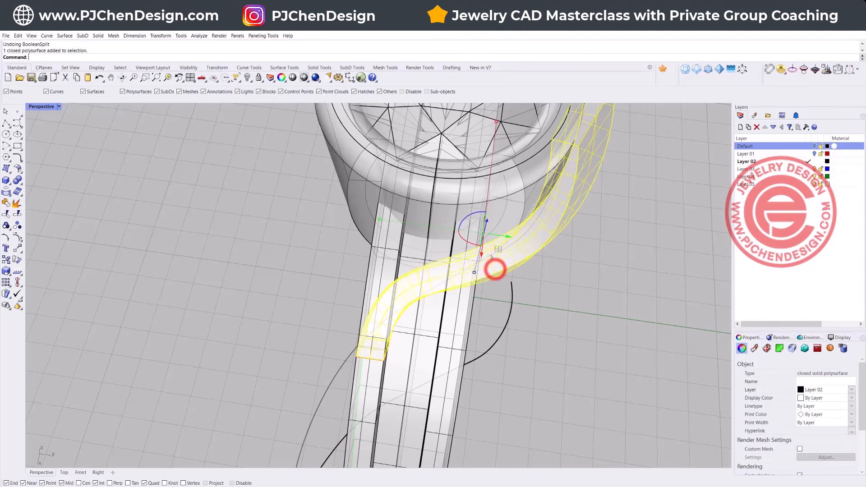
click(510, 237)
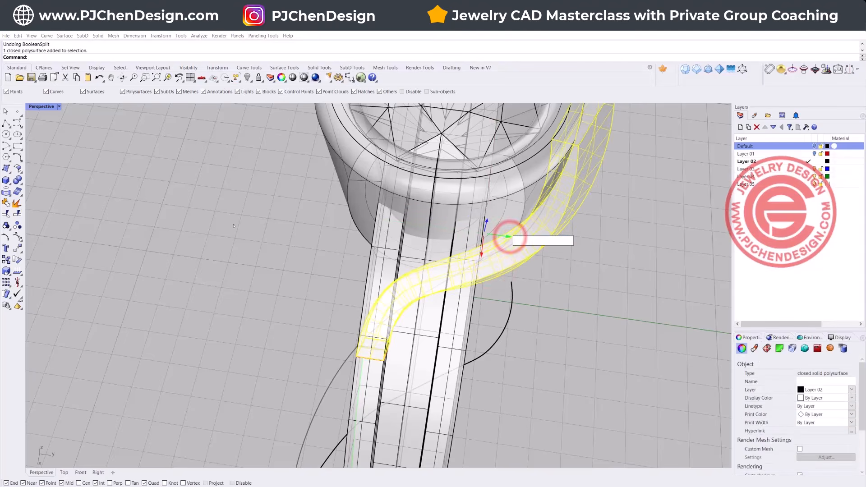
key(ctrl+z)
click(509, 238)
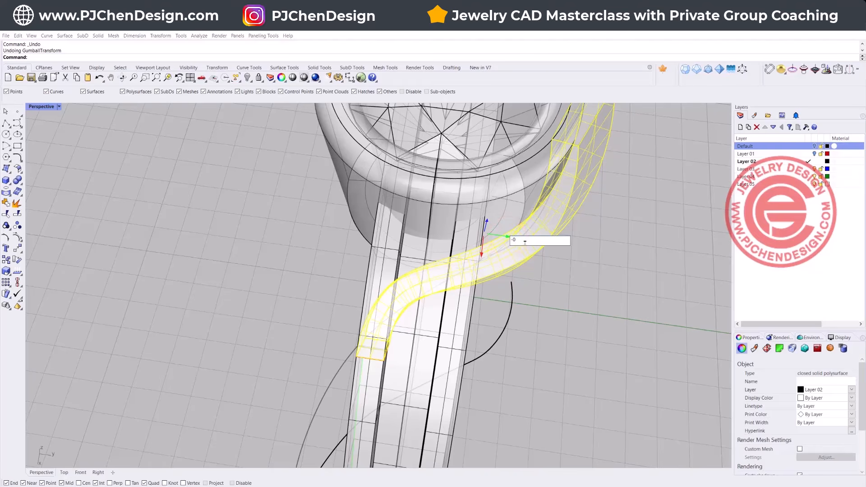
key(Return)
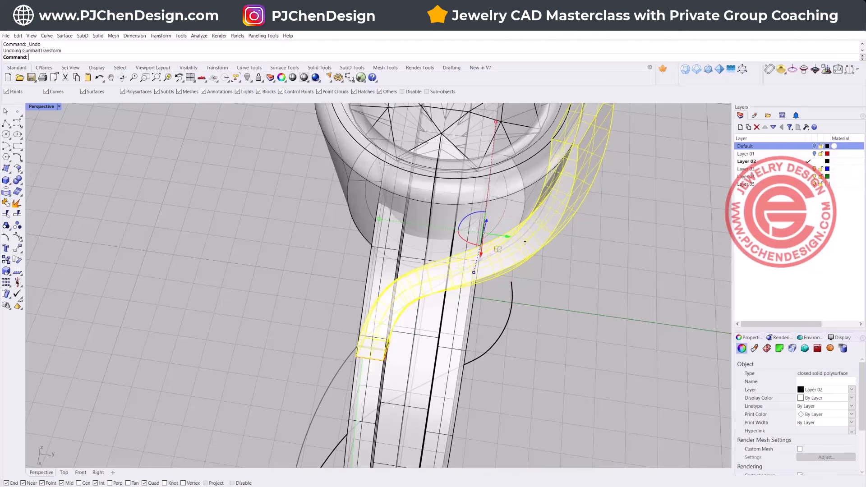
Step: Boolean-split the shank with the shifted curved band and delete the shank piece that runs into the bezel
right_drag(555, 322, 582, 316)
scroll(496, 312, down, 4)
click(189, 269)
click(5, 180)
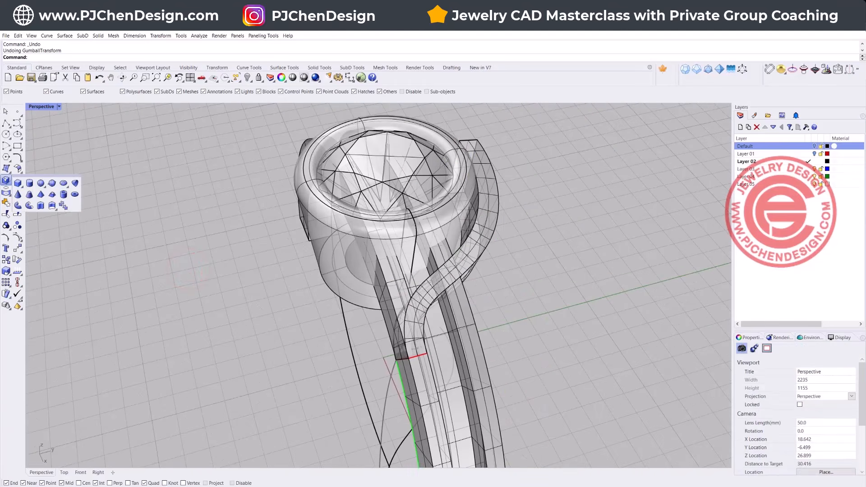
click(61, 181)
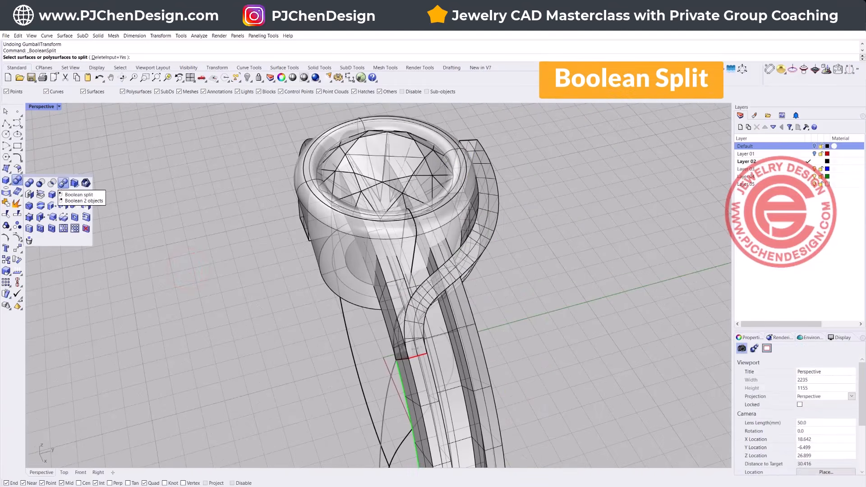
click(383, 320)
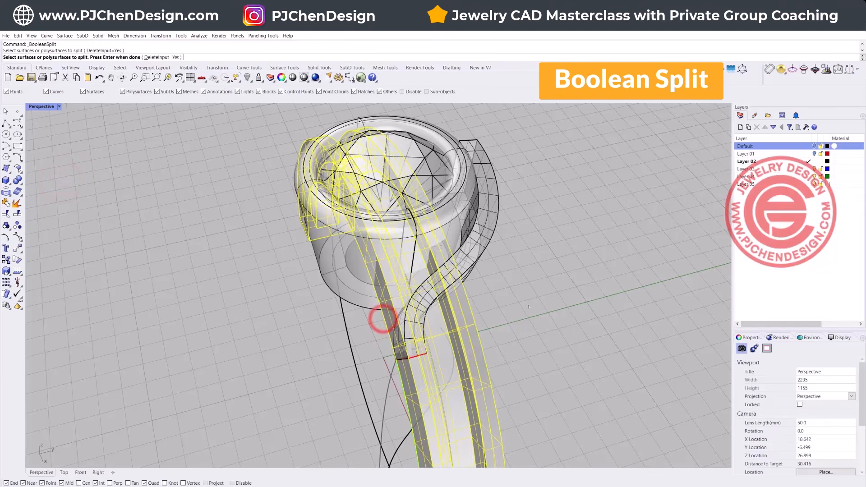
key(Return)
click(484, 236)
key(Return)
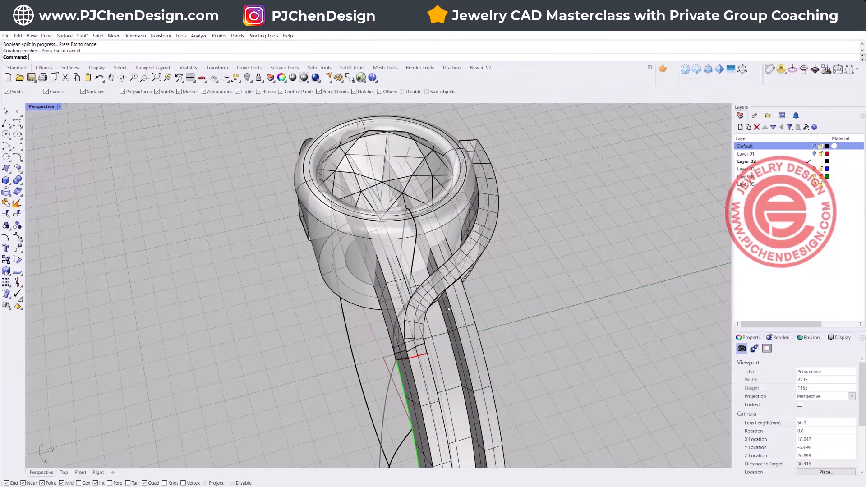
click(389, 315)
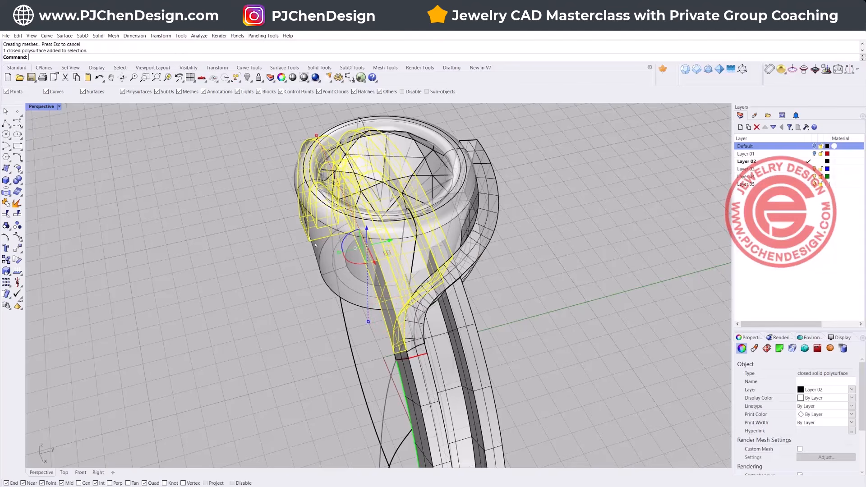
key(Delete)
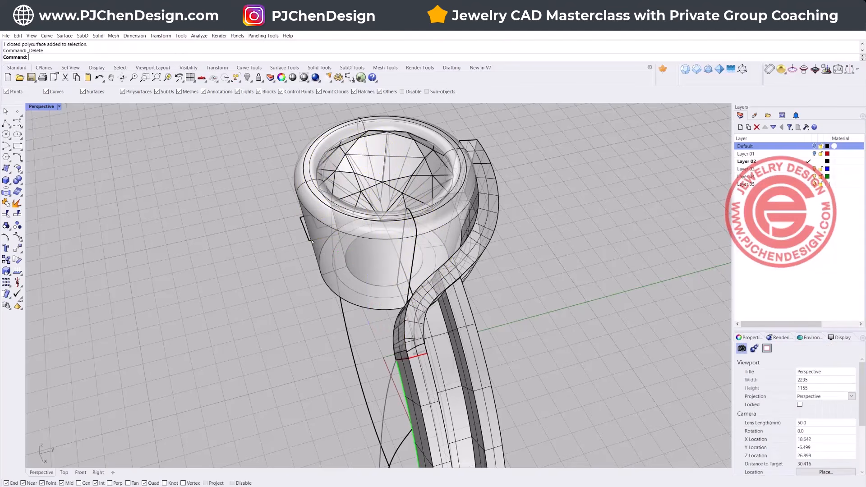
Step: Move the curved band 0.01 along the positive Y axis
click(485, 236)
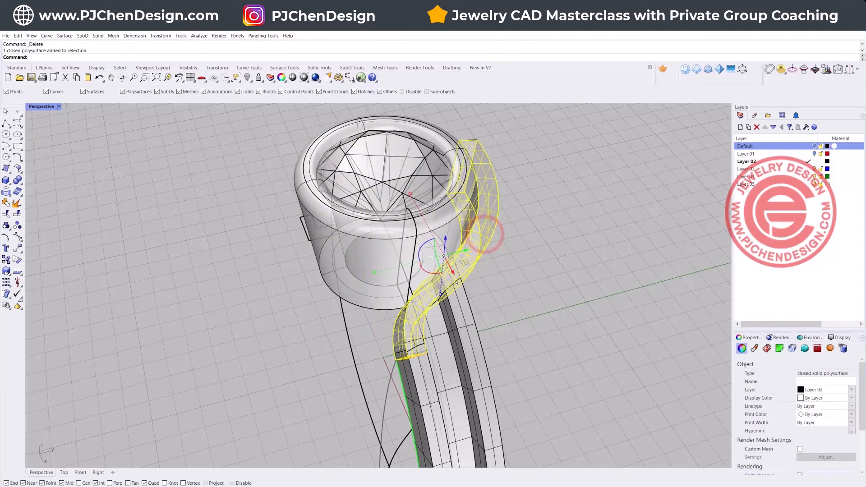
click(466, 251)
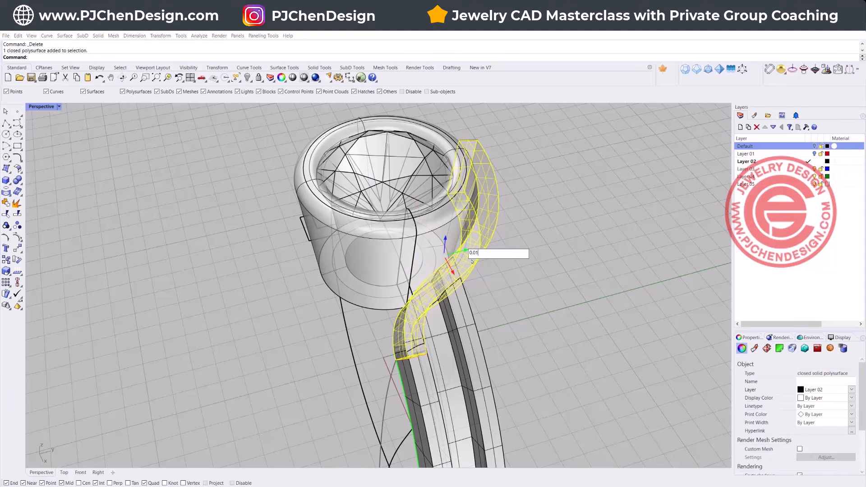
key(Return)
click(565, 303)
right_drag(565, 303, 563, 305)
scroll(324, 317, up, 2)
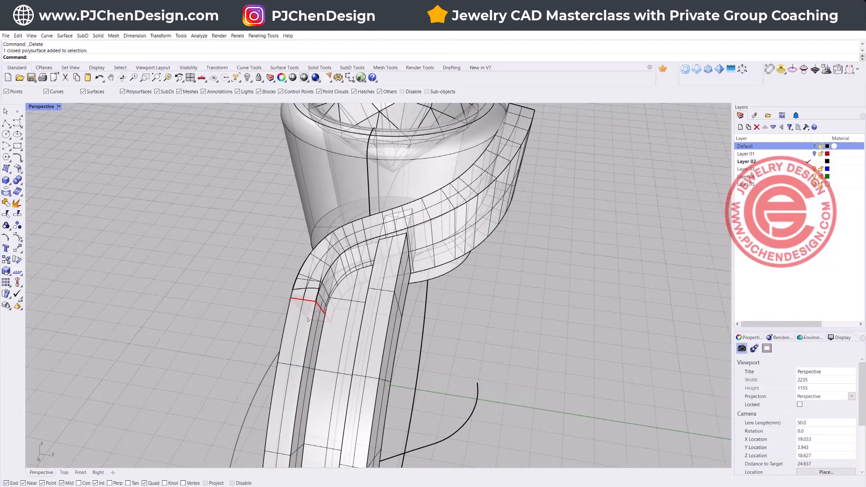
Step: Group the remaining shank, the small split piece at the junction and the curved band into one object
scroll(356, 359, down, 2)
right_drag(465, 313, 369, 295)
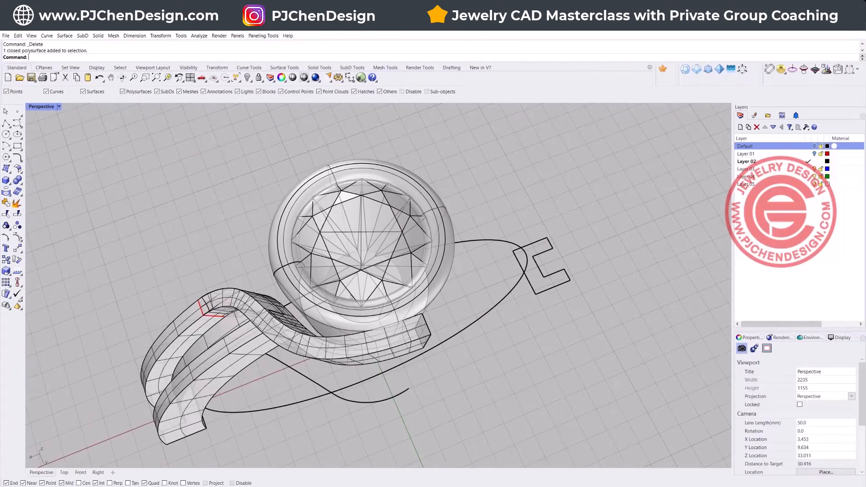
click(241, 296)
click(266, 315)
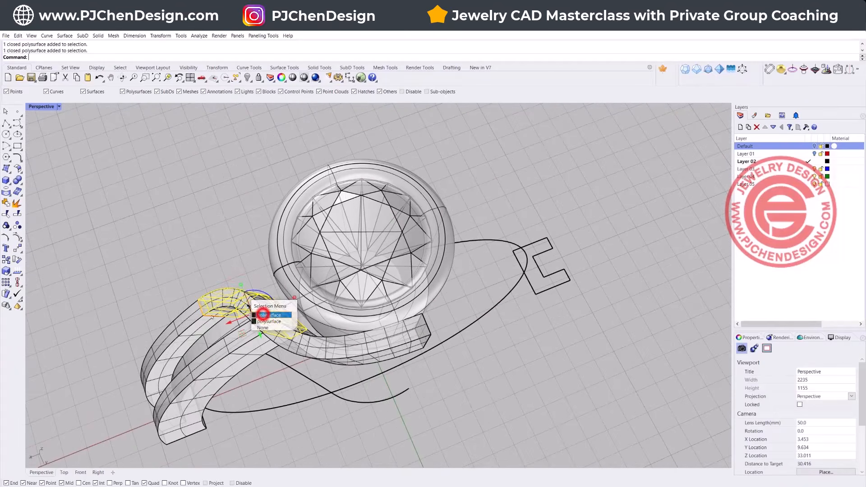
shift+click(192, 315)
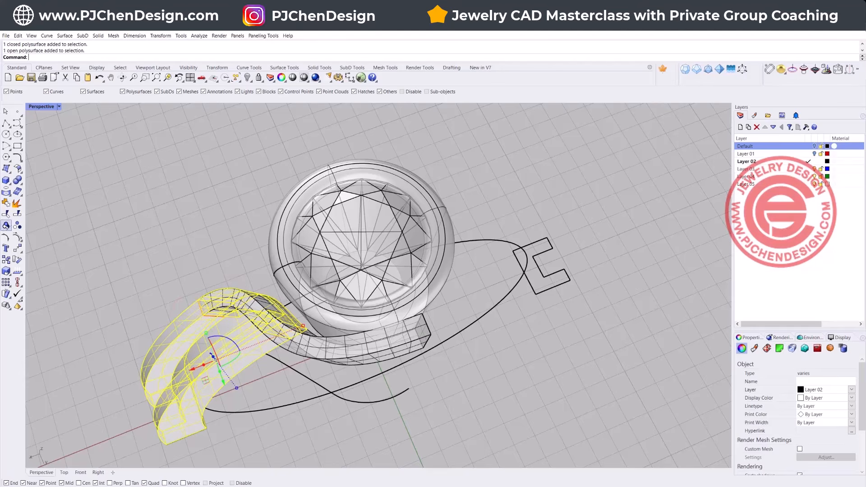
double_click(41, 107)
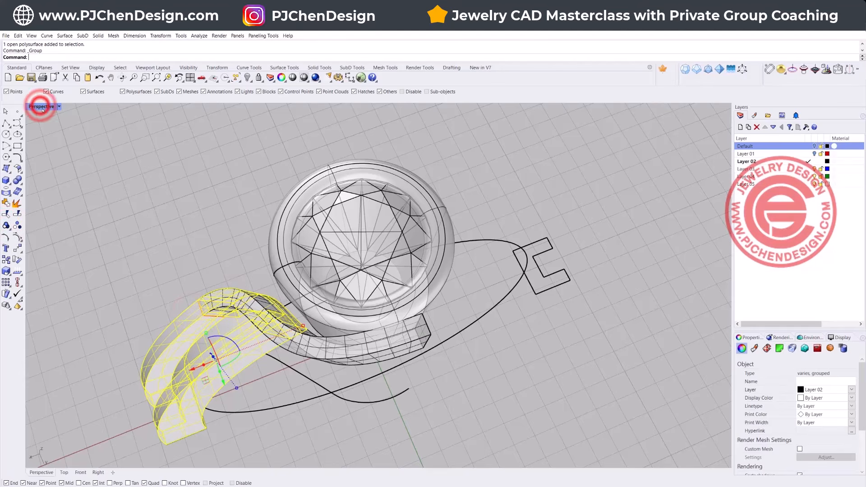
right_drag(196, 207, 218, 194)
scroll(217, 196, down, 4)
shift+click(210, 149)
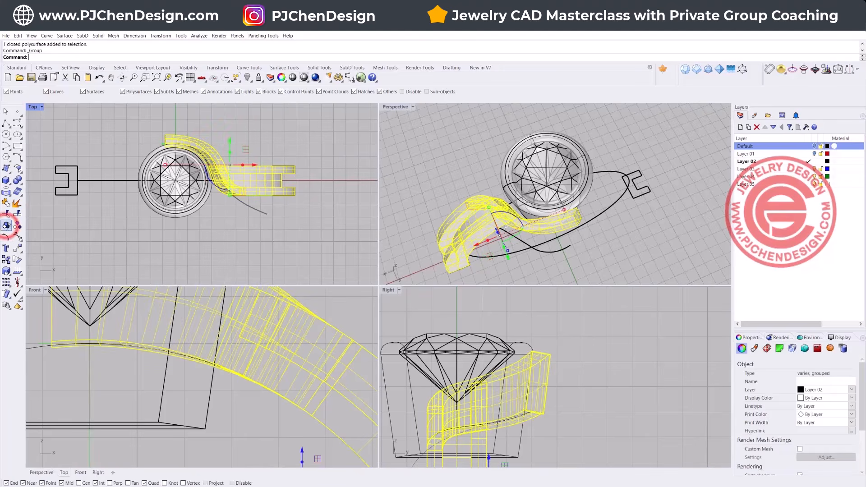
Step: Try to mirror the grouped half-ring across the Y axis through the stone's centre in the top view
click(20, 250)
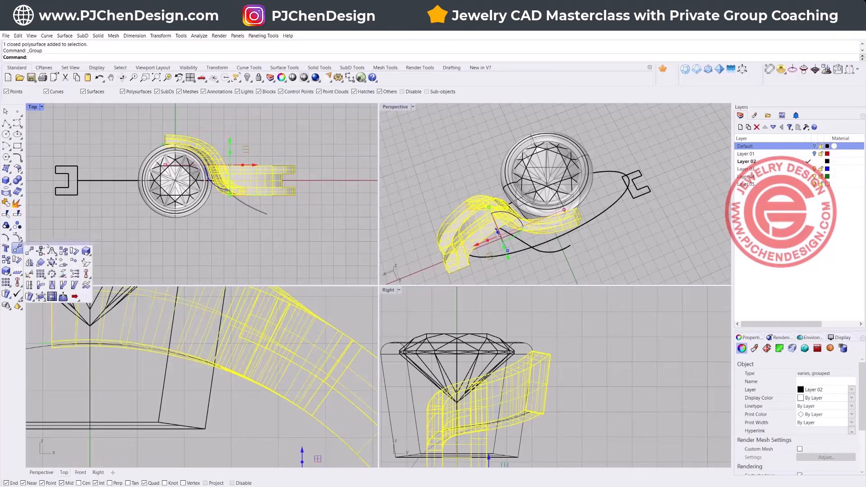
click(29, 263)
click(175, 201)
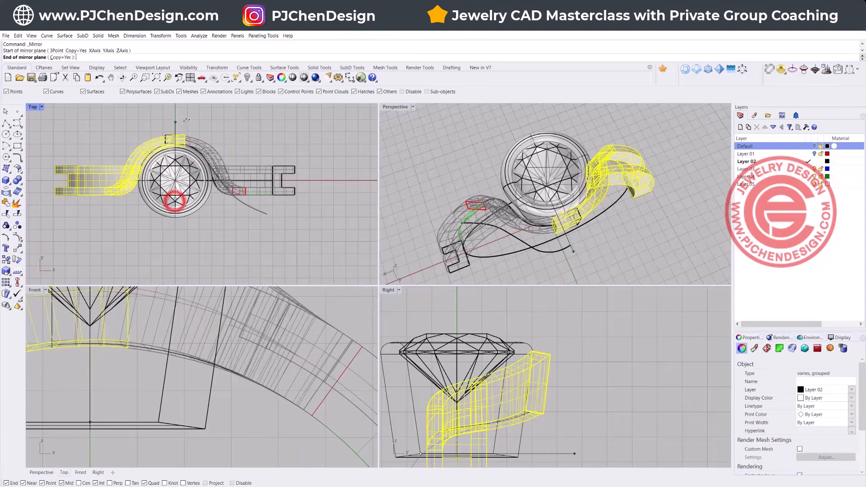
click(186, 121)
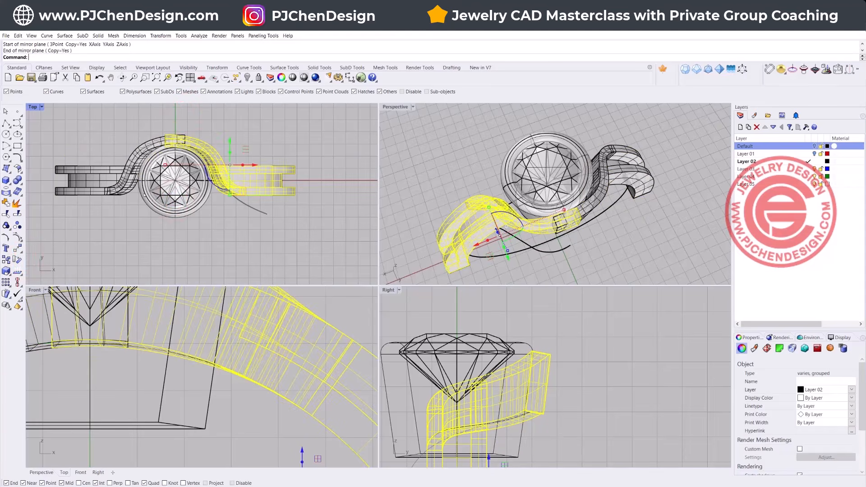
key(ctrl+z)
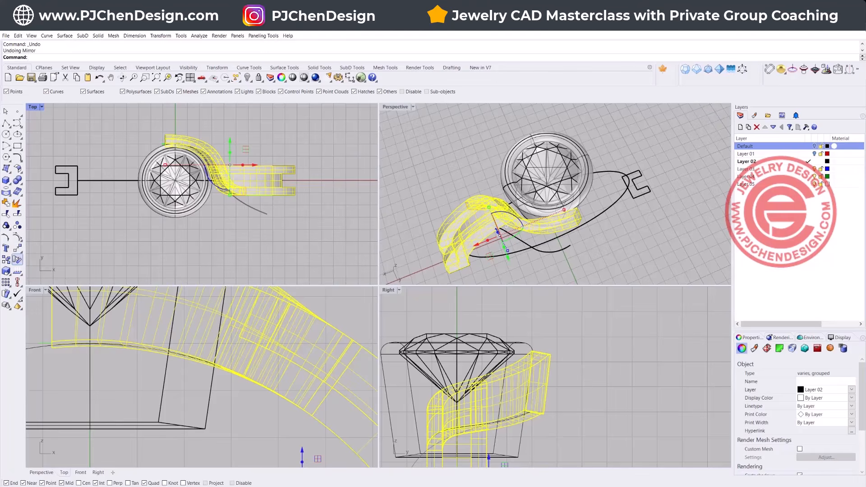
Step: Rotate a copy of the grouped half-ring by a half-turn around the stone's centre in the top view
click(18, 259)
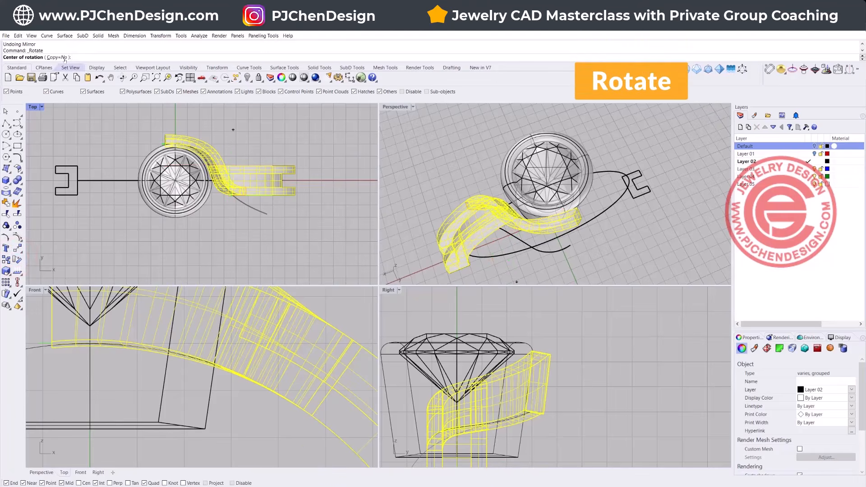
click(56, 57)
click(175, 181)
click(174, 252)
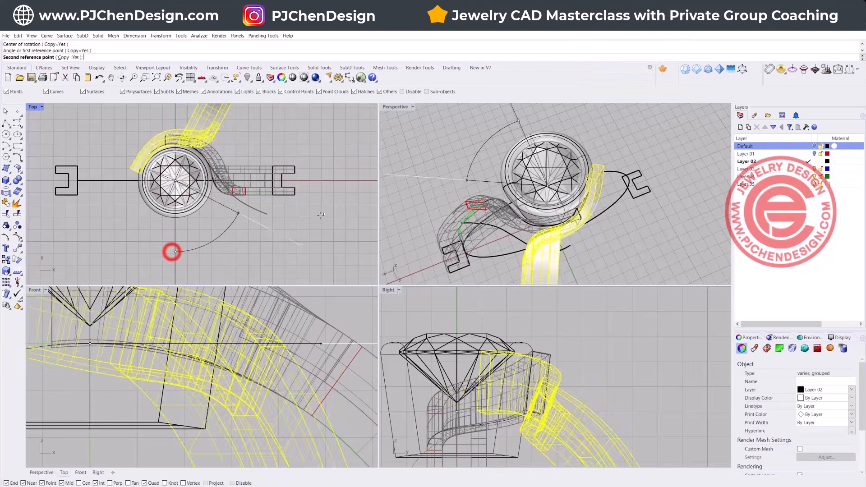
click(143, 122)
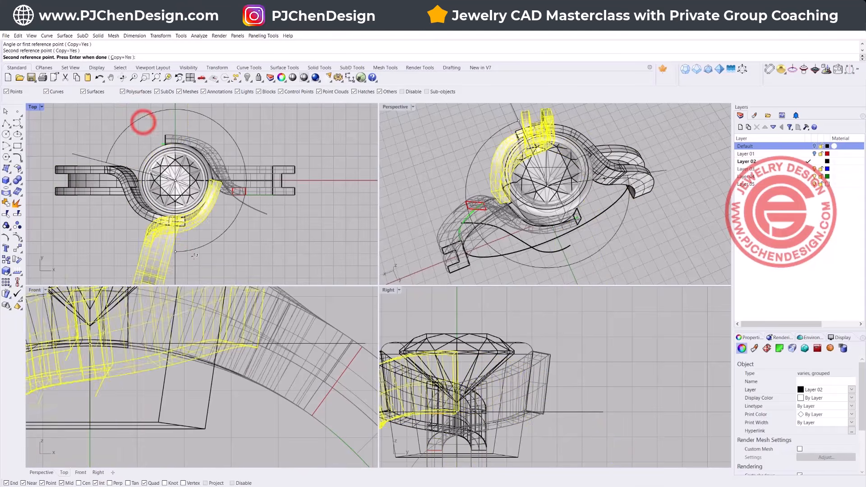
right_click(286, 240)
Step: Examine how both curved bands wrap around the bezel and meet the two shank halves
scroll(547, 231, down, 5)
scroll(548, 179, up, 8)
right_drag(547, 232, 664, 221)
scroll(663, 221, up, 6)
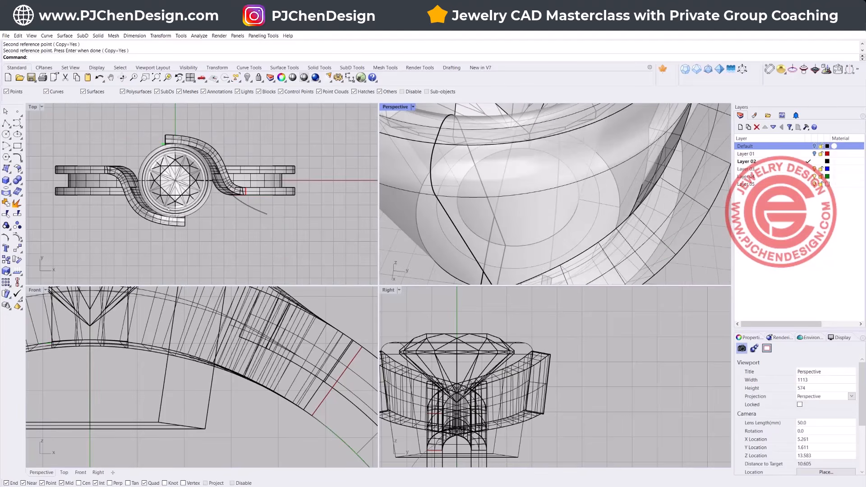
scroll(194, 208, down, 6)
right_drag(215, 240, 217, 226)
scroll(519, 218, down, 12)
right_drag(518, 219, 535, 194)
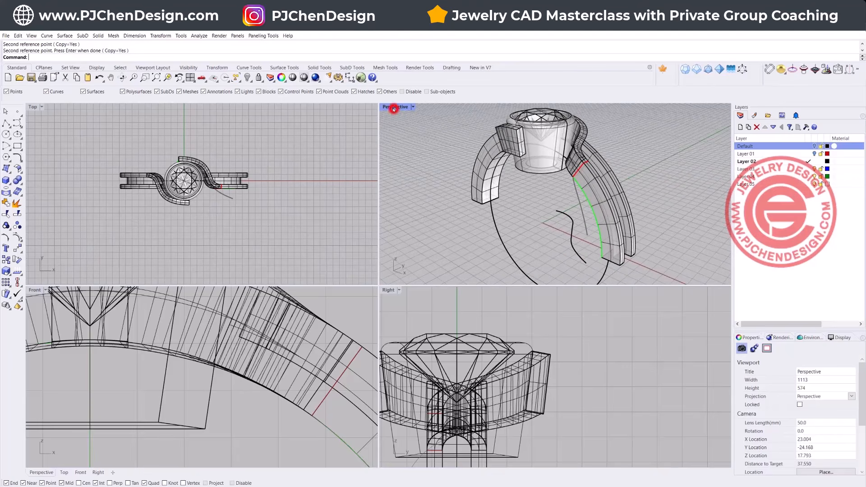
Step: Unhide the closed channel profile curve at the open end of the shank
double_click(393, 107)
right_drag(397, 110, 425, 362)
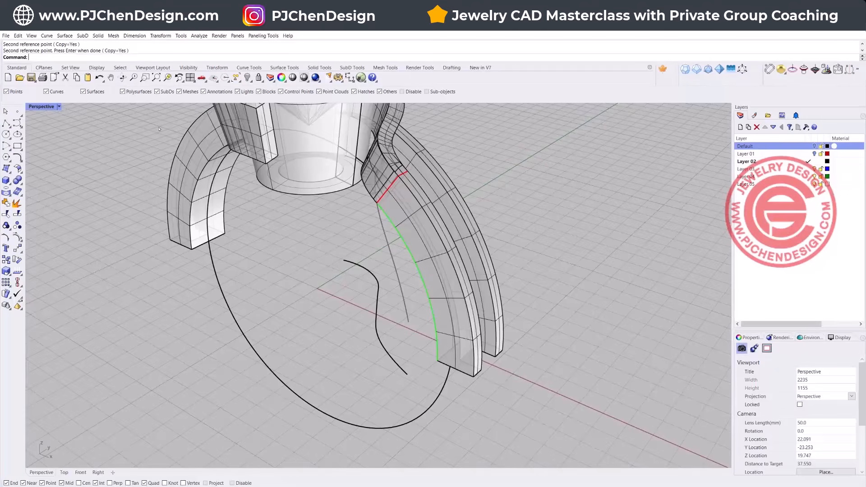
click(247, 77)
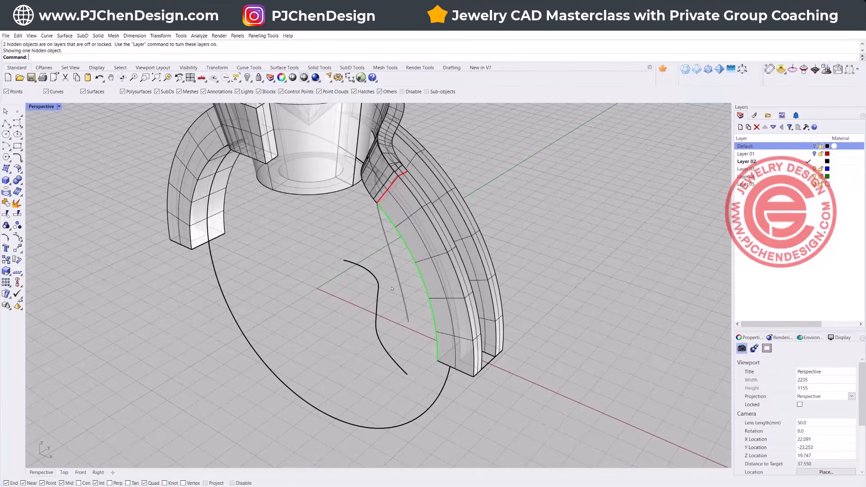
Step: Mirror the closed profile curve across the Y axis through the stone's centre to the opposite shank end in the top view
click(490, 363)
double_click(39, 107)
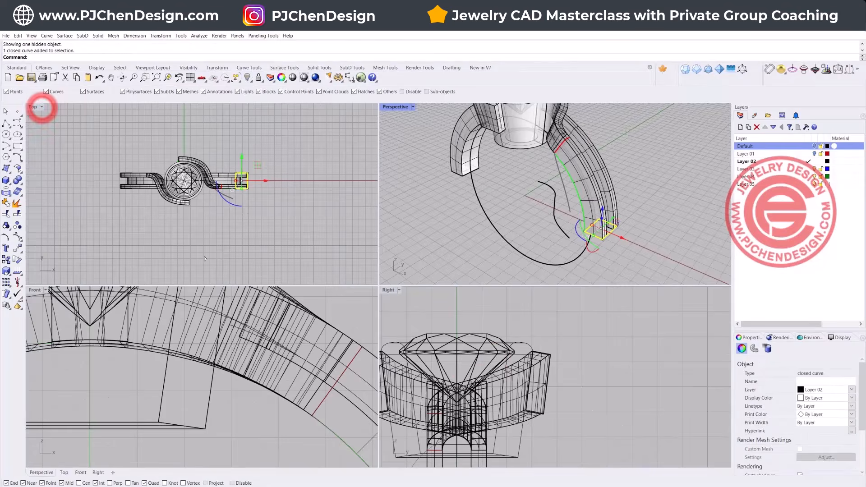
scroll(191, 183, up, 2)
scroll(137, 218, down, 3)
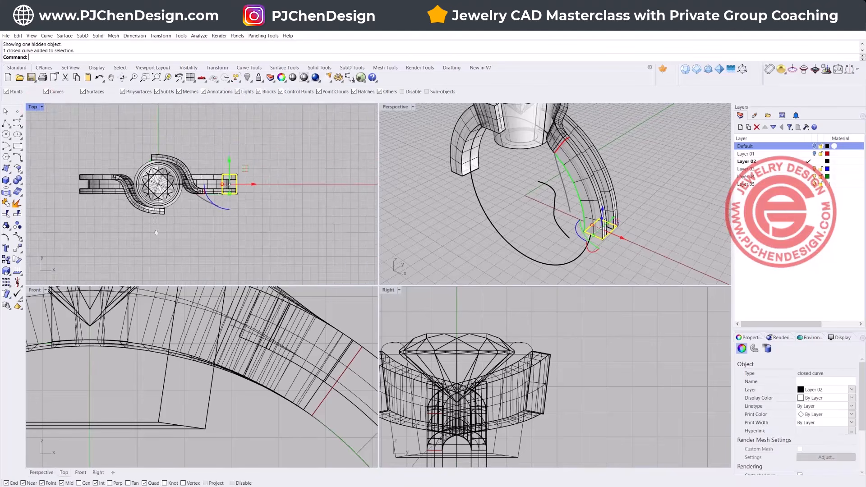
click(17, 248)
click(29, 251)
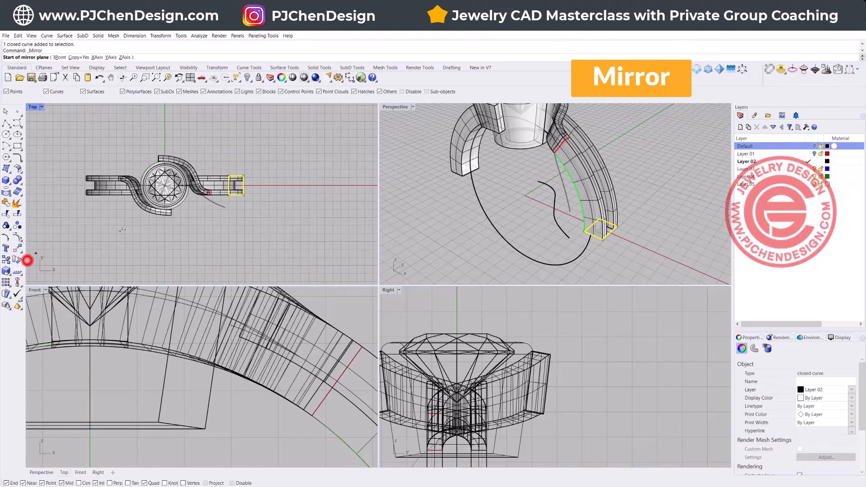
click(165, 185)
click(166, 252)
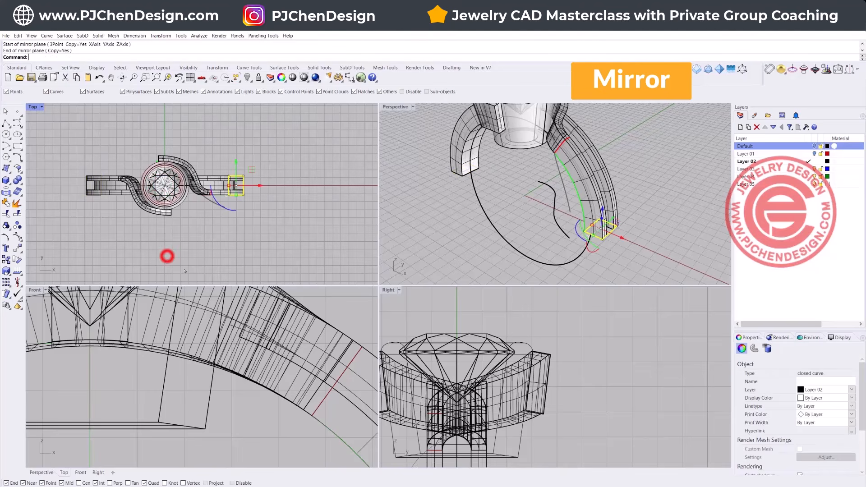
Step: Sweep the two end profile curves along the inner finger circle with Sweep 1 Rail, using Freeform style, to close the lower shank
click(228, 423)
scroll(255, 415, down, 5)
scroll(260, 429, up, 5)
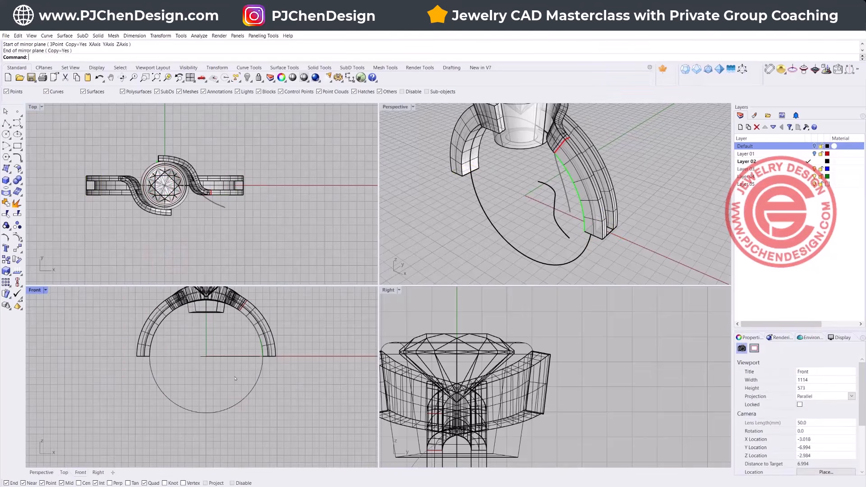
click(67, 36)
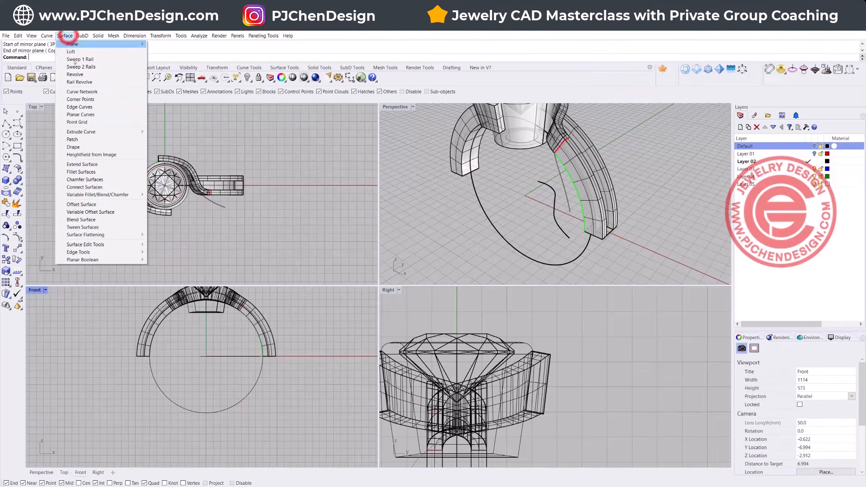
click(83, 60)
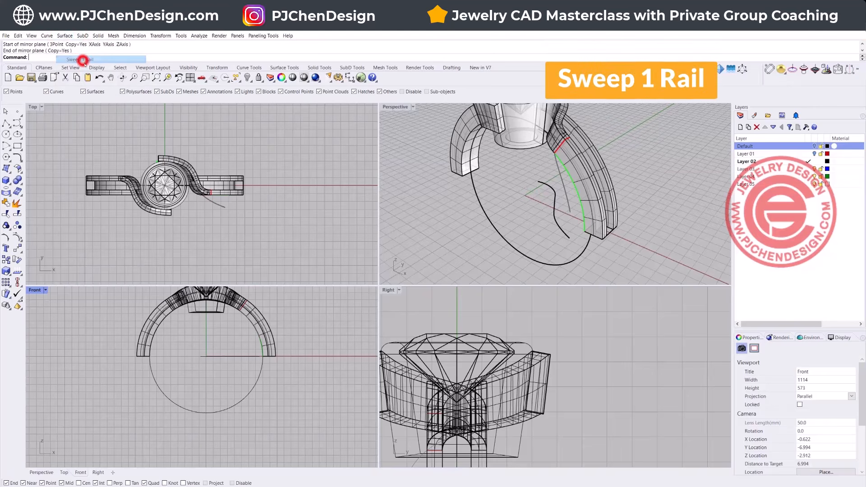
click(258, 378)
click(270, 358)
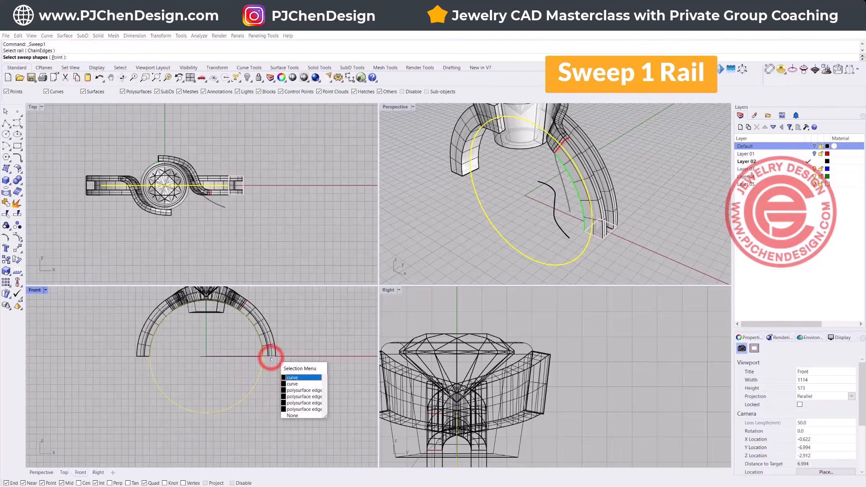
click(293, 377)
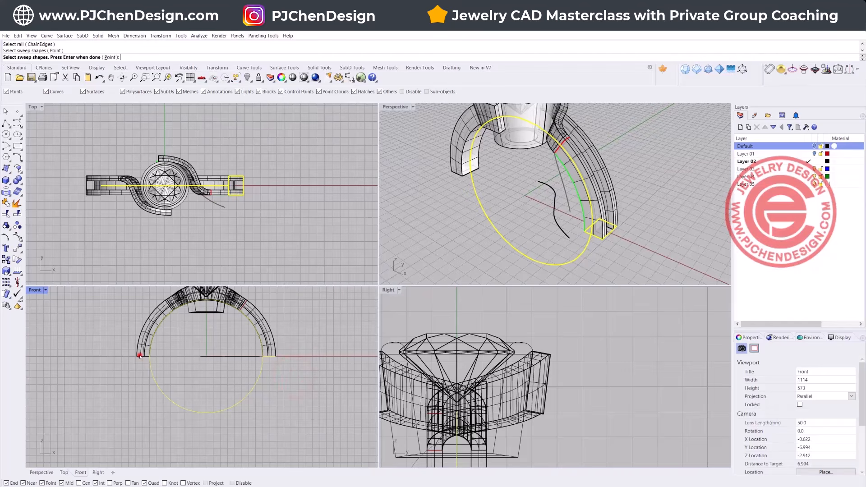
click(140, 356)
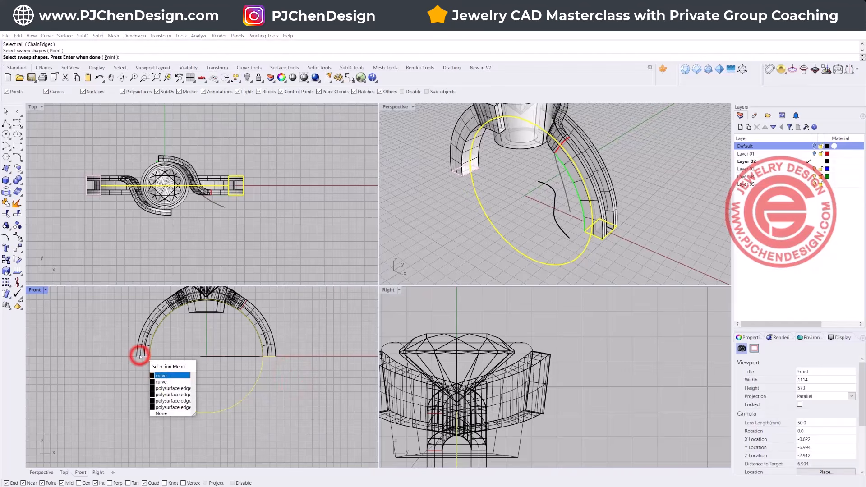
click(156, 375)
key(Return)
key(Return)
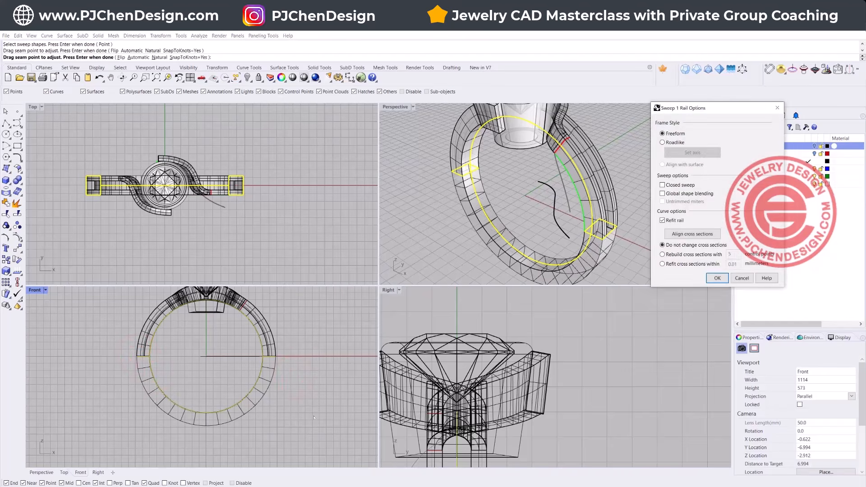
key(Return)
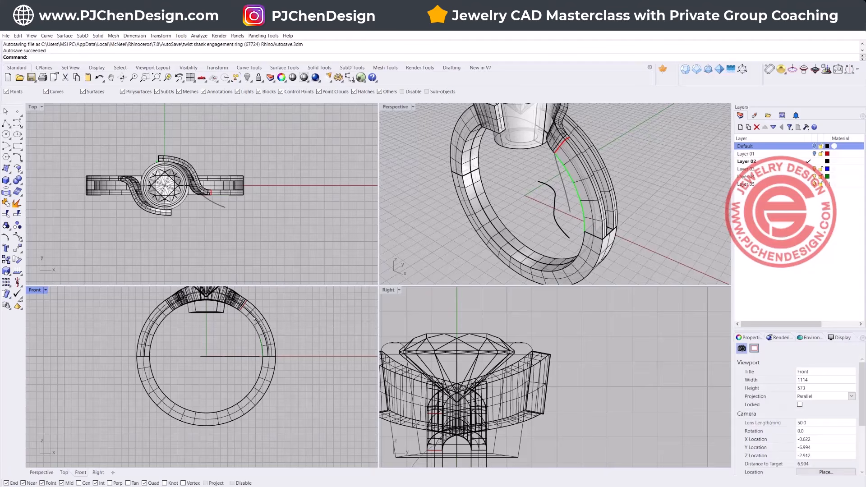
Step: Extrude the inner finger circle straight to both sides as a solid cylinder extending well past the ring's width
click(253, 328)
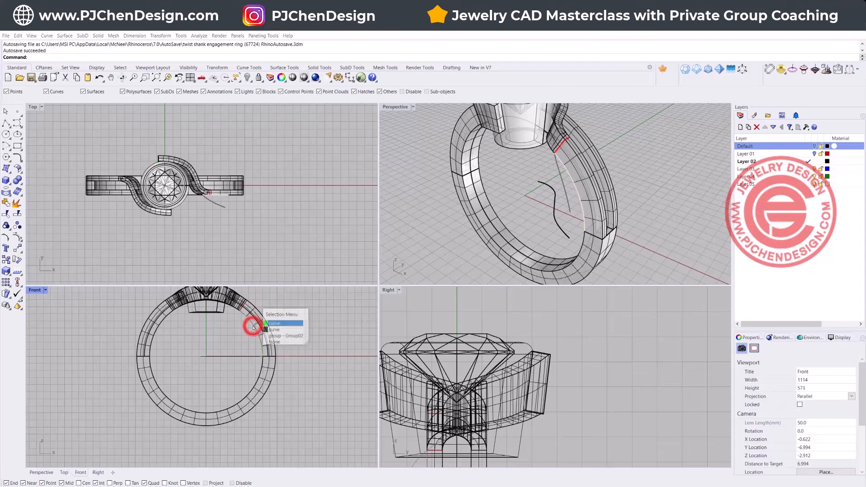
click(261, 370)
click(280, 388)
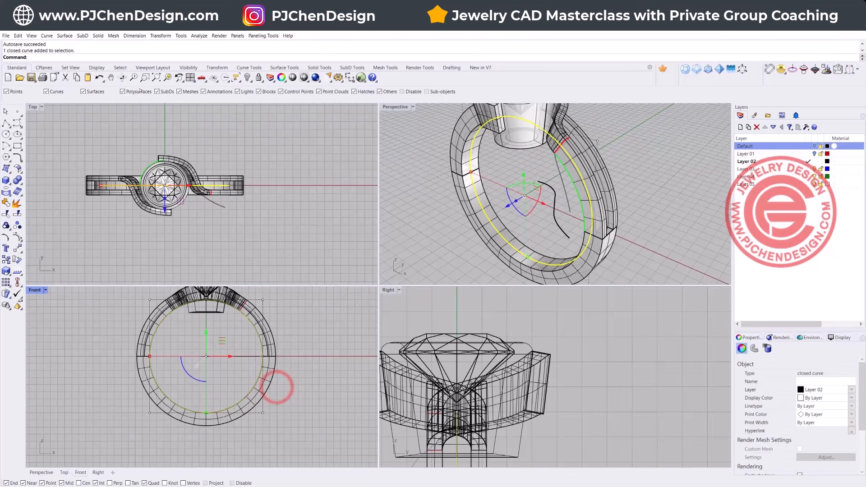
click(82, 36)
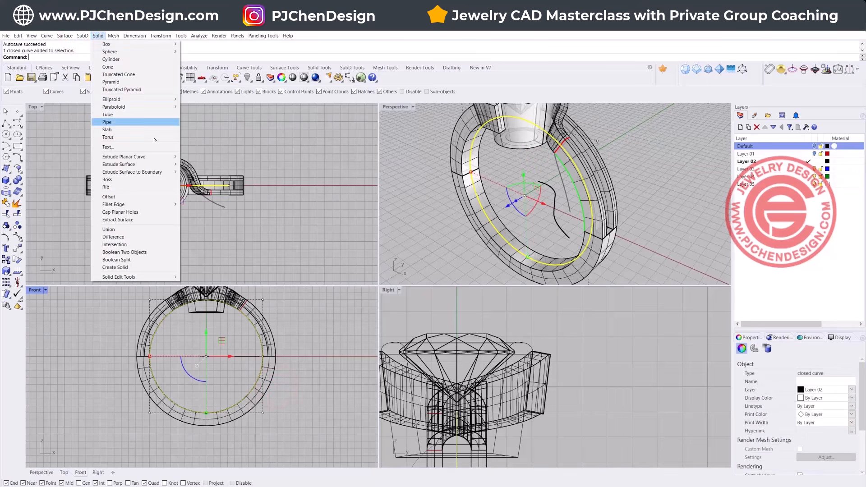
mouse_move(159, 158)
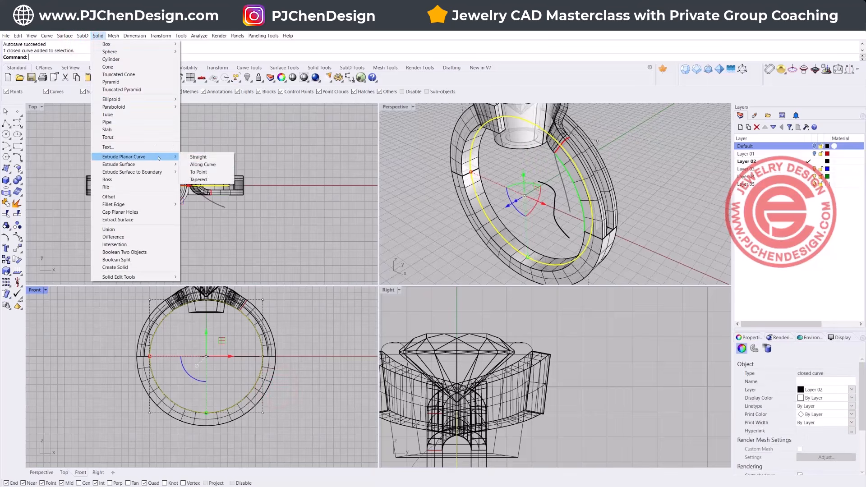
click(215, 156)
click(213, 123)
click(321, 169)
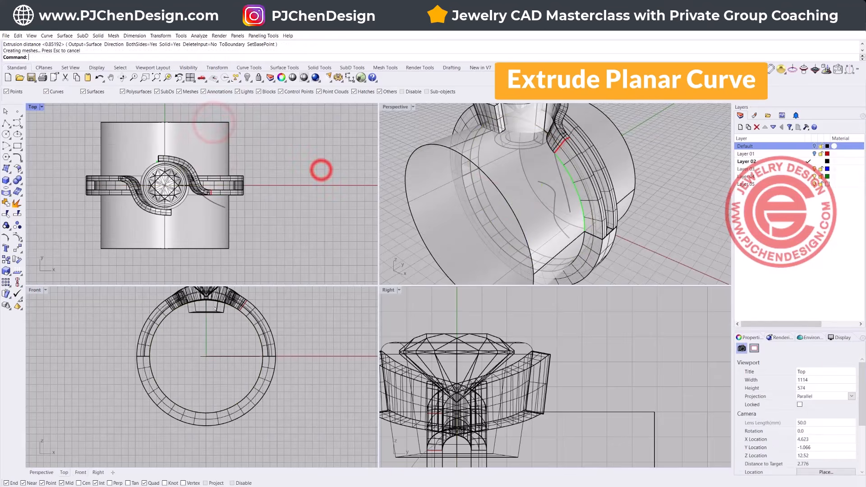
Step: Subtract the finger-hole cylinder from the bezel with Boolean Difference to trim its base flush with the ring's inside
scroll(212, 313, up, 3)
click(213, 313)
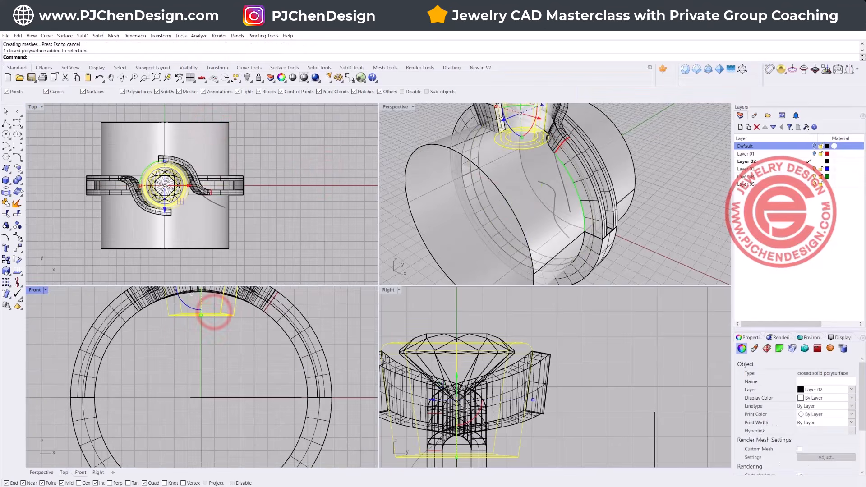
click(17, 180)
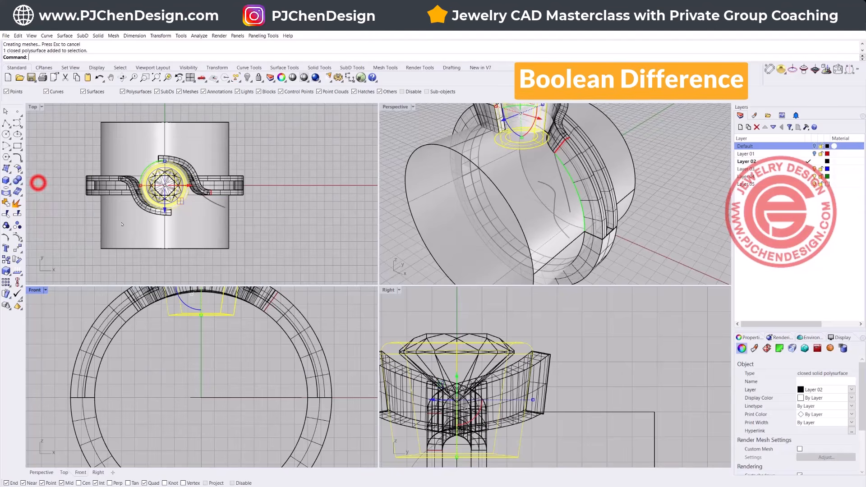
click(134, 229)
key(Return)
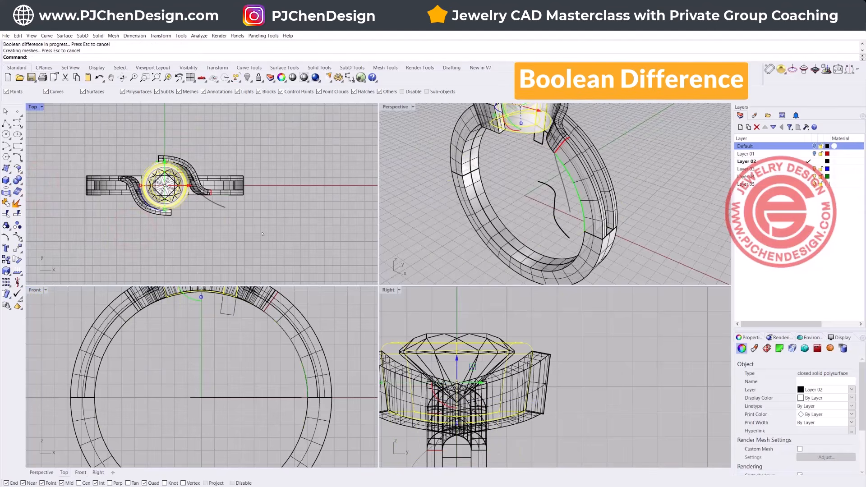
Step: Set the Perspective viewport's display mode to Rendered
scroll(261, 232, down, 5)
right_drag(442, 195, 469, 167)
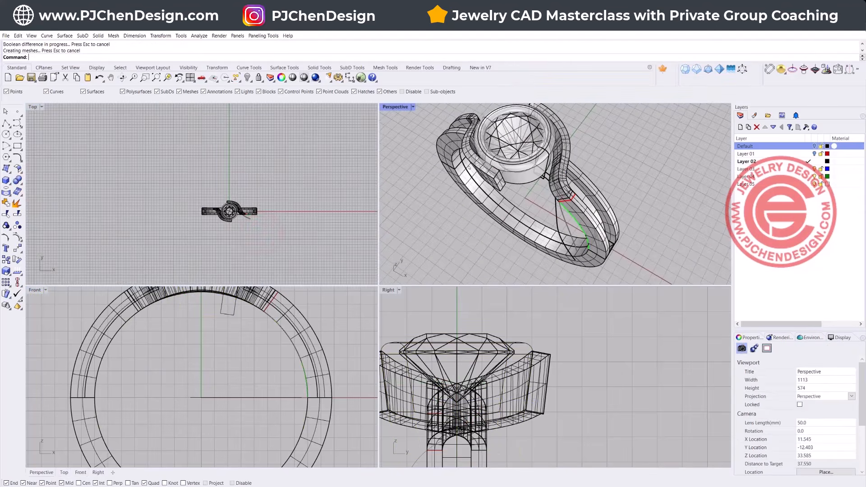
click(412, 108)
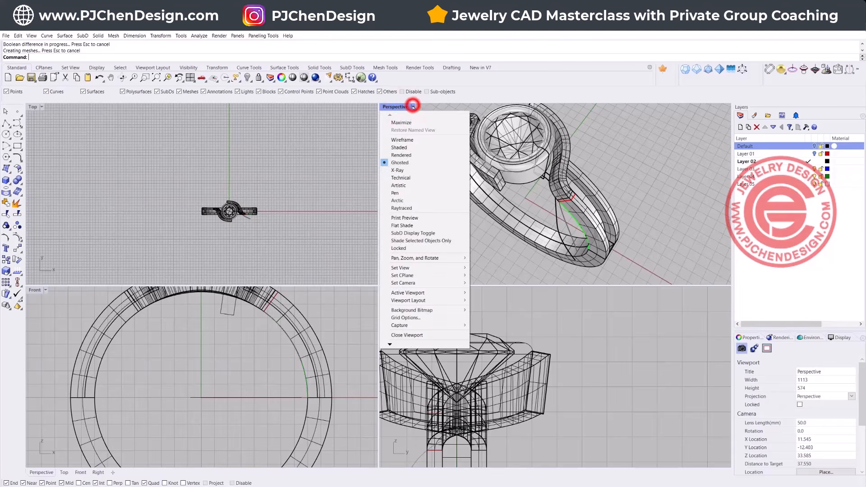
click(403, 153)
Step: Examine the rendered ring from several angles, checking the bezel, the curved bands and the completed shank
scroll(476, 150, down, 3)
double_click(387, 107)
right_drag(397, 225, 474, 225)
right_drag(515, 223, 326, 427)
scroll(326, 427, up, 7)
right_drag(343, 378, 319, 371)
scroll(253, 235, down, 4)
right_drag(140, 339, 258, 320)
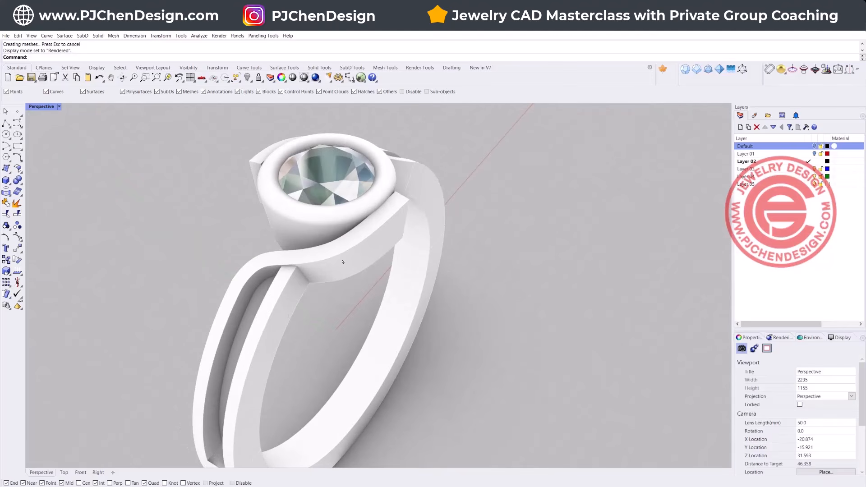
scroll(343, 262, down, 5)
right_drag(343, 261, 424, 305)
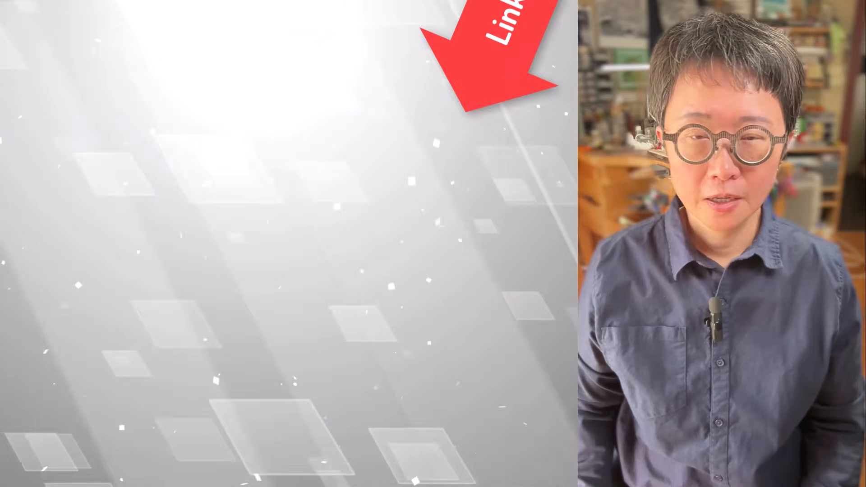